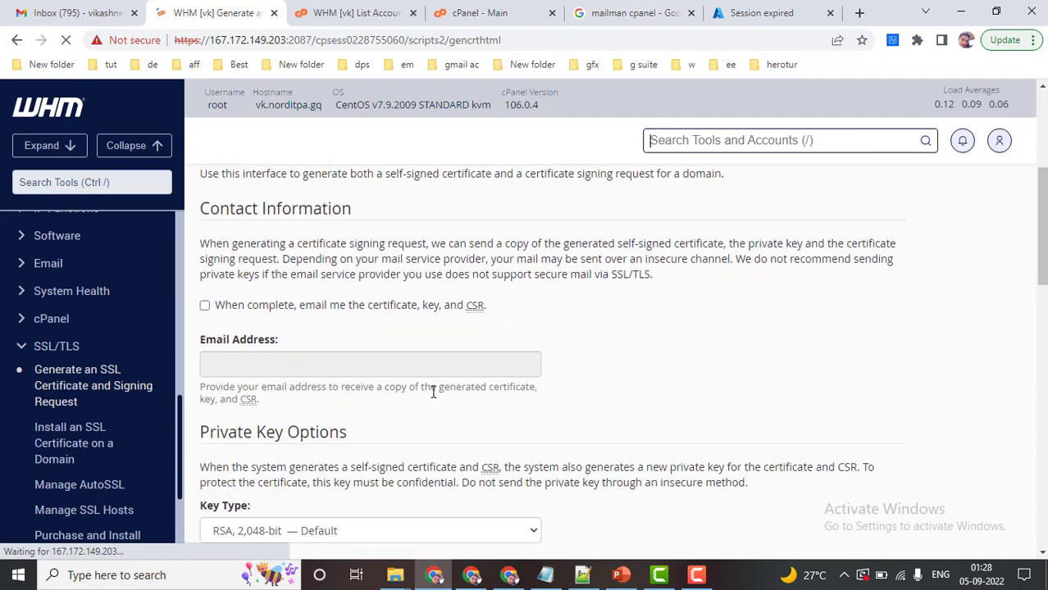
Step: Open the page for installing an SSL certificate on a domain in a separate browser tab and switch to it
{"action": "scroll", "coordinate": [561, 350], "scroll_direction": "down", "scroll_amount": 1}
{"action": "scroll", "coordinate": [564, 349], "scroll_direction": "down", "scroll_amount": 7}
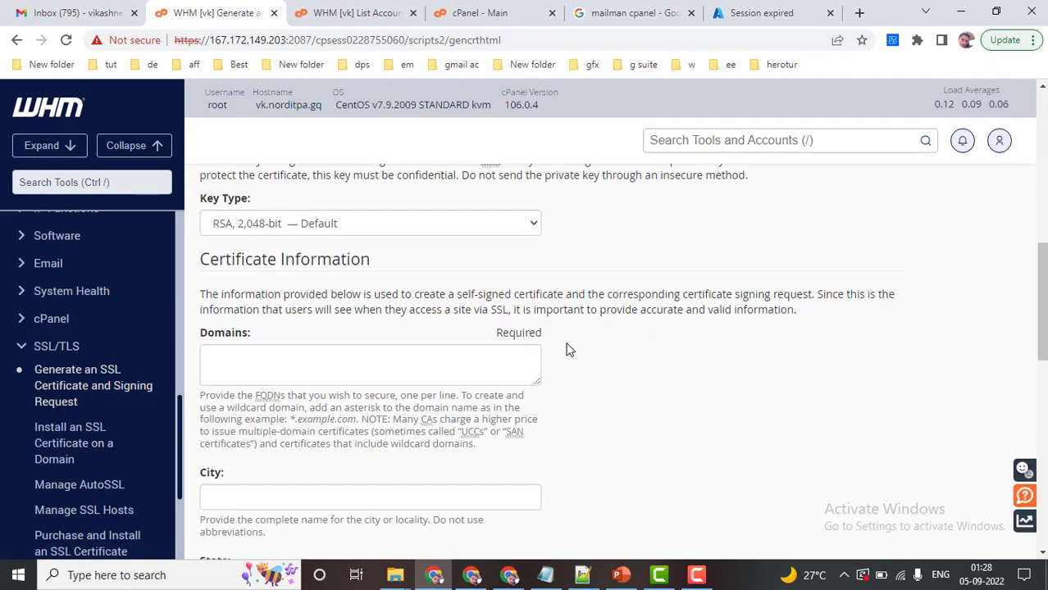
{"action": "scroll", "coordinate": [567, 350], "scroll_direction": "up", "scroll_amount": 5}
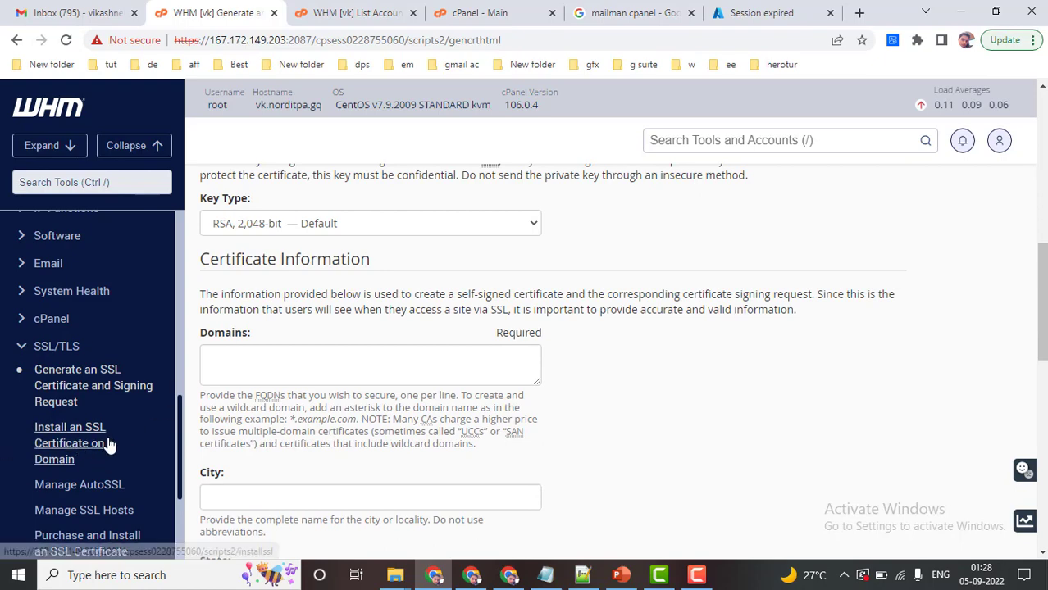
{"action": "left_click", "coordinate": [70, 419], "text": "ctrl"}
{"action": "scroll", "coordinate": [327, 159], "scroll_direction": "up", "scroll_amount": 4}
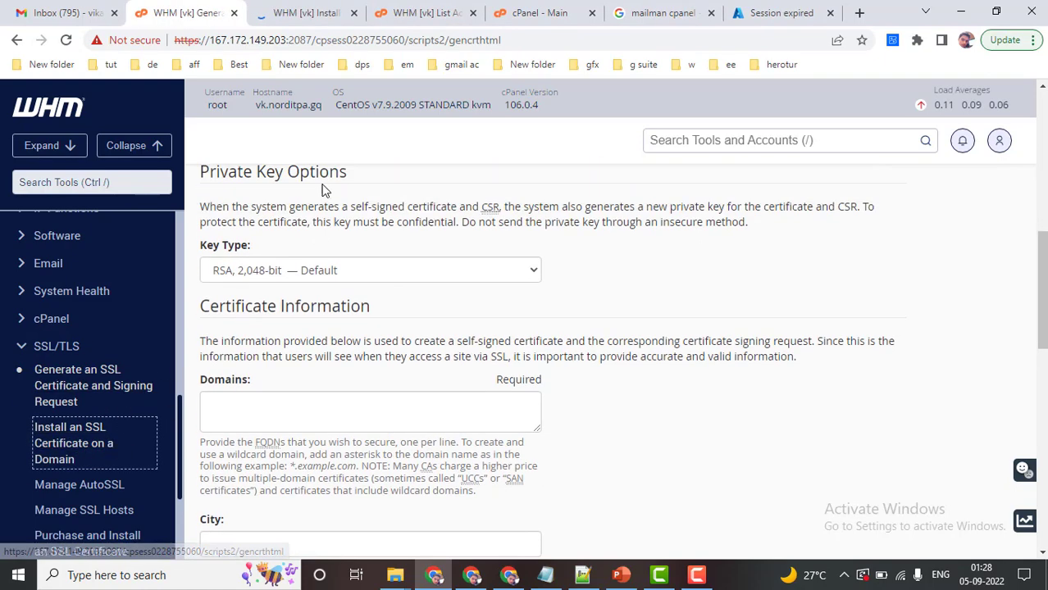
{"action": "left_click", "coordinate": [295, 12]}
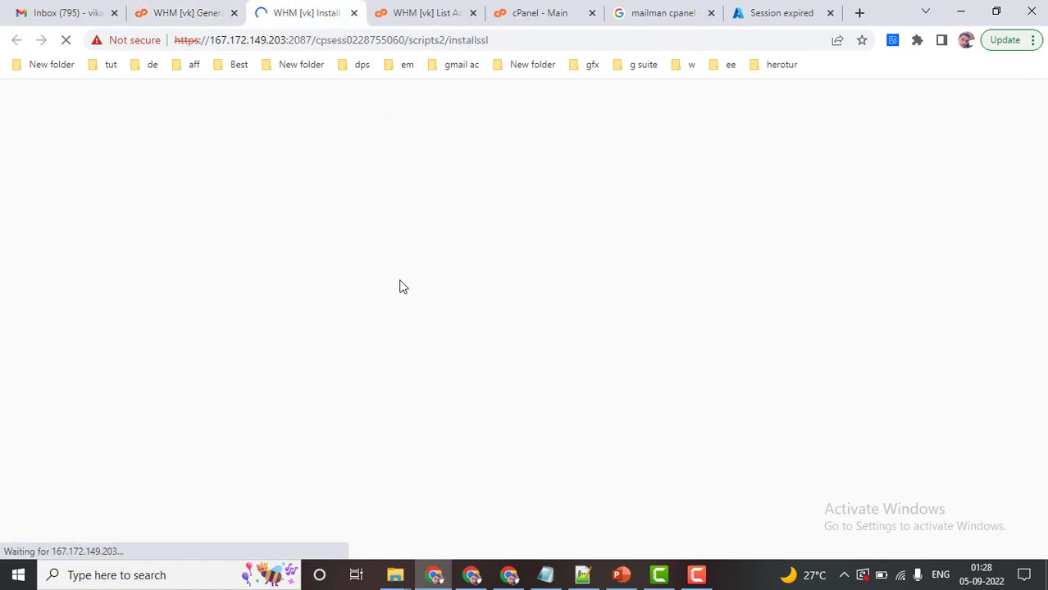
Step: Review the Certificate, Private Key and Certificate Authority Bundle fields of the SSL installation form
{"action": "scroll", "coordinate": [386, 369], "scroll_direction": "down", "scroll_amount": 10}
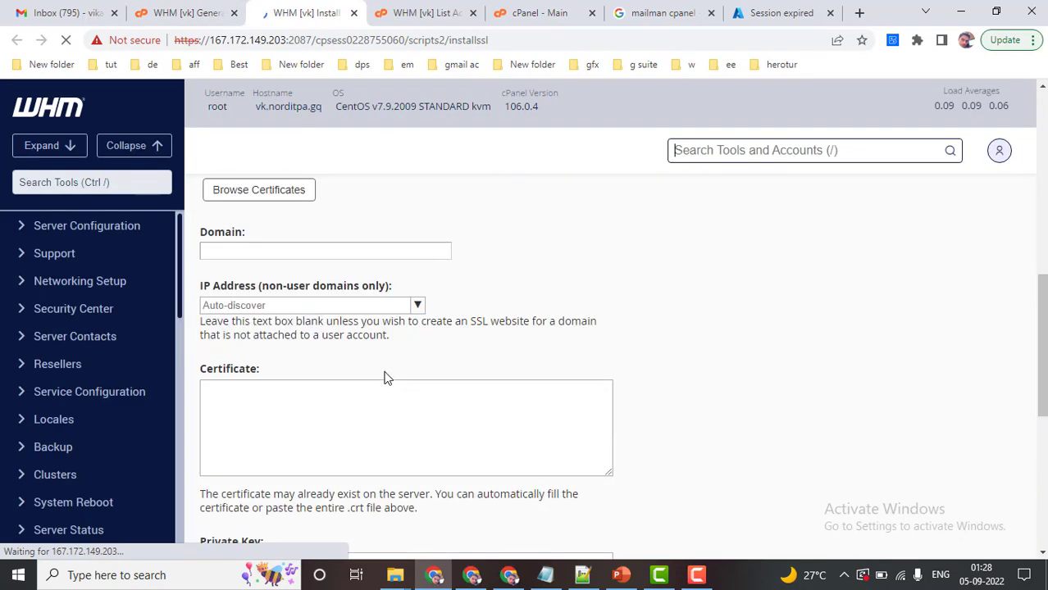
{"action": "scroll", "coordinate": [389, 368], "scroll_direction": "up", "scroll_amount": 2}
{"action": "left_click", "coordinate": [206, 9]}
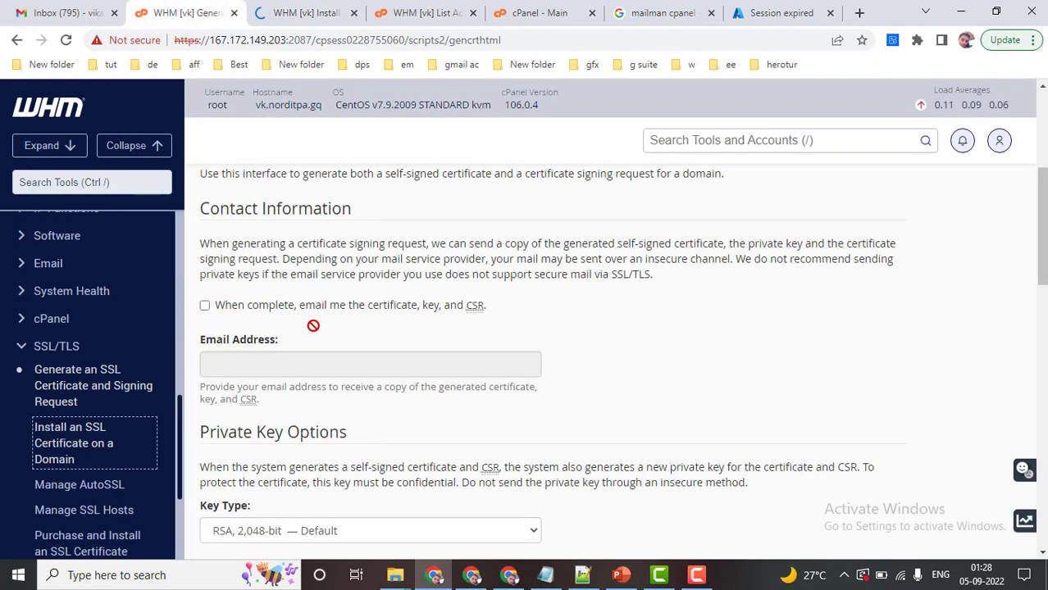
{"action": "scroll", "coordinate": [263, 322], "scroll_direction": "up", "scroll_amount": 5}
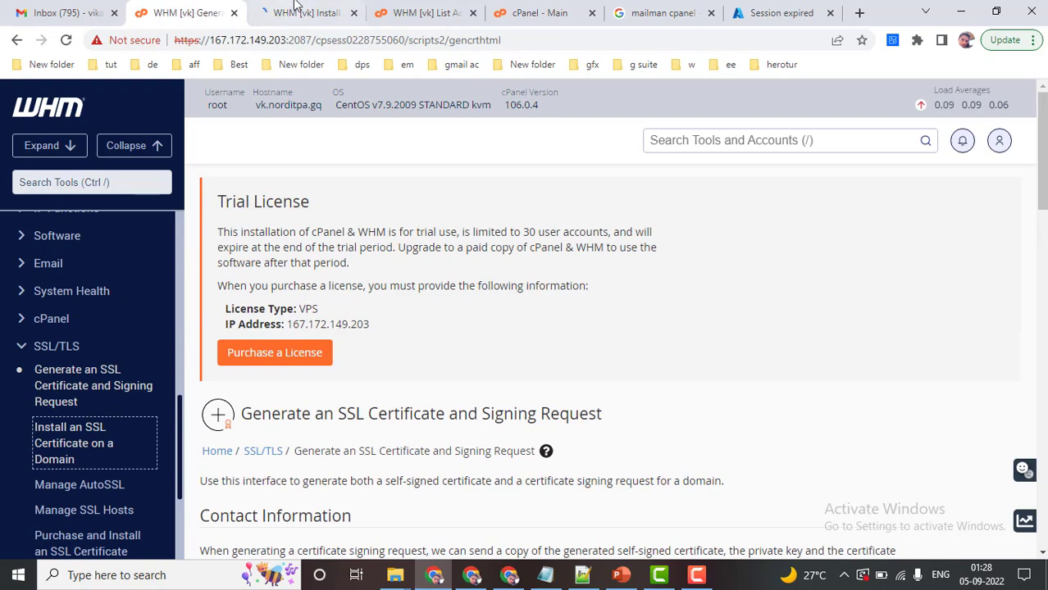
{"action": "left_click", "coordinate": [295, 13]}
{"action": "left_click", "coordinate": [241, 231]}
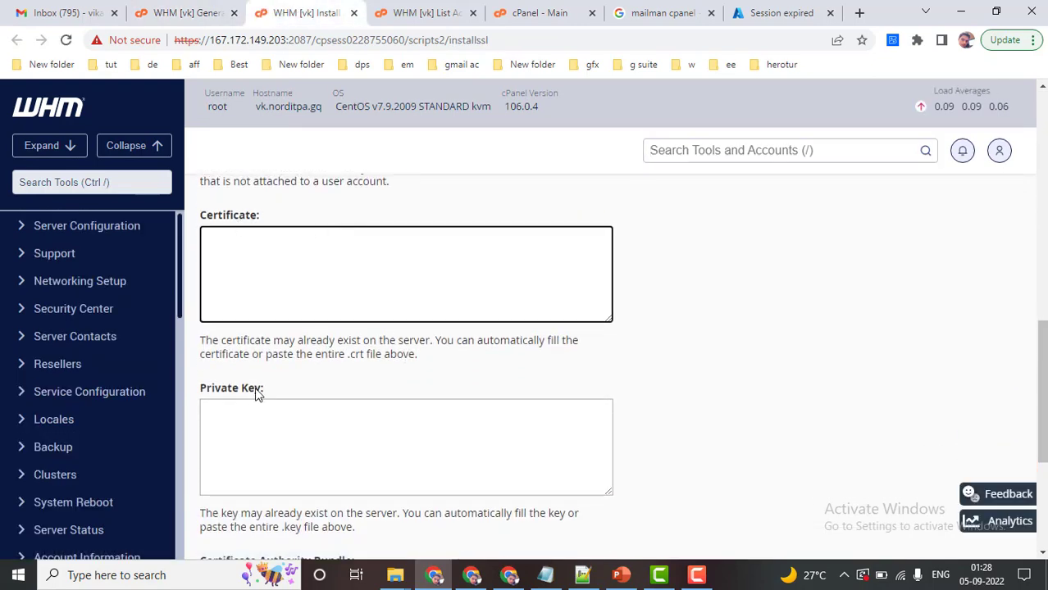
{"action": "scroll", "coordinate": [286, 442], "scroll_direction": "down", "scroll_amount": 3}
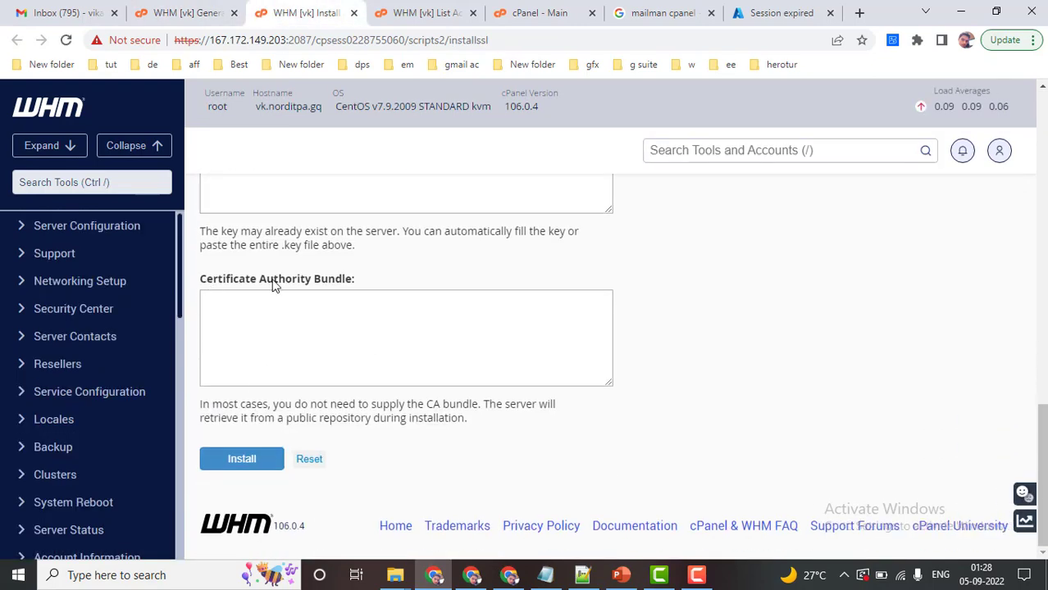
Step: Return to the certificate generation page, review its contact section and enable emailing the certificate, key and CSR when complete
{"action": "left_click", "coordinate": [207, 4]}
{"action": "scroll", "coordinate": [328, 271], "scroll_direction": "down", "scroll_amount": 3}
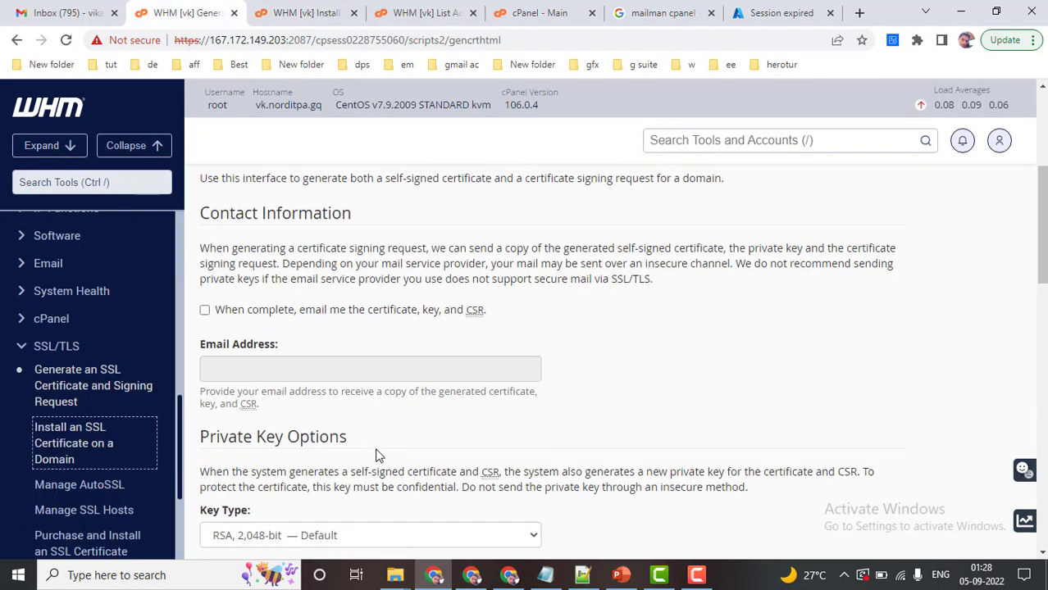
{"action": "scroll", "coordinate": [376, 454], "scroll_direction": "up", "scroll_amount": 3}
{"action": "scroll", "coordinate": [377, 454], "scroll_direction": "down", "scroll_amount": 3}
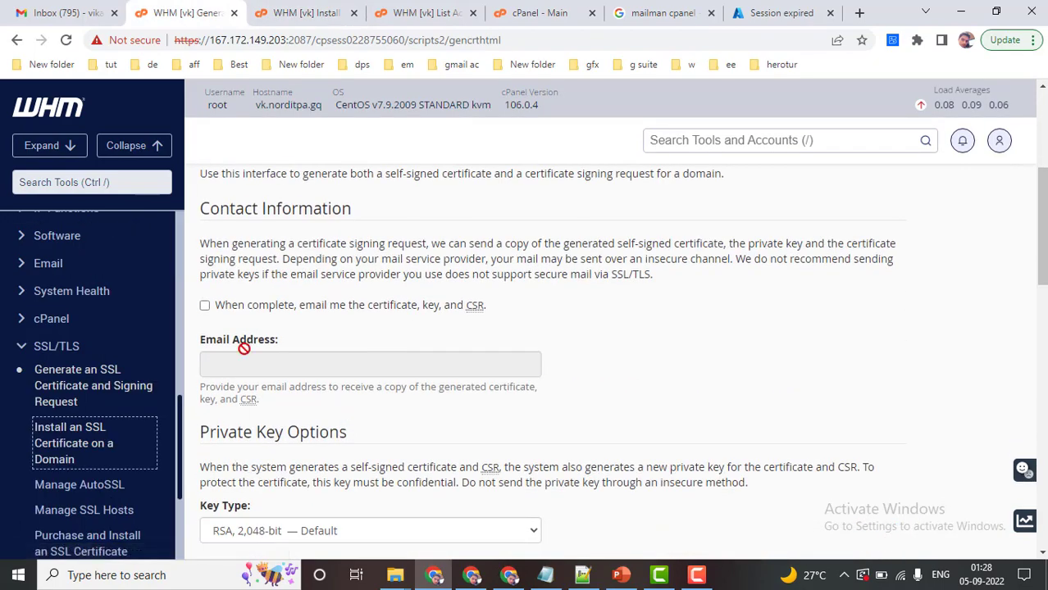
{"action": "scroll", "coordinate": [354, 410], "scroll_direction": "up", "scroll_amount": 3}
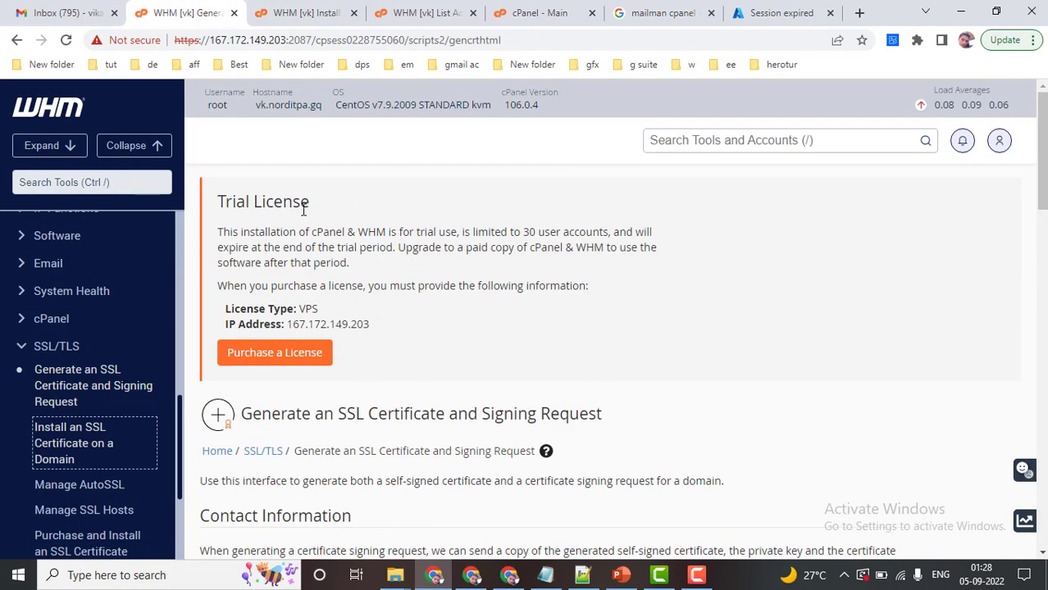
{"action": "scroll", "coordinate": [367, 321], "scroll_direction": "down", "scroll_amount": 2}
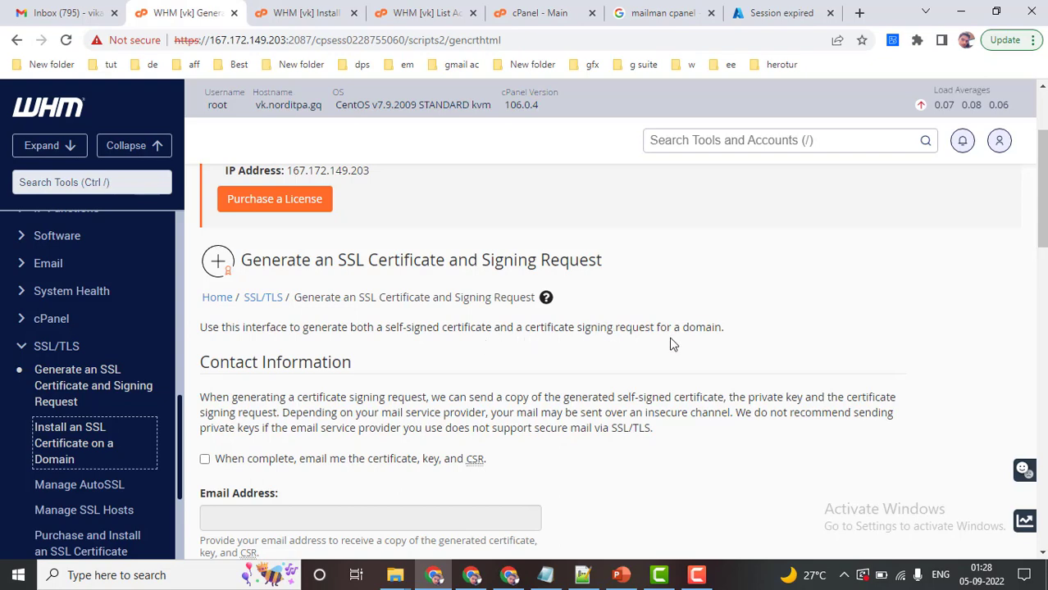
{"action": "scroll", "coordinate": [623, 382], "scroll_direction": "down", "scroll_amount": 3}
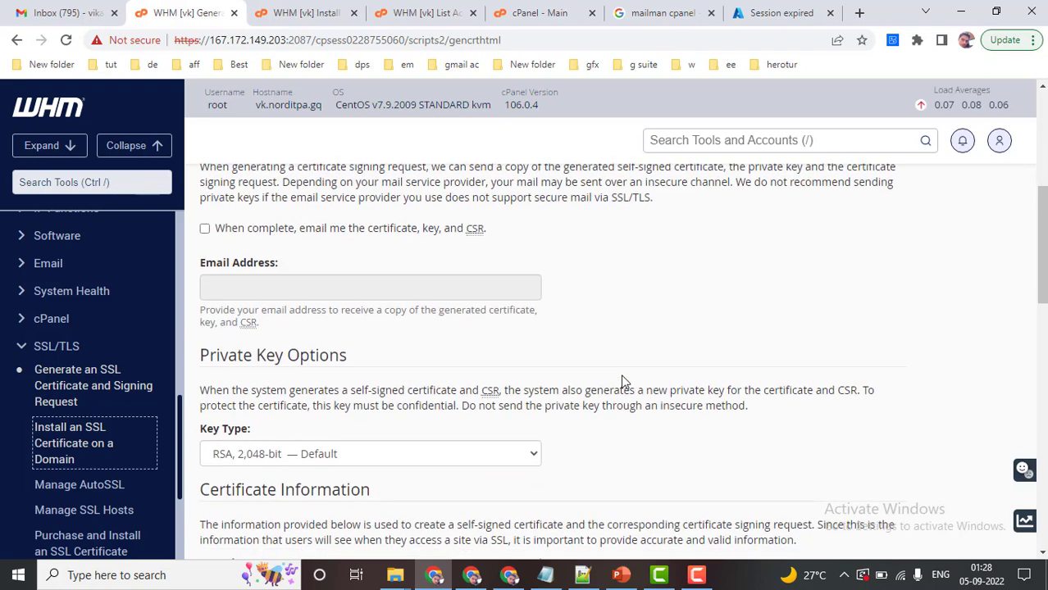
{"action": "left_click", "coordinate": [205, 229]}
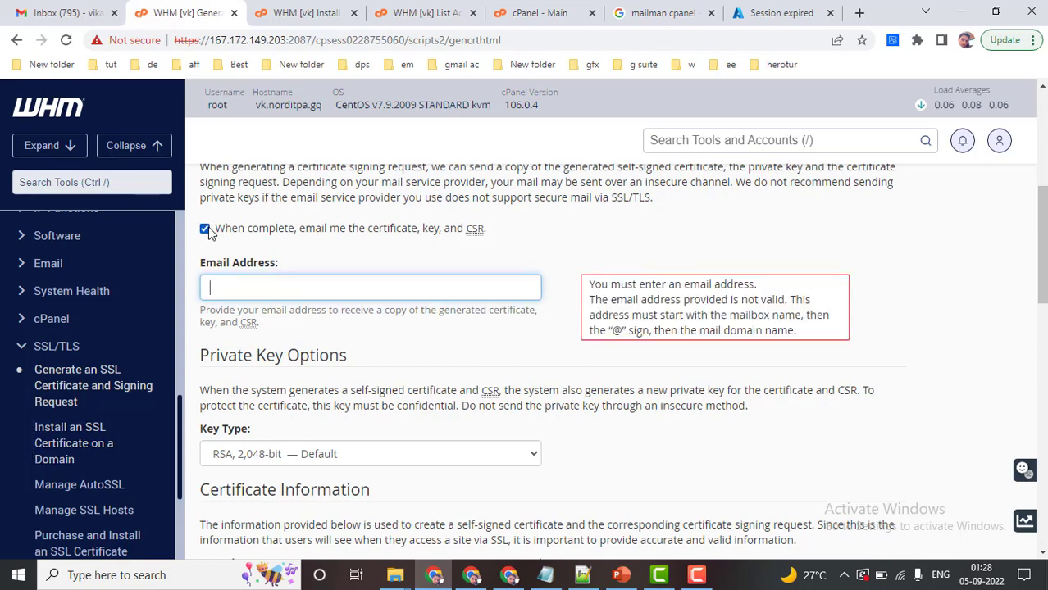
Step: Check the Domain, IP Address and Certificate fields on the installation page and return to the certificate generation form
{"action": "scroll", "coordinate": [381, 385], "scroll_direction": "down", "scroll_amount": 2}
{"action": "left_click", "coordinate": [303, 12]}
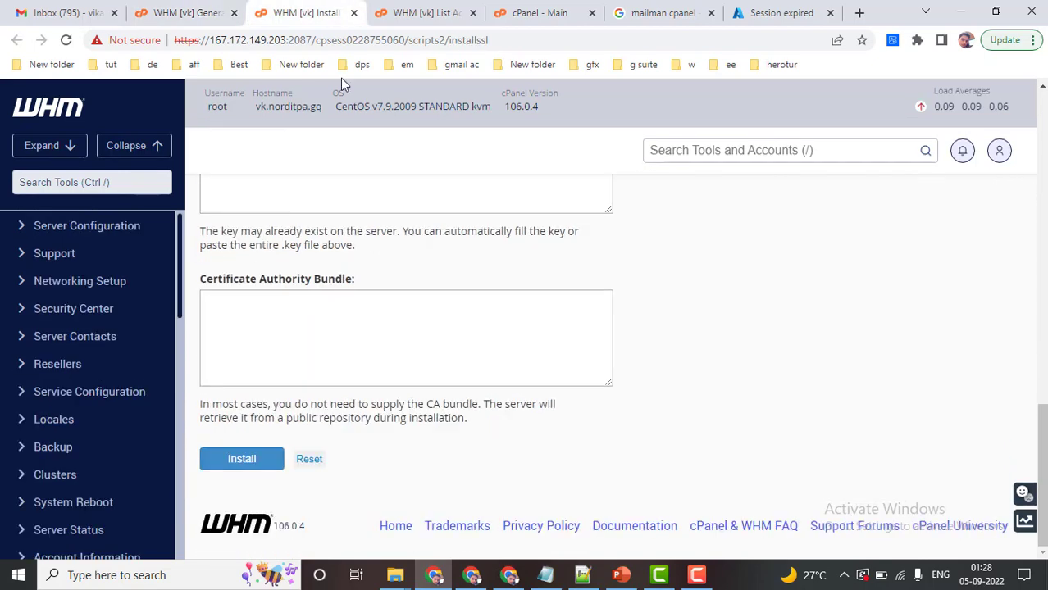
{"action": "scroll", "coordinate": [377, 325], "scroll_direction": "up", "scroll_amount": 5}
{"action": "left_click", "coordinate": [243, 333]}
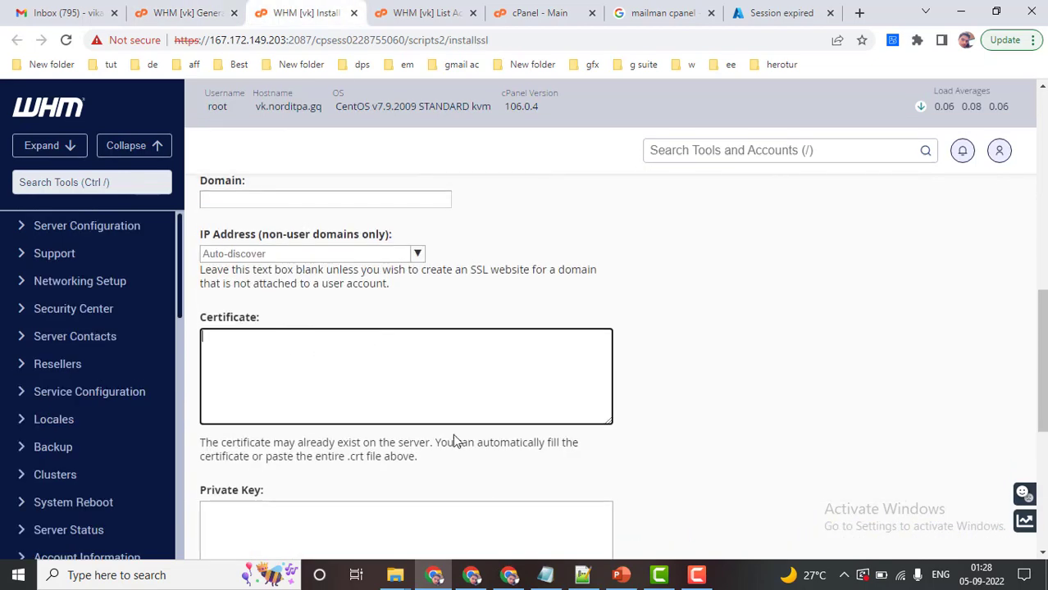
{"action": "scroll", "coordinate": [456, 442], "scroll_direction": "down", "scroll_amount": 2}
{"action": "scroll", "coordinate": [344, 328], "scroll_direction": "up", "scroll_amount": 4}
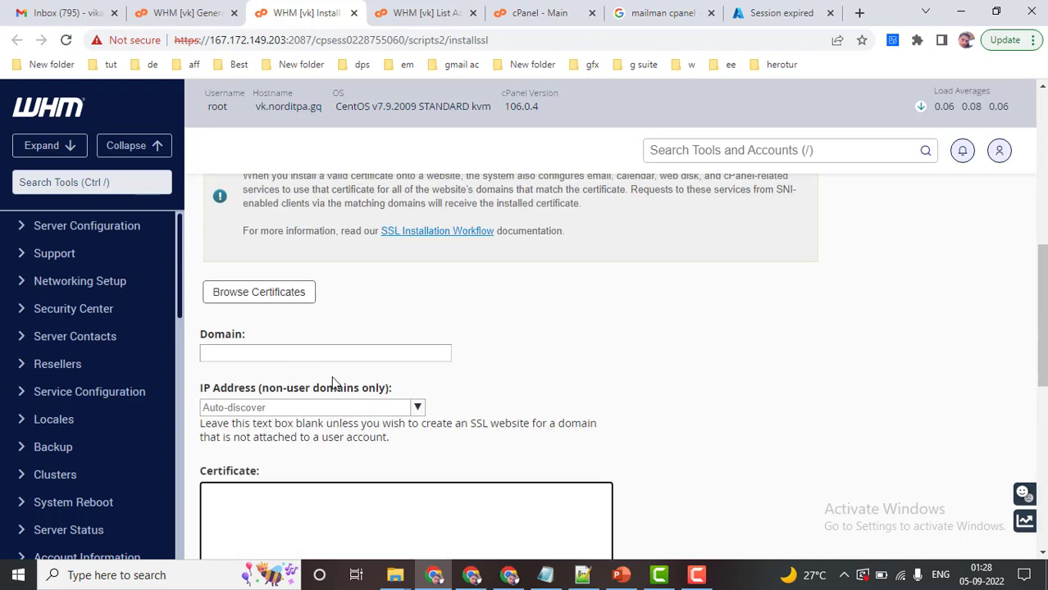
{"action": "left_click", "coordinate": [220, 9]}
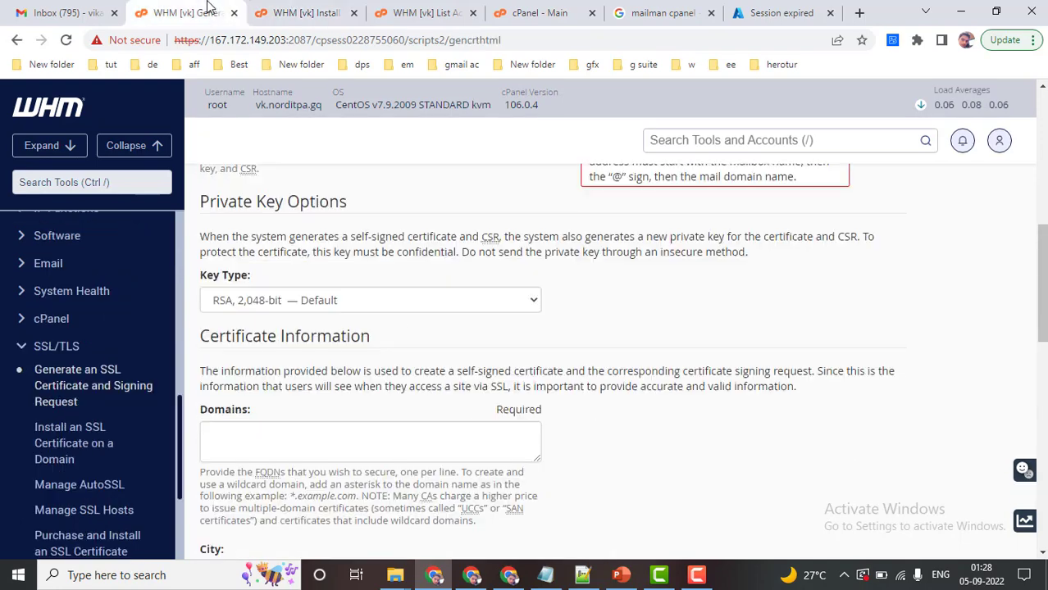
Step: Fill in the contact e-mail address from the saved entries, leaving the option to email the certificate, key and CSR enabled
{"action": "scroll", "coordinate": [416, 458], "scroll_direction": "up", "scroll_amount": 3}
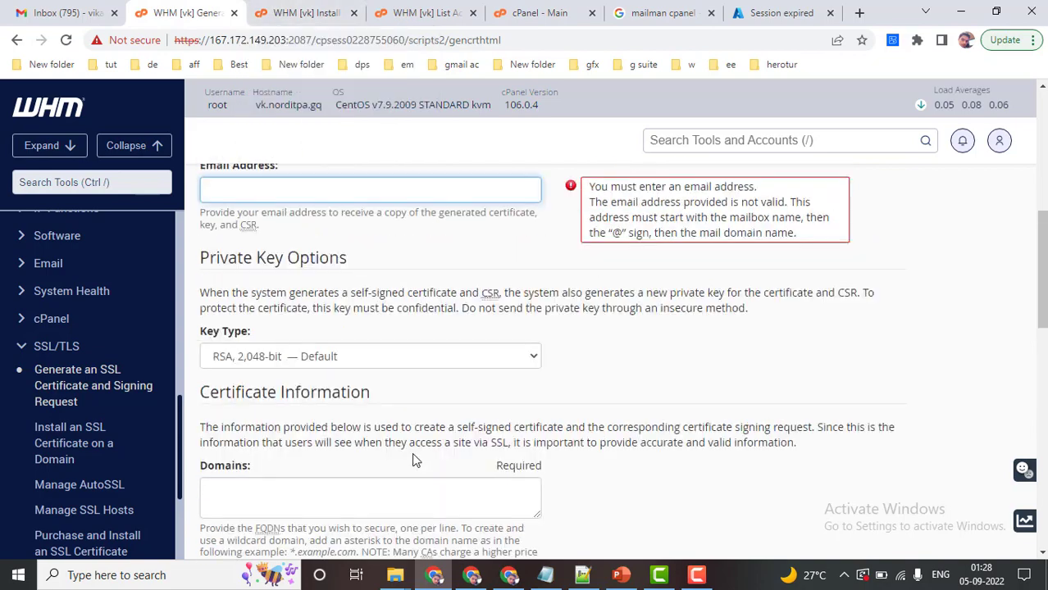
{"action": "scroll", "coordinate": [284, 346], "scroll_direction": "up", "scroll_amount": 1}
{"action": "left_click", "coordinate": [260, 367]}
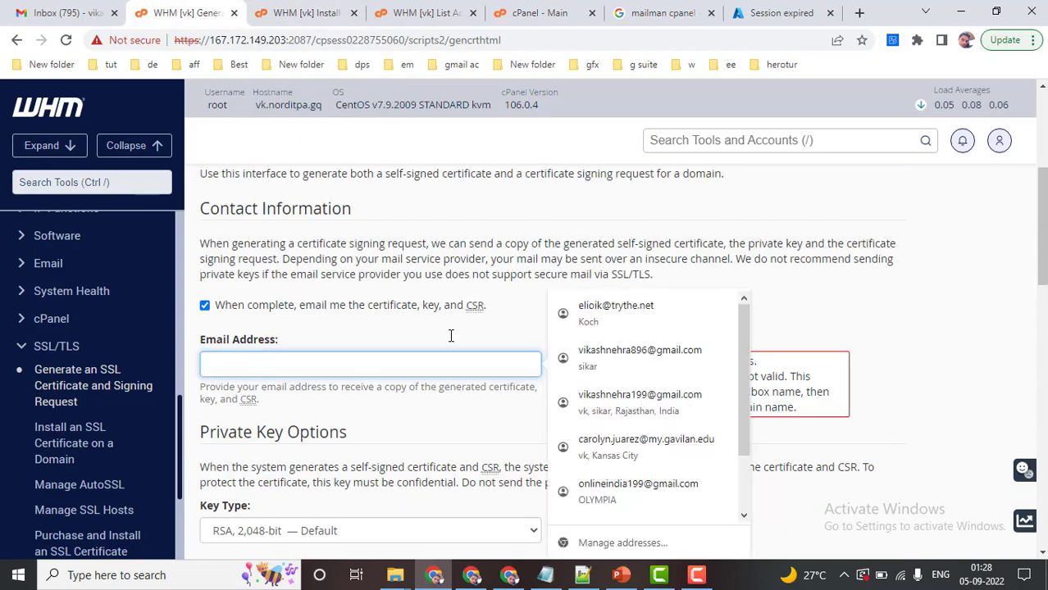
{"action": "left_click", "coordinate": [631, 361]}
{"action": "left_click", "coordinate": [409, 306]}
{"action": "scroll", "coordinate": [388, 328], "scroll_direction": "down", "scroll_amount": 2}
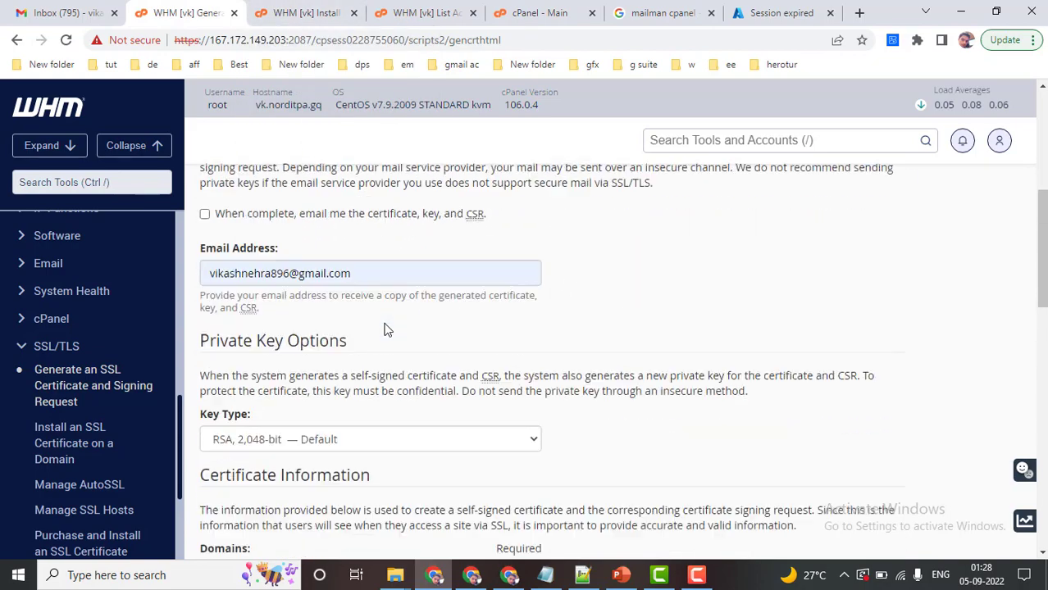
{"action": "scroll", "coordinate": [387, 328], "scroll_direction": "up", "scroll_amount": 1}
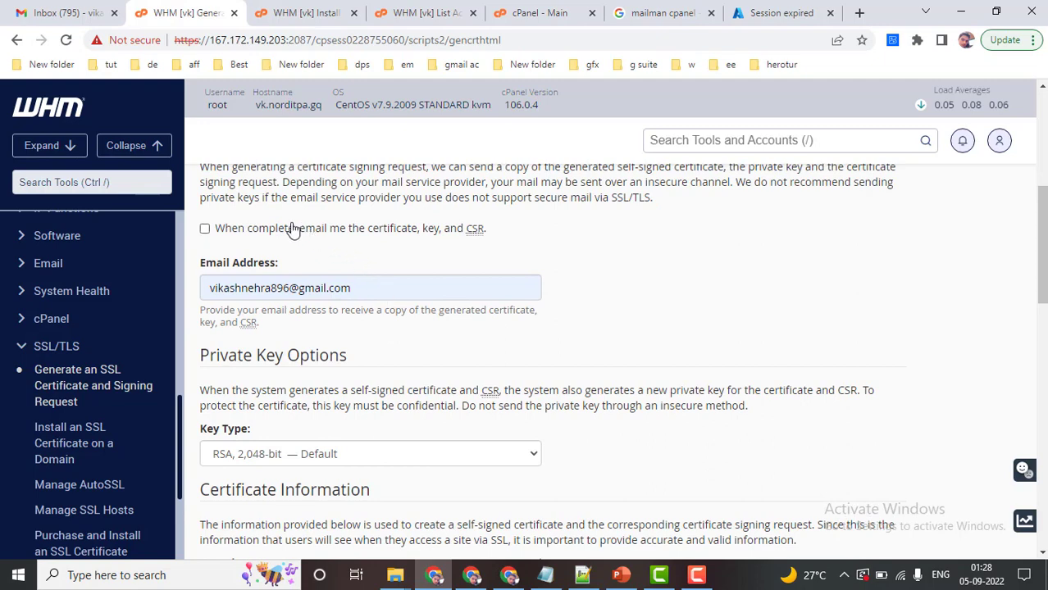
{"action": "left_click", "coordinate": [205, 230]}
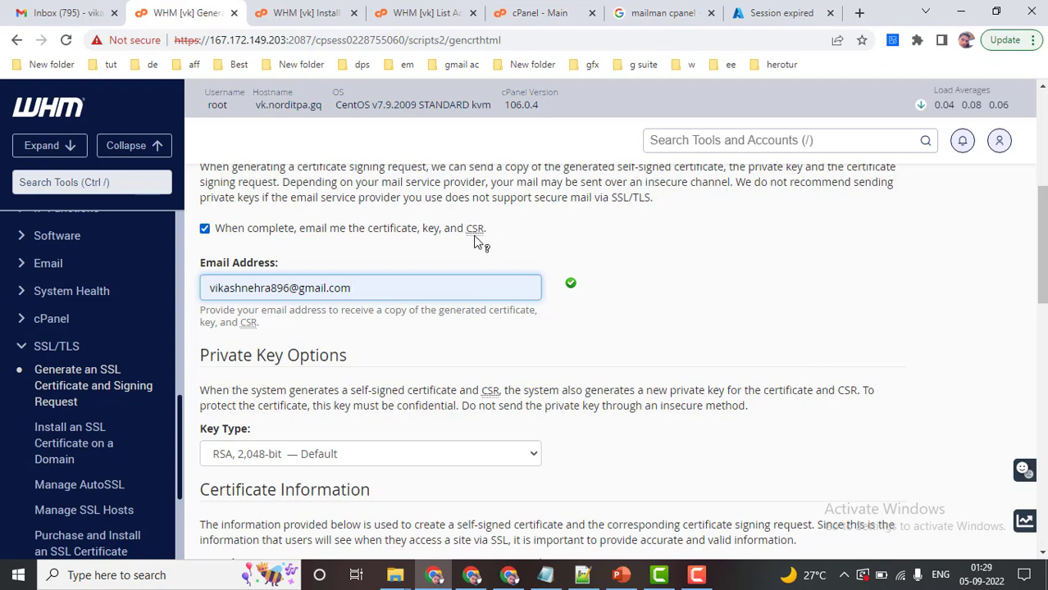
Step: Review the private key options and choose RSA, 2,048-bit — Default as the key type
{"action": "scroll", "coordinate": [368, 386], "scroll_direction": "down", "scroll_amount": 1}
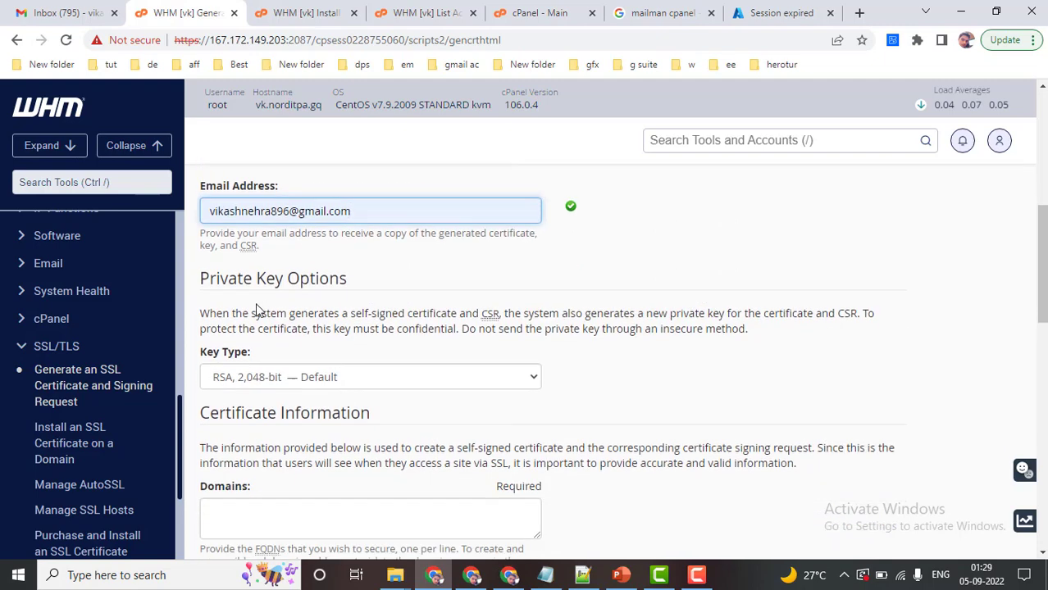
{"action": "left_click_drag", "start_coordinate": [243, 281], "coordinate": [349, 284]}
{"action": "scroll", "coordinate": [366, 283], "scroll_direction": "down", "scroll_amount": 2}
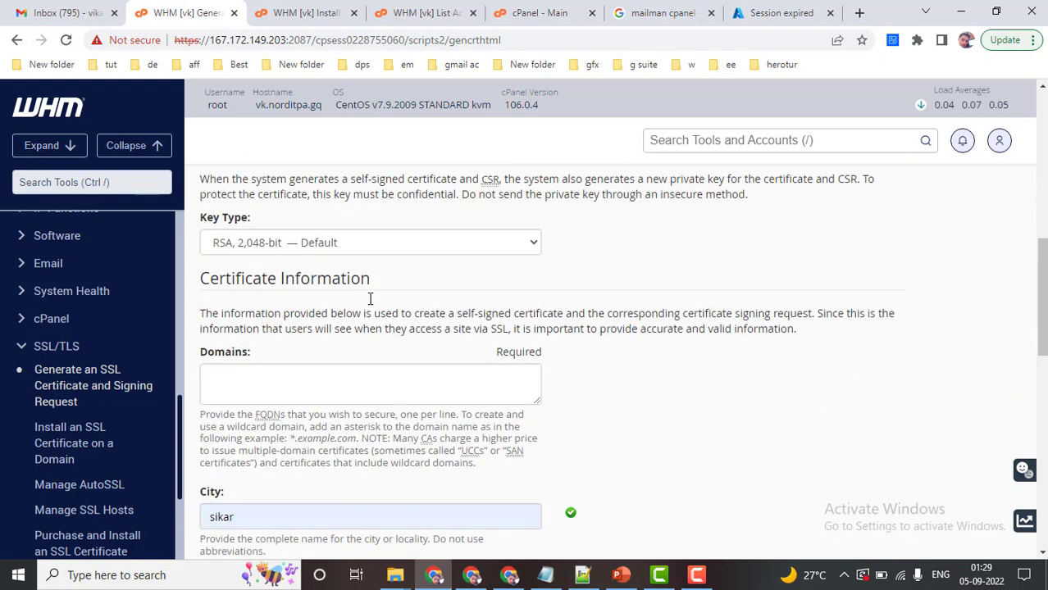
{"action": "scroll", "coordinate": [345, 296], "scroll_direction": "up", "scroll_amount": 1}
{"action": "left_click", "coordinate": [314, 303]}
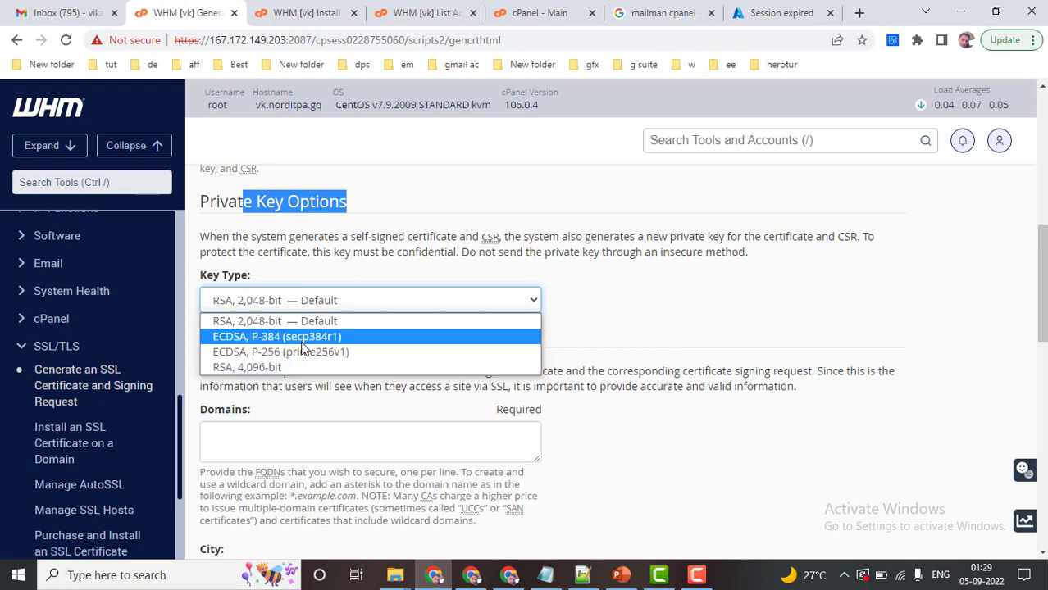
{"action": "left_click", "coordinate": [238, 321]}
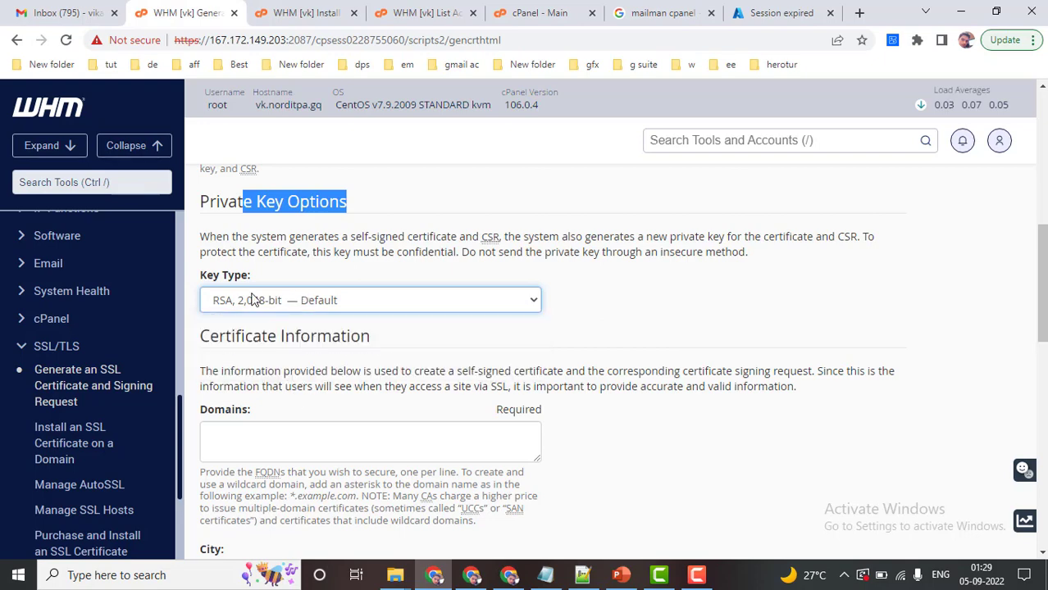
{"action": "left_click", "coordinate": [254, 300]}
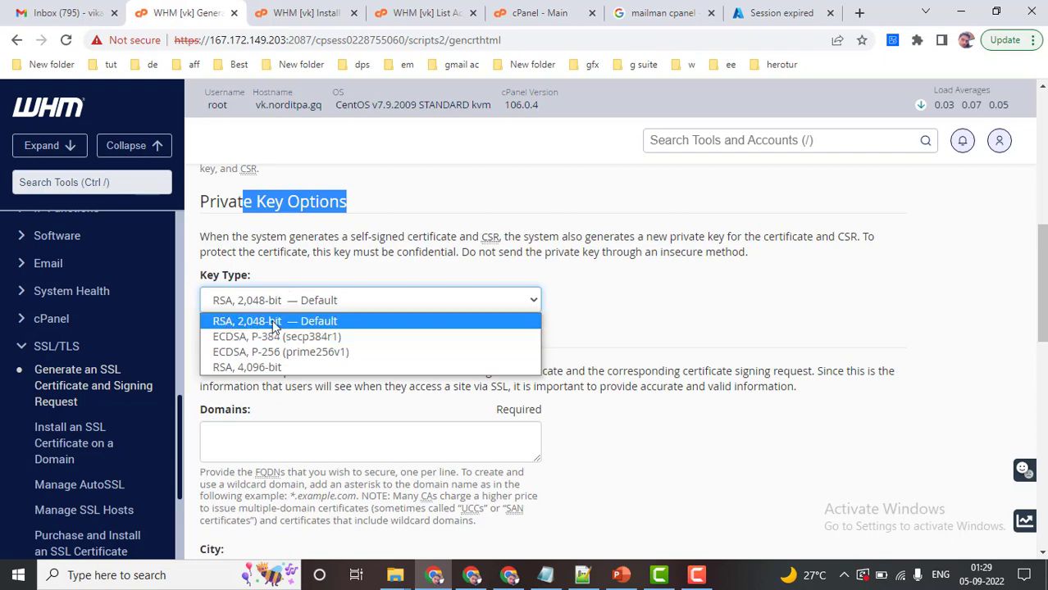
{"action": "left_click", "coordinate": [271, 320]}
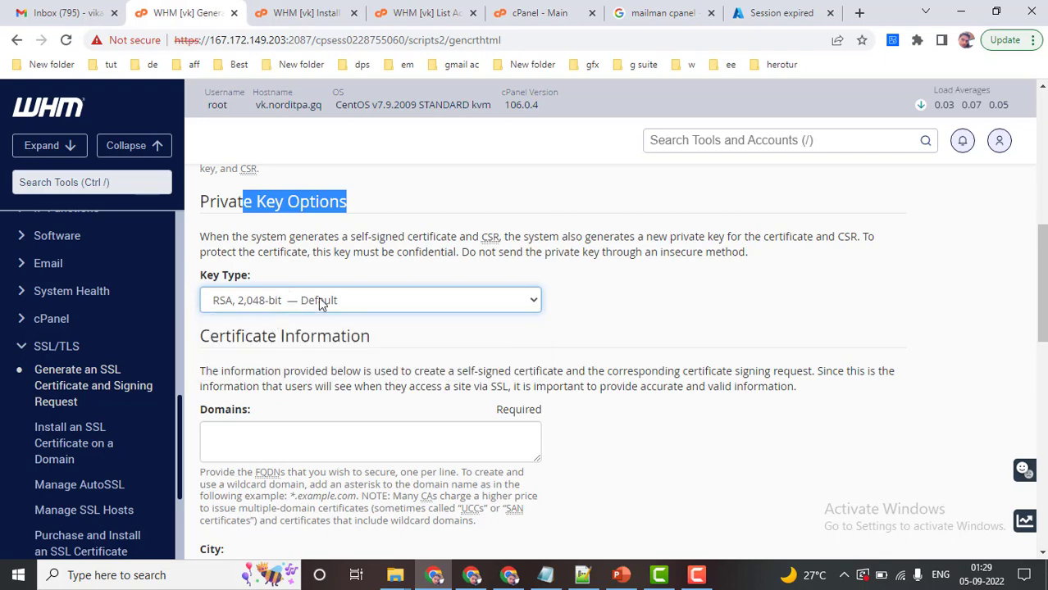
{"action": "left_click", "coordinate": [381, 335]}
Step: Copy the domain norditpa.gq from the account list and paste it into the Domains field of the certificate form
{"action": "scroll", "coordinate": [381, 335], "scroll_direction": "down", "scroll_amount": 1}
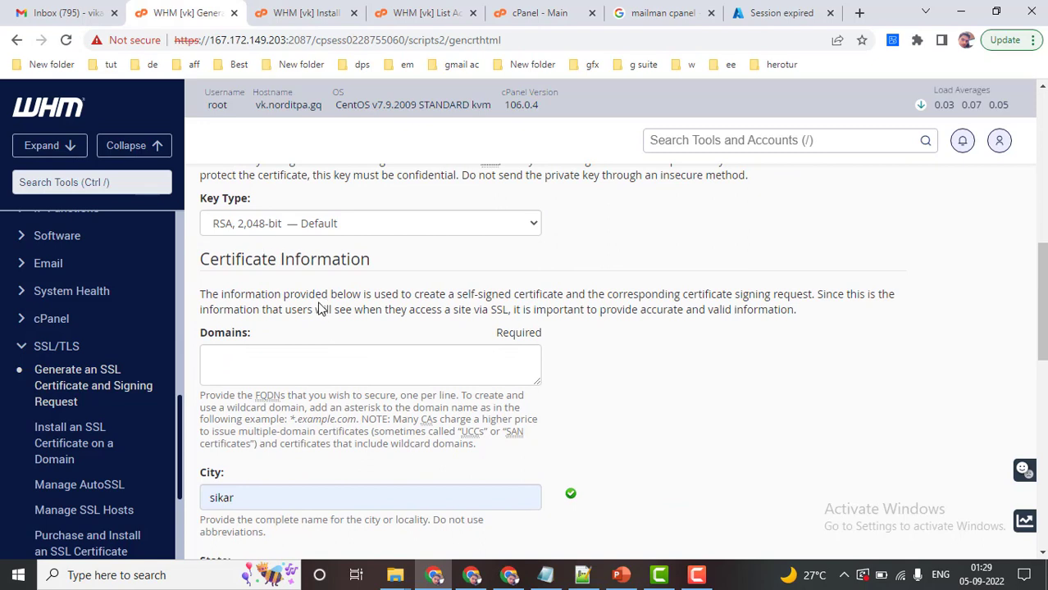
{"action": "left_click", "coordinate": [340, 373]}
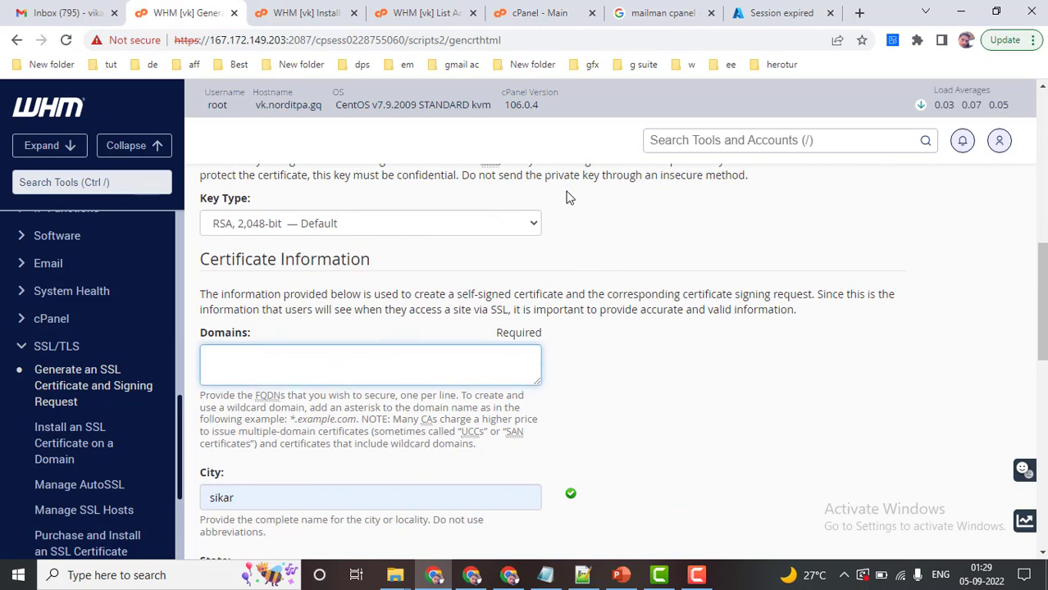
{"action": "left_click", "coordinate": [332, 13]}
{"action": "left_click", "coordinate": [426, 8]}
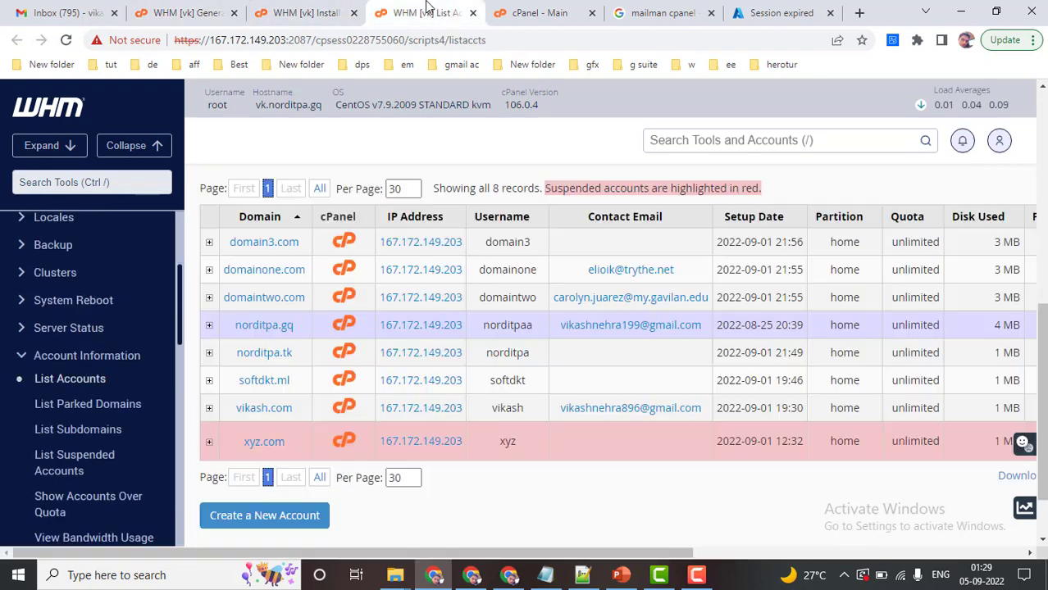
{"action": "left_click_drag", "start_coordinate": [279, 325], "coordinate": [244, 328]}
{"action": "key", "text": "ctrl+c"}
{"action": "right_click", "coordinate": [244, 328]}
{"action": "left_click", "coordinate": [319, 456]}
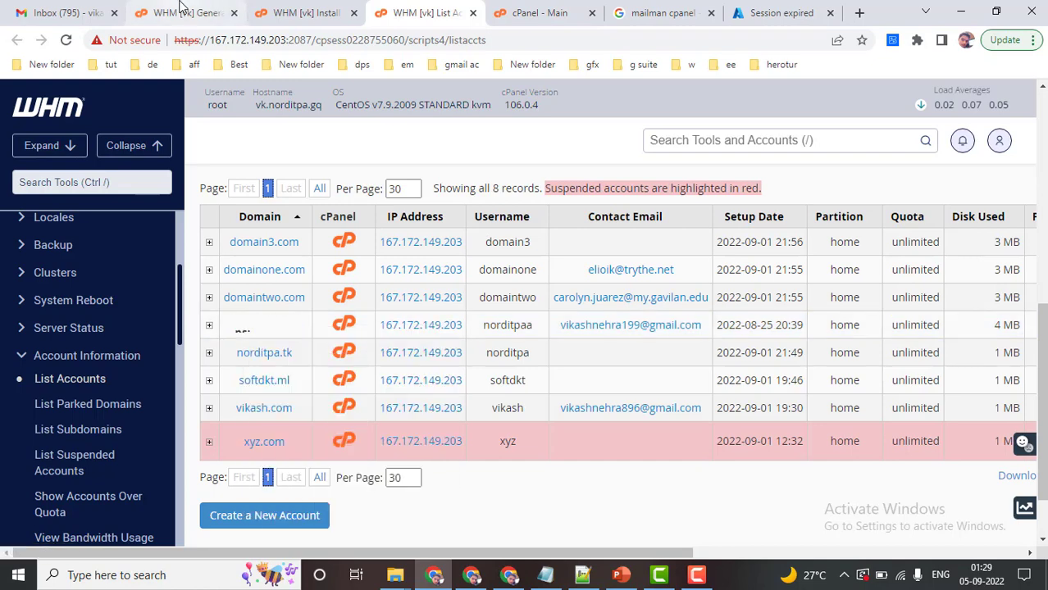
{"action": "left_click", "coordinate": [186, 12]}
{"action": "right_click", "coordinate": [306, 350]}
{"action": "left_click", "coordinate": [352, 236]}
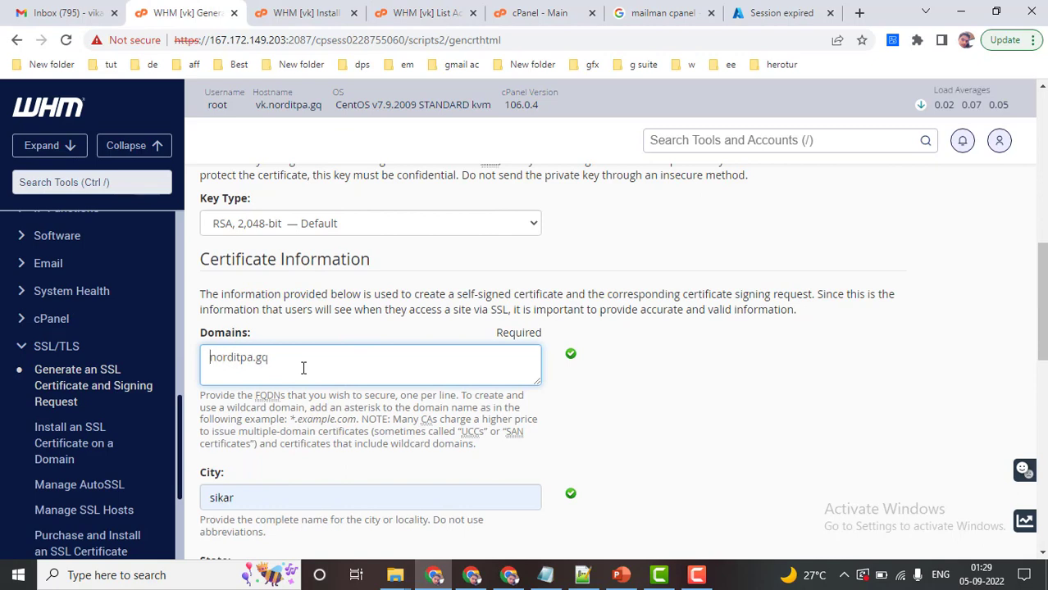
Step: Set the state to Rajasthan and the company name and division to vk using the matching saved address entry
{"action": "scroll", "coordinate": [289, 357], "scroll_direction": "down", "scroll_amount": 4}
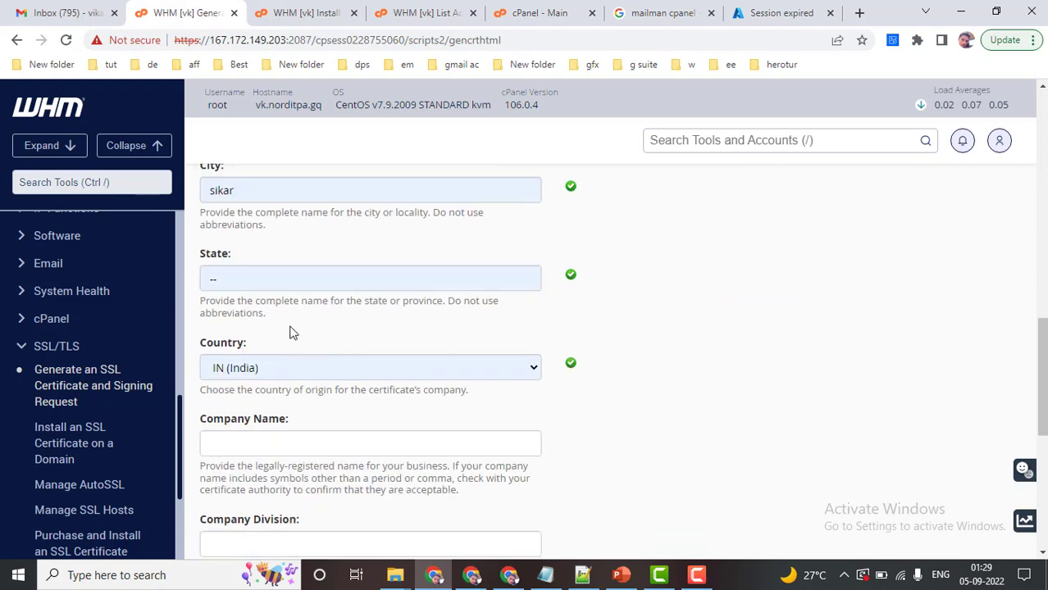
{"action": "left_click", "coordinate": [291, 274]}
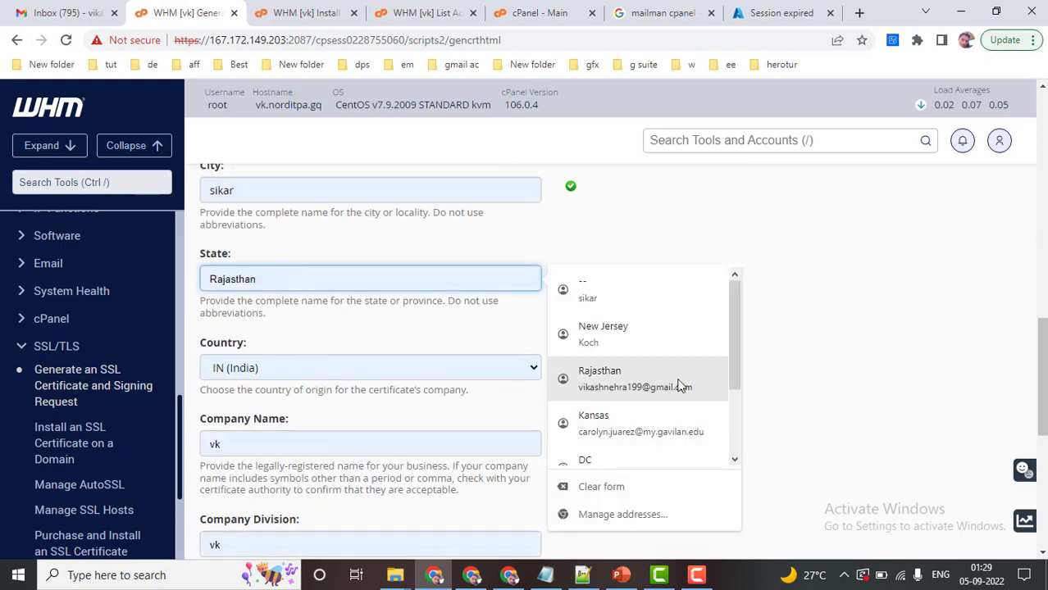
{"action": "left_click", "coordinate": [623, 379]}
Step: Fill in the certificate authority contact e-mail in the certificate information from the saved entries
{"action": "scroll", "coordinate": [353, 321], "scroll_direction": "down", "scroll_amount": 3}
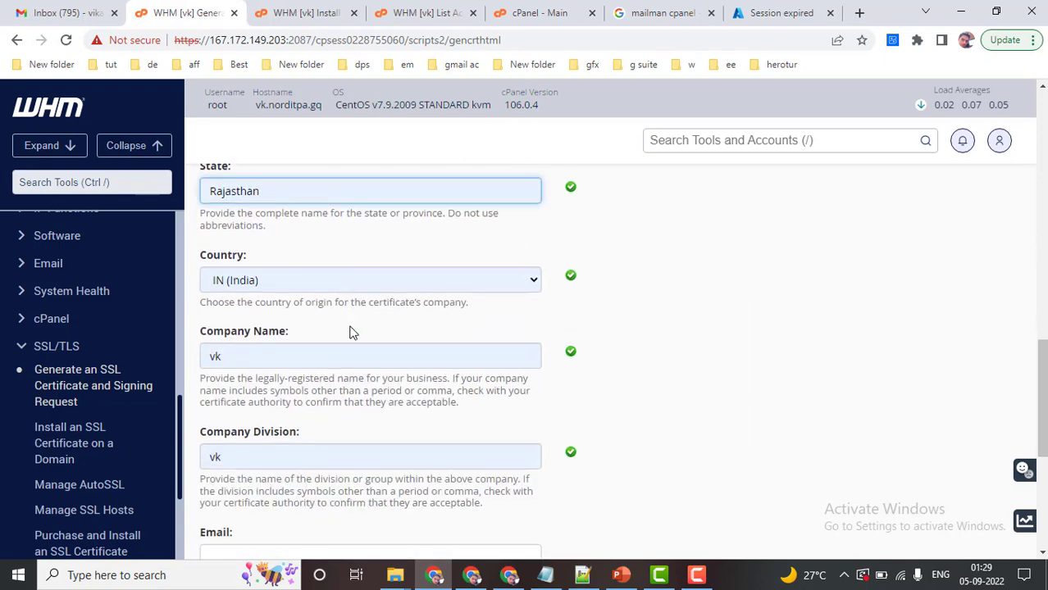
{"action": "scroll", "coordinate": [336, 308], "scroll_direction": "down", "scroll_amount": 2}
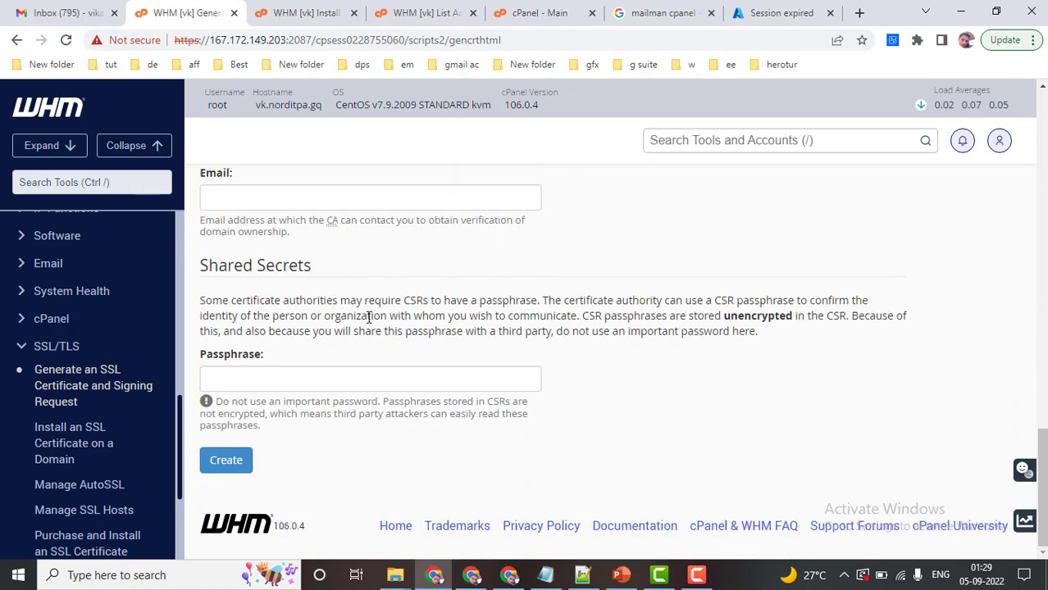
{"action": "scroll", "coordinate": [368, 317], "scroll_direction": "up", "scroll_amount": 1}
{"action": "left_click", "coordinate": [281, 271]}
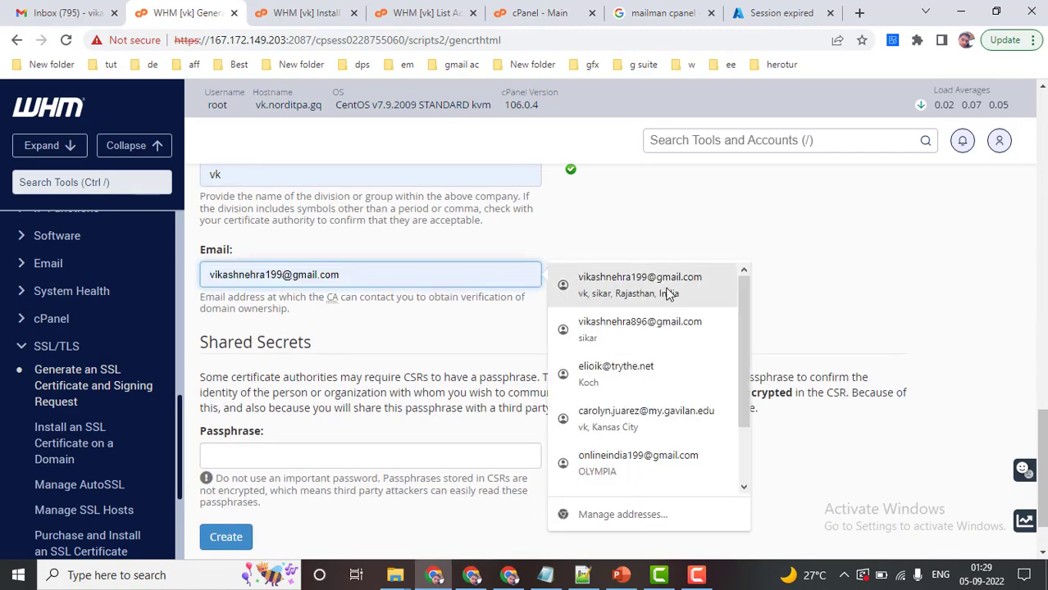
{"action": "left_click", "coordinate": [666, 292]}
{"action": "scroll", "coordinate": [416, 367], "scroll_direction": "down", "scroll_amount": 1}
Step: Check the completed certificate form entries and create the certificate, leaving the passphrase empty
{"action": "scroll", "coordinate": [381, 354], "scroll_direction": "up", "scroll_amount": 15}
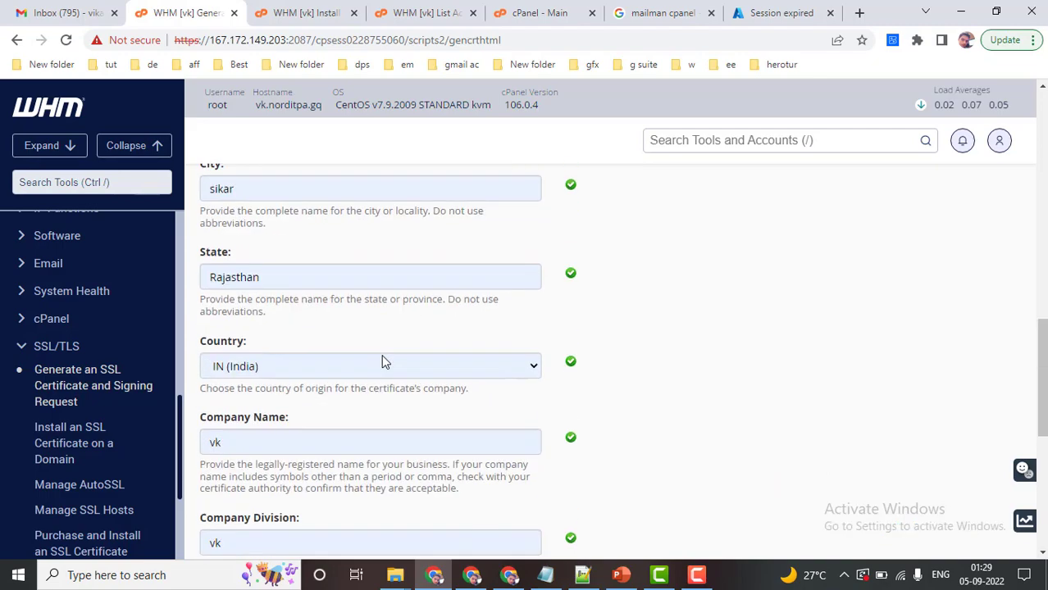
{"action": "scroll", "coordinate": [378, 334], "scroll_direction": "down", "scroll_amount": 3}
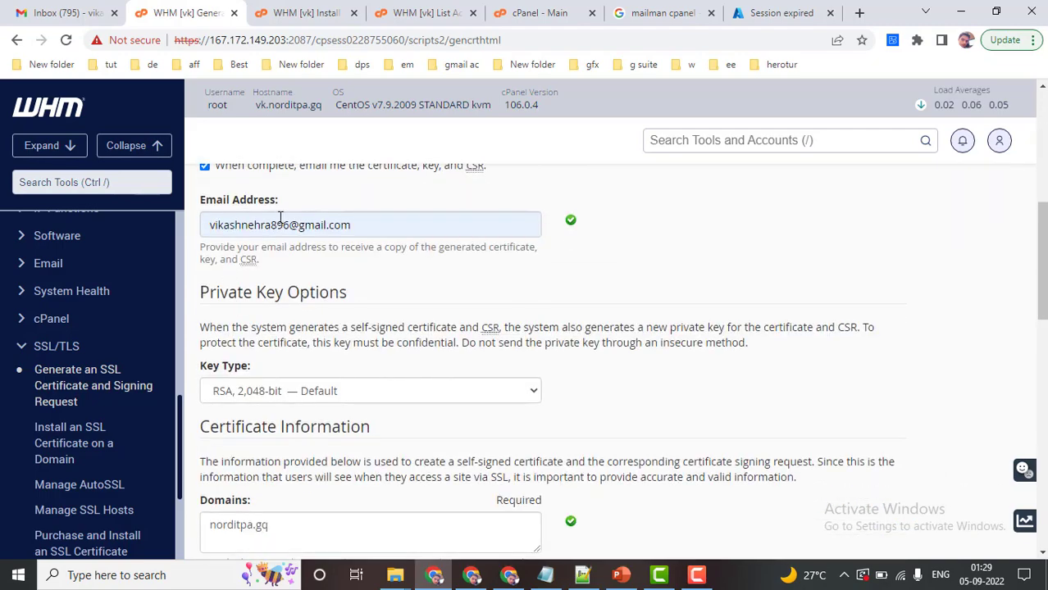
{"action": "left_click_drag", "start_coordinate": [377, 229], "coordinate": [568, 280]}
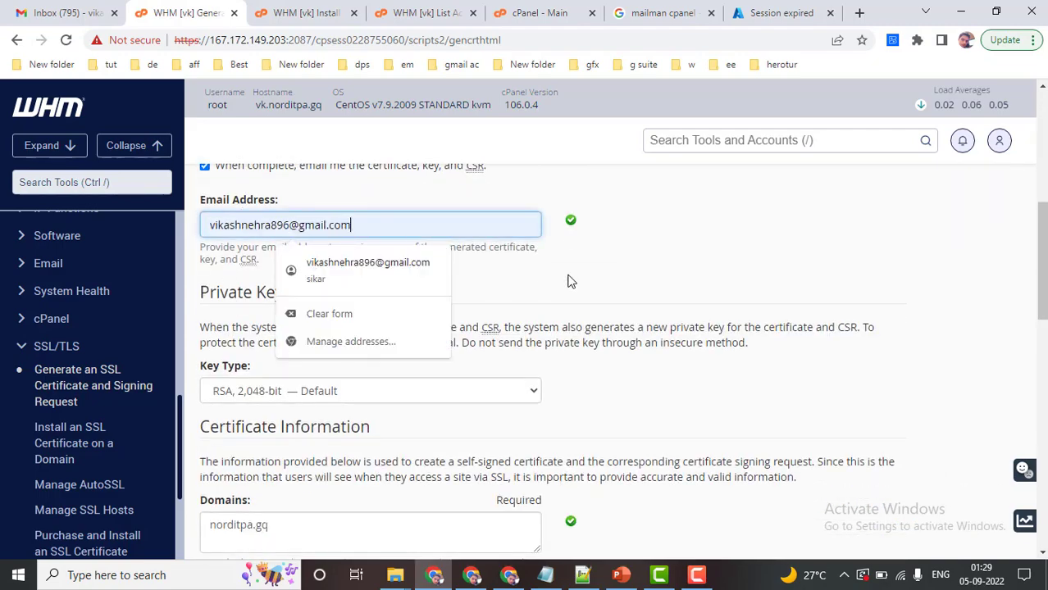
{"action": "left_click", "coordinate": [653, 285]}
{"action": "scroll", "coordinate": [375, 340], "scroll_direction": "down", "scroll_amount": 4}
{"action": "scroll", "coordinate": [353, 320], "scroll_direction": "up", "scroll_amount": 2}
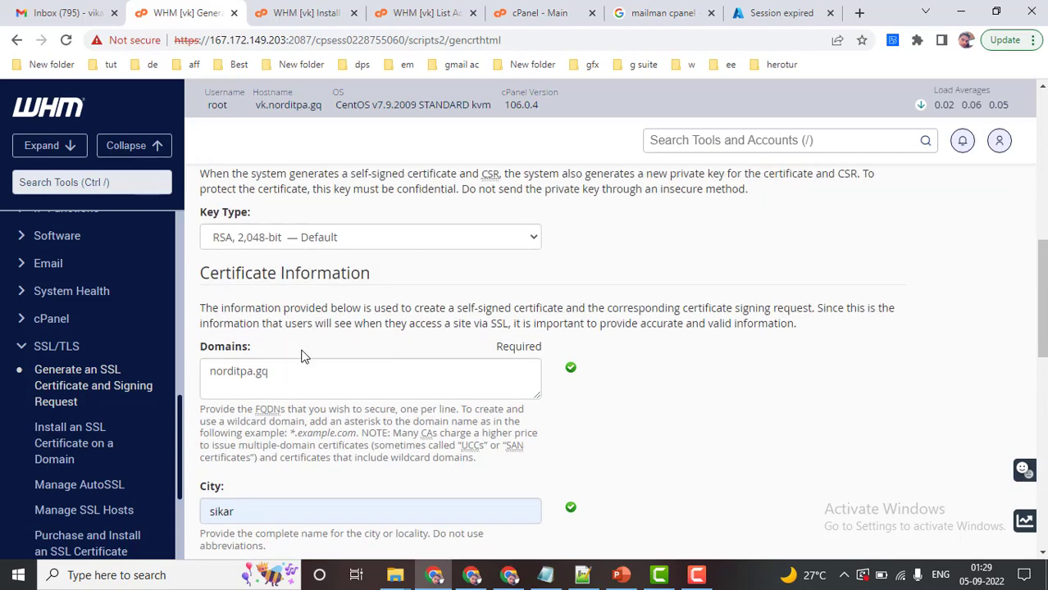
{"action": "scroll", "coordinate": [302, 355], "scroll_direction": "down", "scroll_amount": 7}
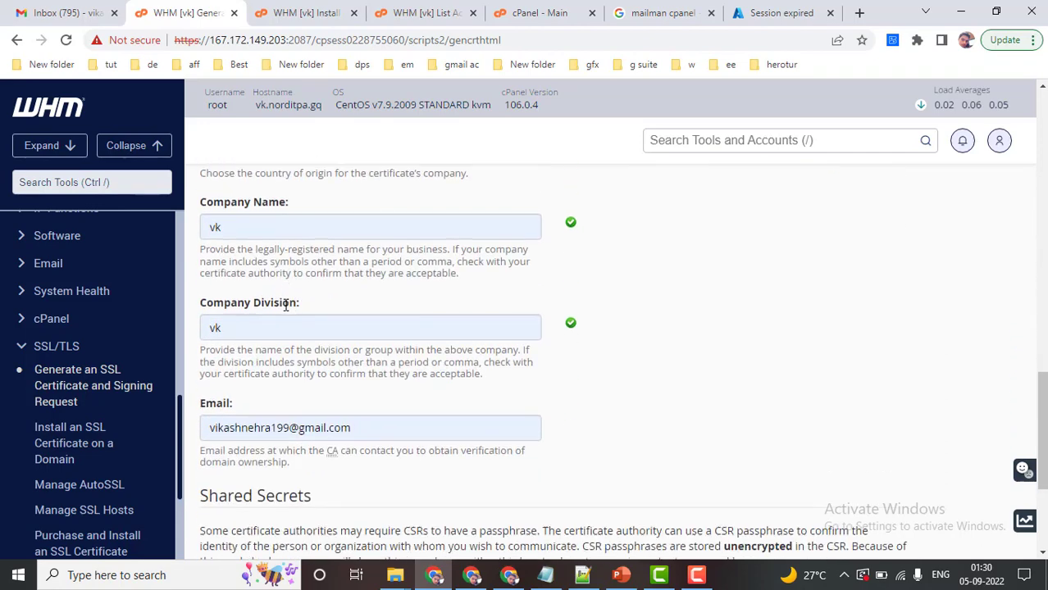
{"action": "scroll", "coordinate": [293, 377], "scroll_direction": "down", "scroll_amount": 3}
{"action": "left_click", "coordinate": [224, 461]}
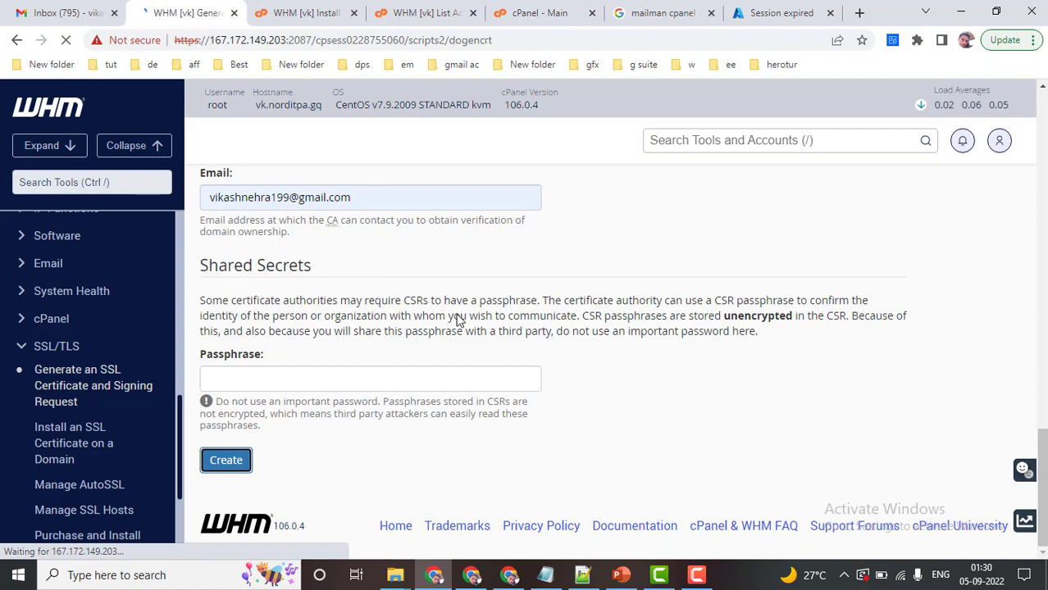
Step: Examine the generated signing request, certificate and private key for norditpa.gq
{"action": "scroll", "coordinate": [463, 321], "scroll_direction": "down", "scroll_amount": 4}
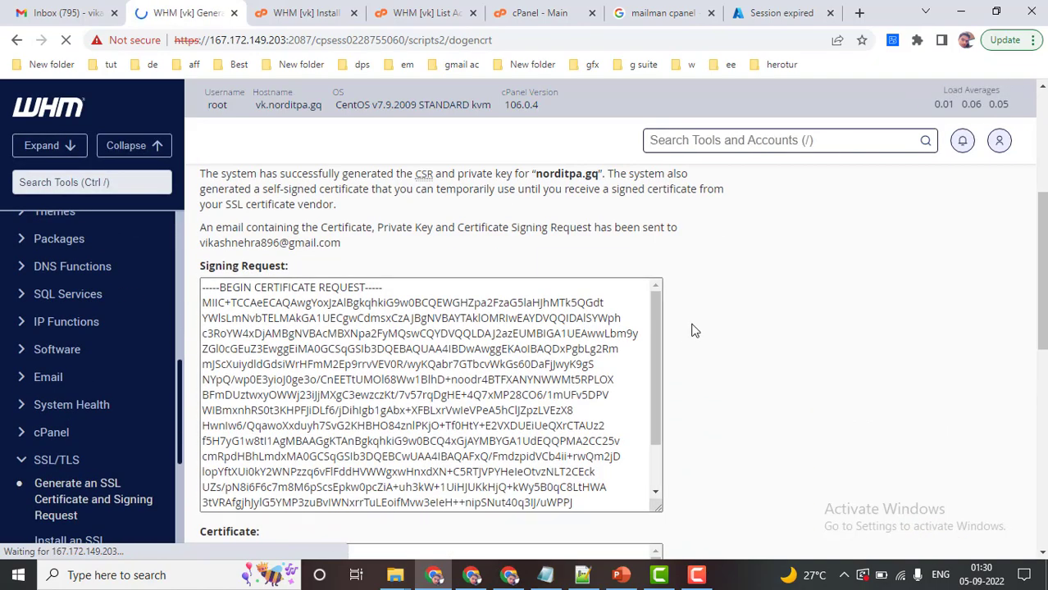
{"action": "scroll", "coordinate": [705, 333], "scroll_direction": "down", "scroll_amount": 3}
{"action": "scroll", "coordinate": [302, 312], "scroll_direction": "up", "scroll_amount": 5}
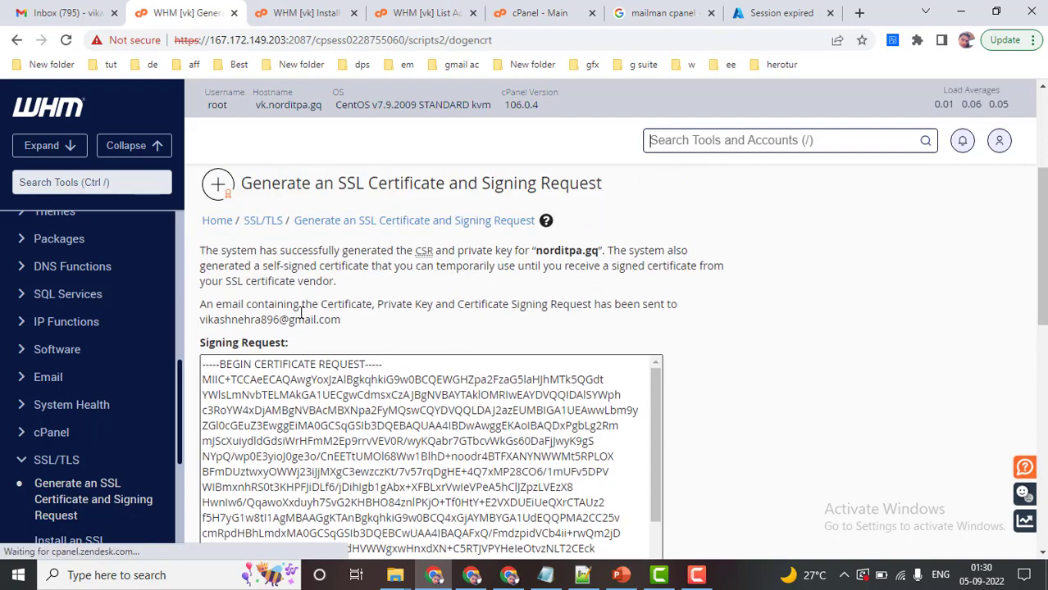
{"action": "scroll", "coordinate": [339, 392], "scroll_direction": "down", "scroll_amount": 6}
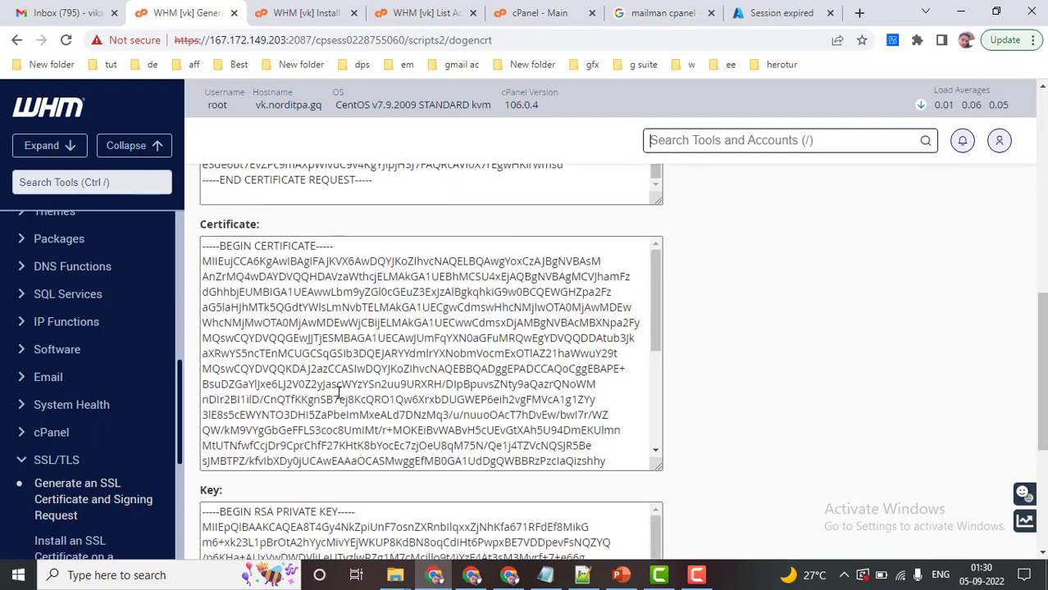
{"action": "scroll", "coordinate": [339, 392], "scroll_direction": "down", "scroll_amount": 10}
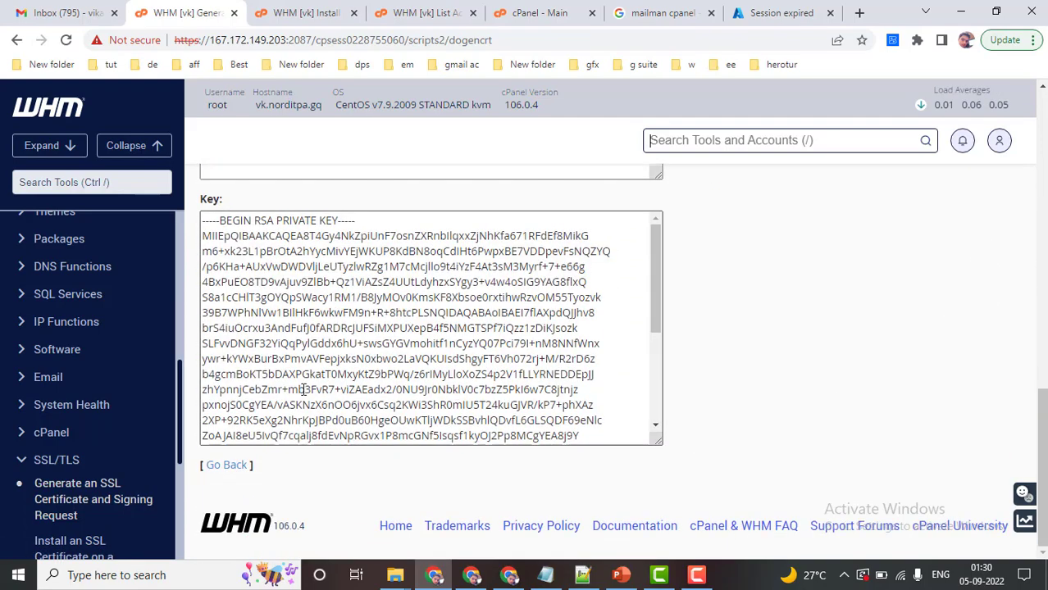
{"action": "scroll", "coordinate": [753, 337], "scroll_direction": "up", "scroll_amount": 7}
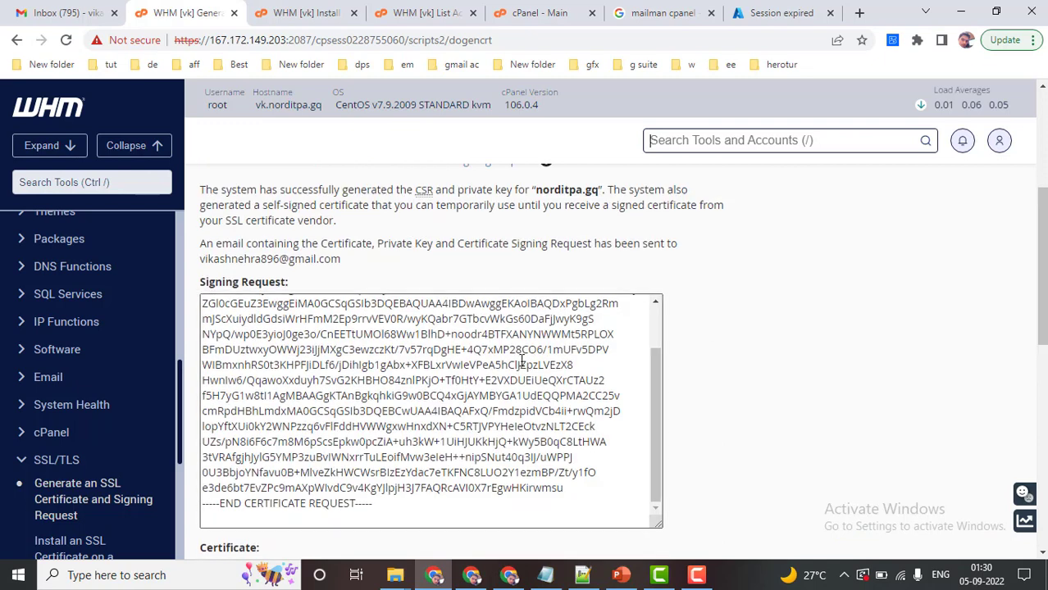
{"action": "scroll", "coordinate": [90, 352], "scroll_direction": "down", "scroll_amount": 3}
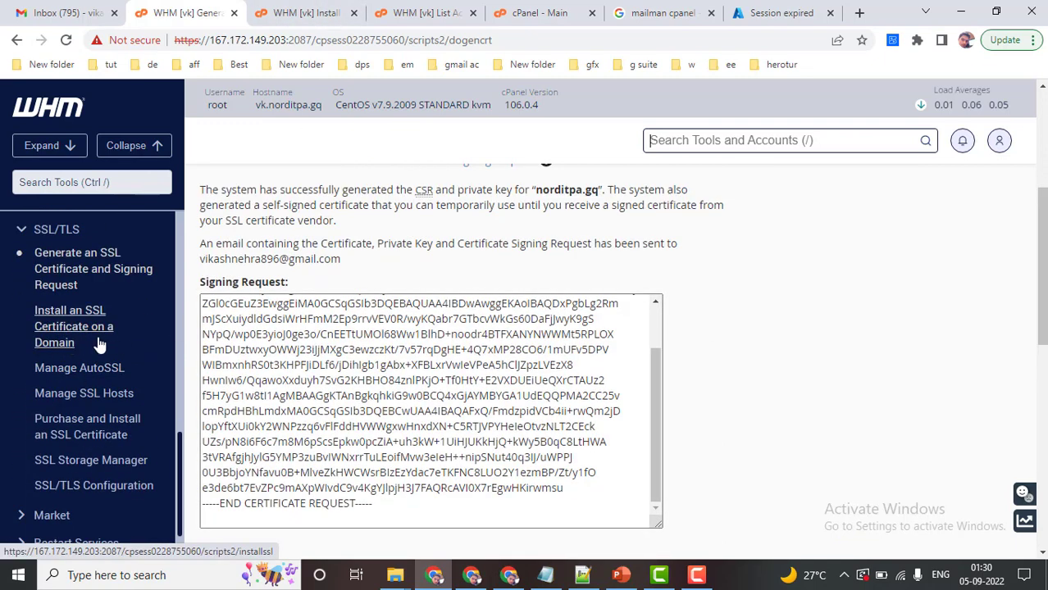
Step: Reload the Install an SSL Certificate on a Domain page and examine its Domain, IP Address, Certificate and Private Key fields
{"action": "left_click", "coordinate": [304, 10]}
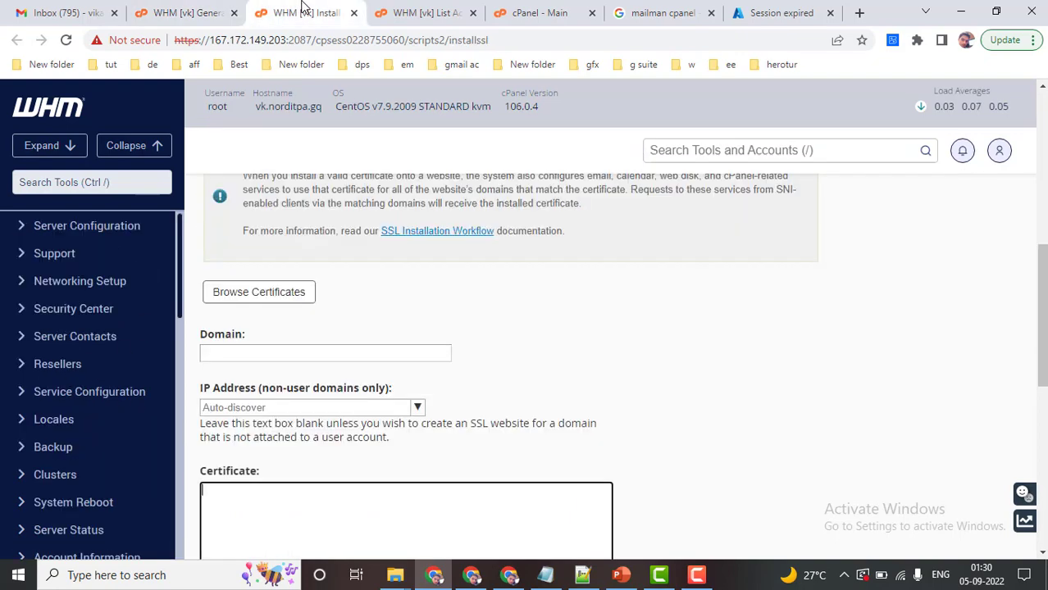
{"action": "scroll", "coordinate": [293, 348], "scroll_direction": "up", "scroll_amount": 7}
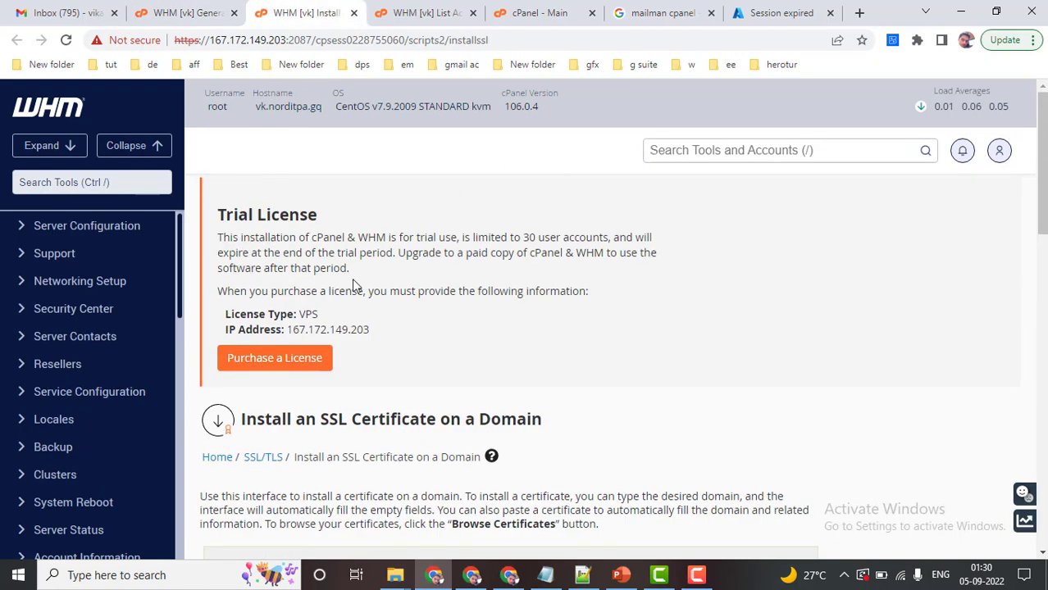
{"action": "scroll", "coordinate": [78, 469], "scroll_direction": "down", "scroll_amount": 9}
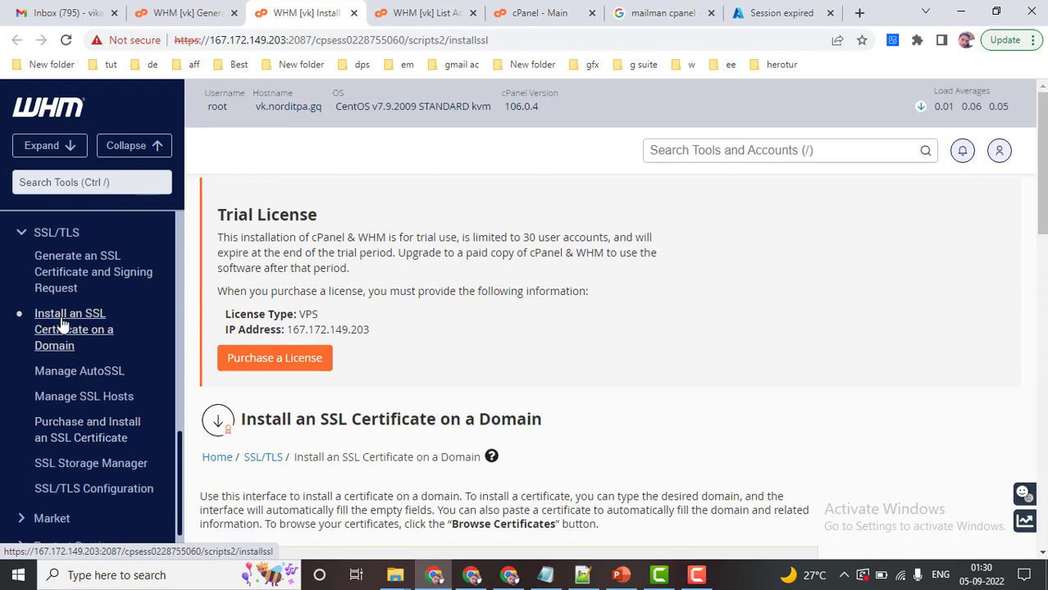
{"action": "left_click", "coordinate": [85, 343]}
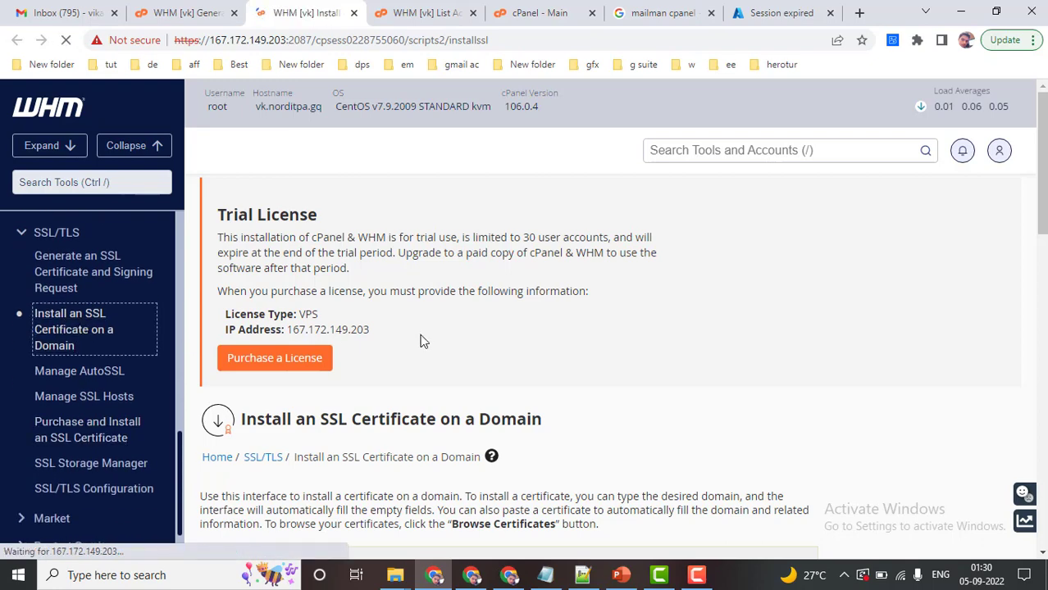
{"action": "scroll", "coordinate": [423, 343], "scroll_direction": "down", "scroll_amount": 7}
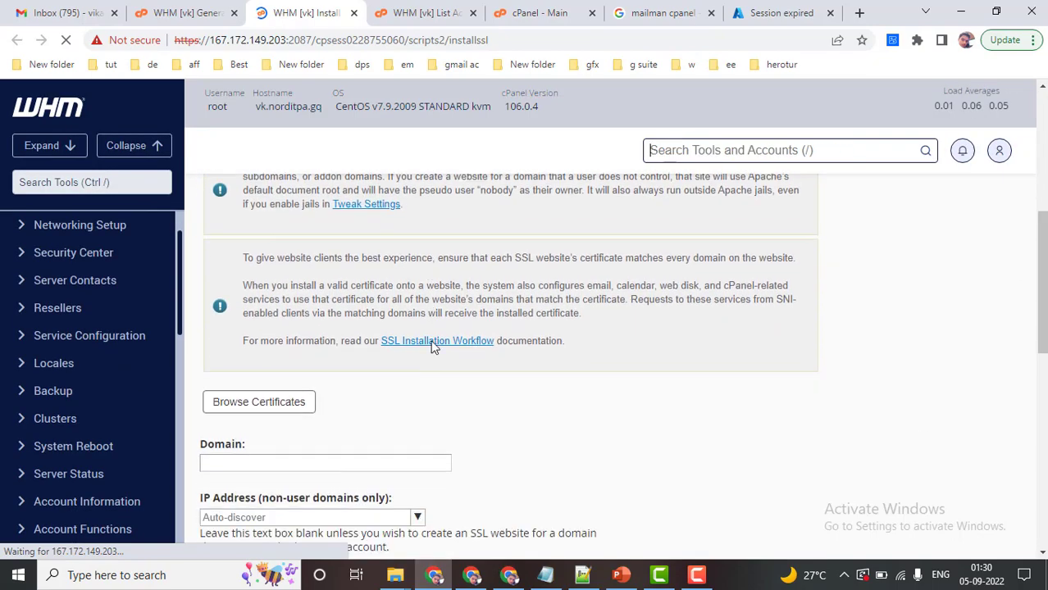
{"action": "left_click", "coordinate": [382, 308]}
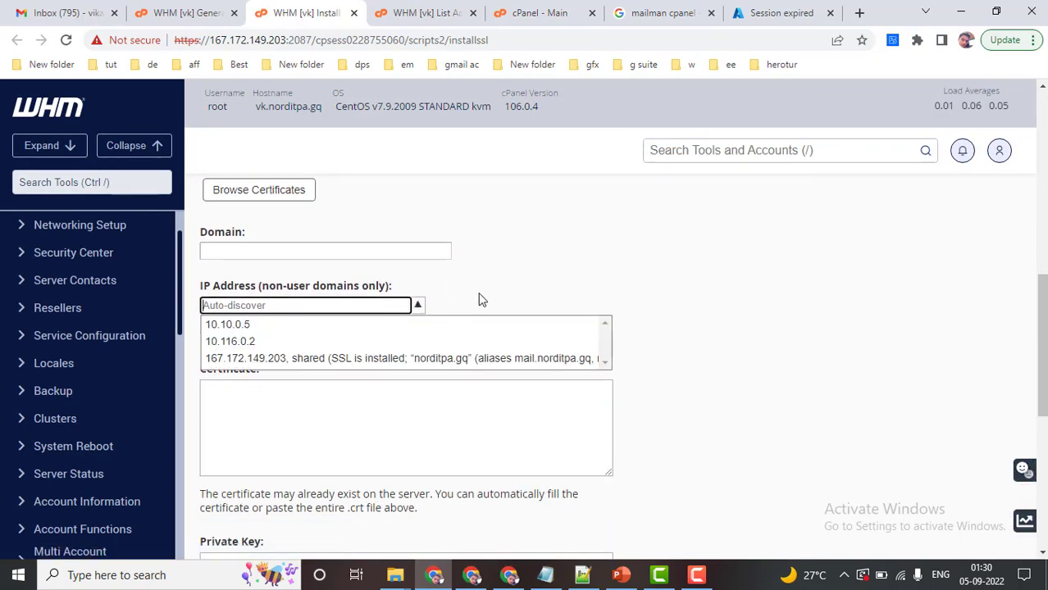
{"action": "left_click", "coordinate": [535, 259]}
{"action": "scroll", "coordinate": [510, 381], "scroll_direction": "down", "scroll_amount": 2}
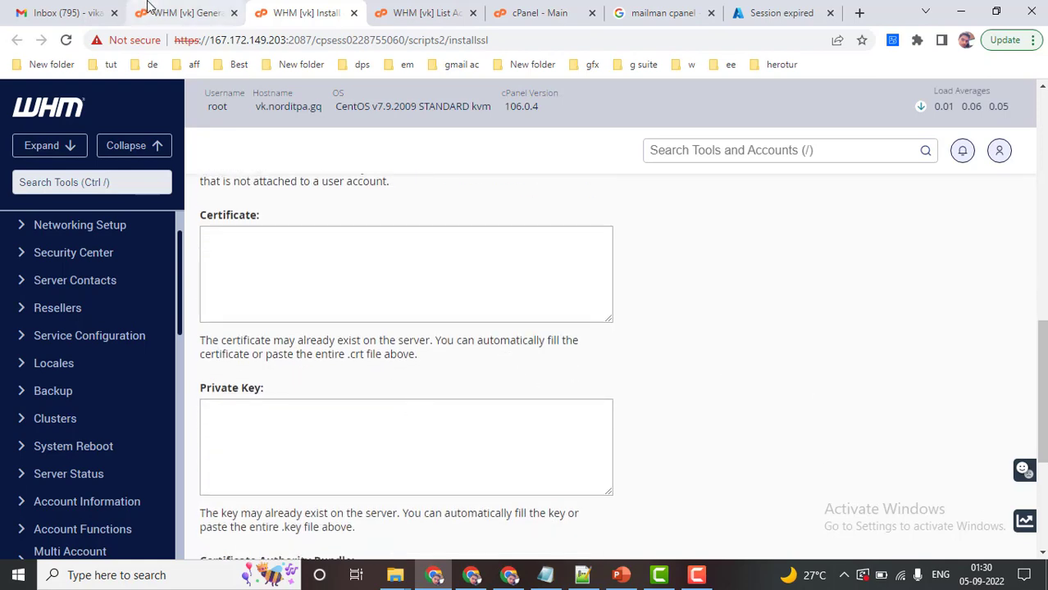
Step: Select the entire generated certificate text and locate the Certificate field on the installation page where it belongs
{"action": "left_click", "coordinate": [188, 10]}
{"action": "scroll", "coordinate": [705, 401], "scroll_direction": "down", "scroll_amount": 4}
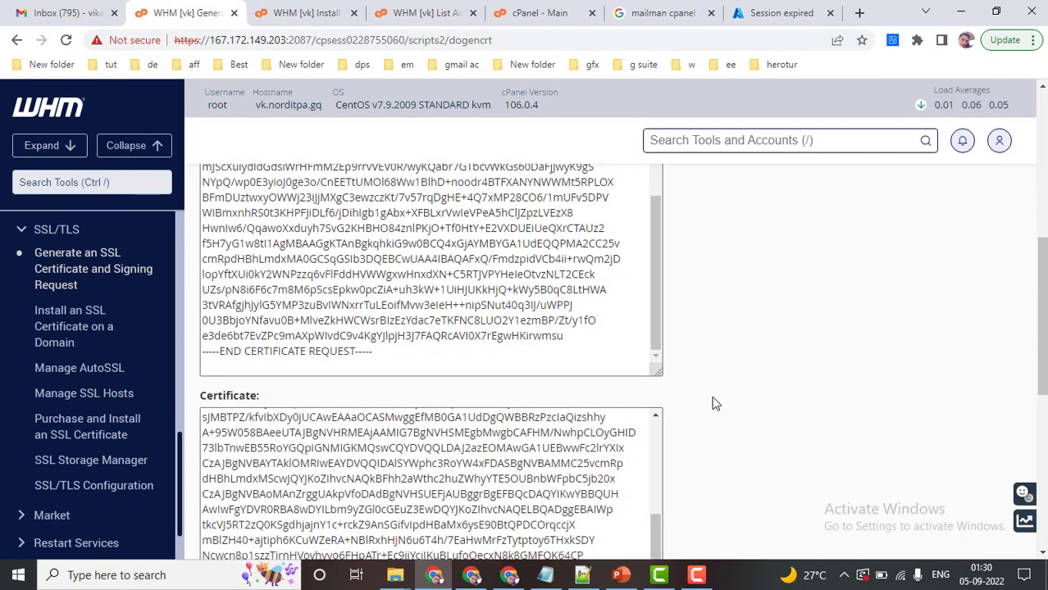
{"action": "double_click", "coordinate": [318, 339]}
{"action": "left_click", "coordinate": [372, 478]}
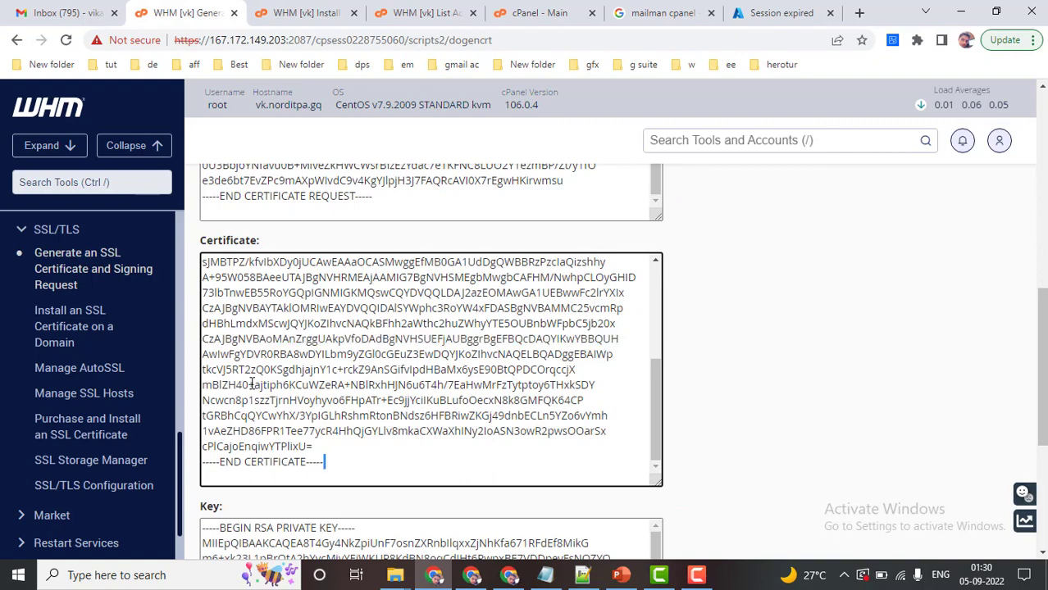
{"action": "key", "text": "ctrl+a"}
{"action": "left_click", "coordinate": [303, 13]}
{"action": "left_click", "coordinate": [404, 450]}
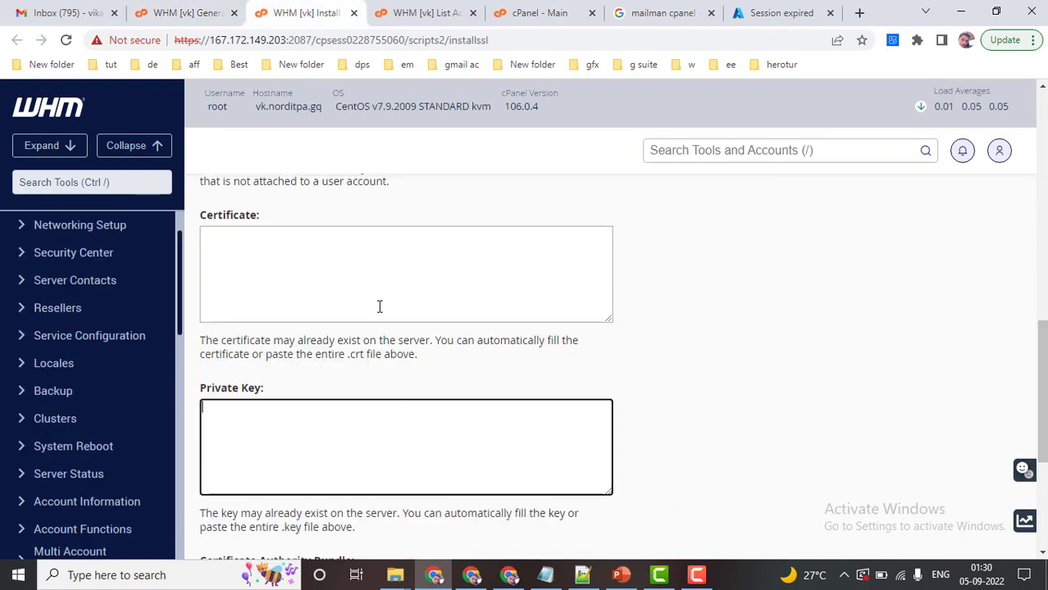
{"action": "left_click", "coordinate": [377, 284]}
Step: Highlight part of the generated private key and locate the Private Key field on the installation page
{"action": "left_click", "coordinate": [189, 13]}
{"action": "scroll", "coordinate": [690, 414], "scroll_direction": "down", "scroll_amount": 3}
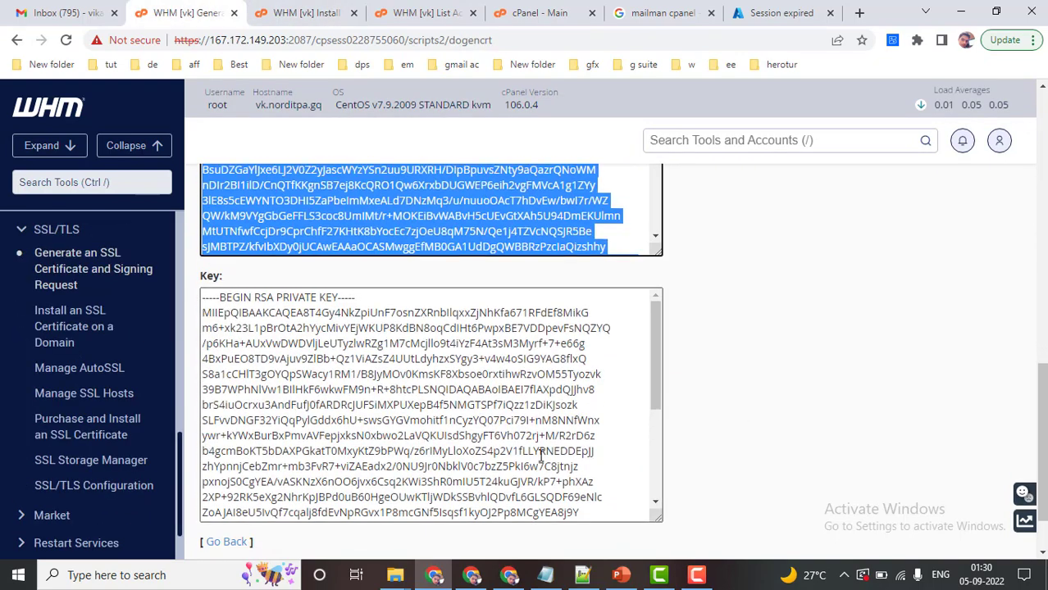
{"action": "left_click_drag", "start_coordinate": [540, 455], "coordinate": [205, 381]}
{"action": "left_click", "coordinate": [303, 12]}
{"action": "left_click", "coordinate": [387, 432]}
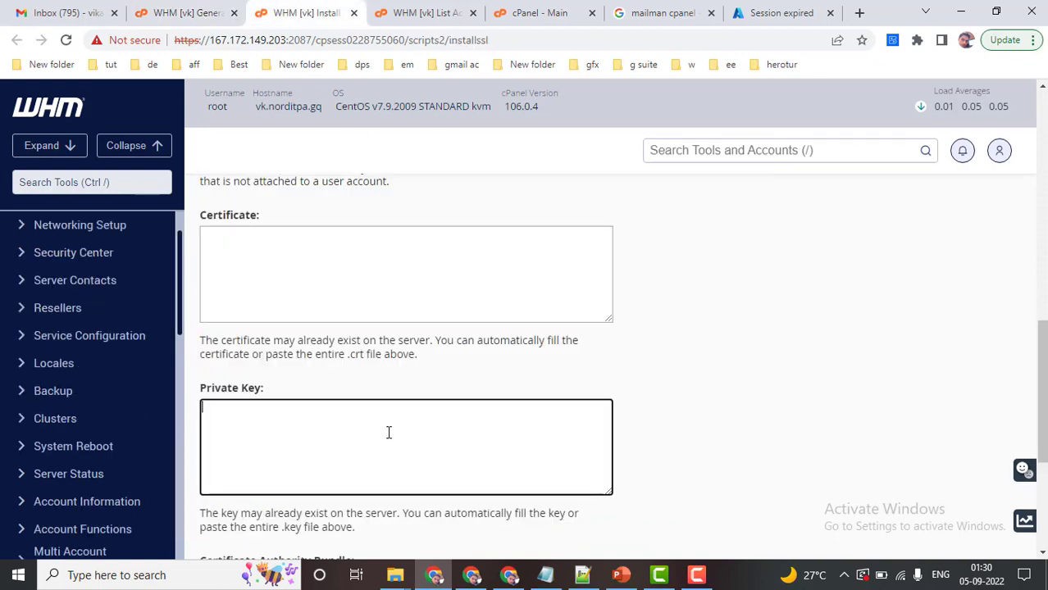
Step: Review the Certificate Authority Bundle field and Install option on the installation page, and return to the generated certificate results
{"action": "scroll", "coordinate": [439, 443], "scroll_direction": "down", "scroll_amount": 3}
{"action": "scroll", "coordinate": [638, 404], "scroll_direction": "up", "scroll_amount": 1}
{"action": "scroll", "coordinate": [389, 420], "scroll_direction": "down", "scroll_amount": 2}
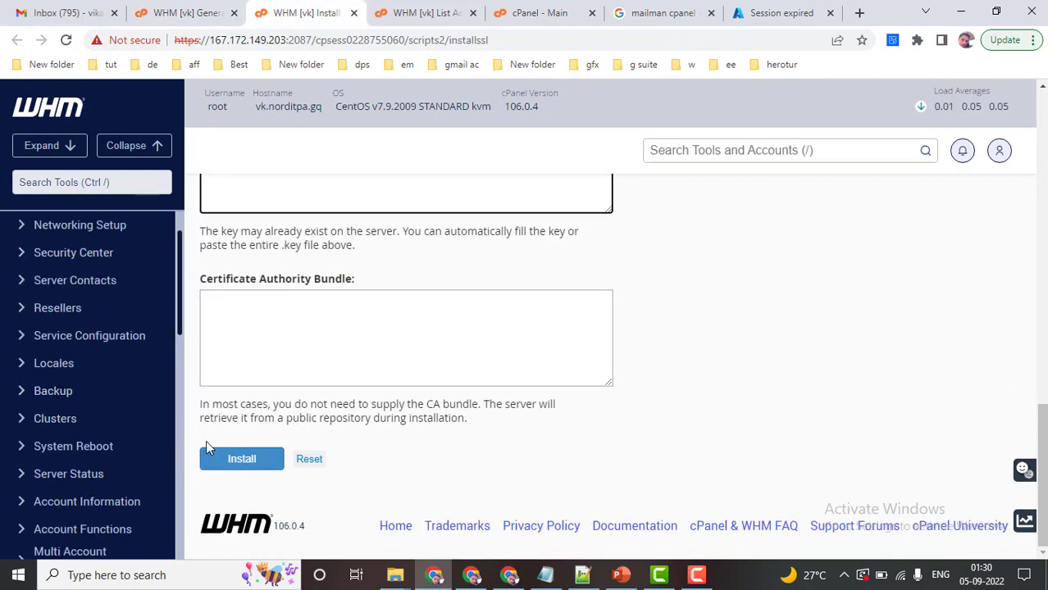
{"action": "scroll", "coordinate": [389, 374], "scroll_direction": "up", "scroll_amount": 7}
{"action": "scroll", "coordinate": [536, 483], "scroll_direction": "down", "scroll_amount": 3}
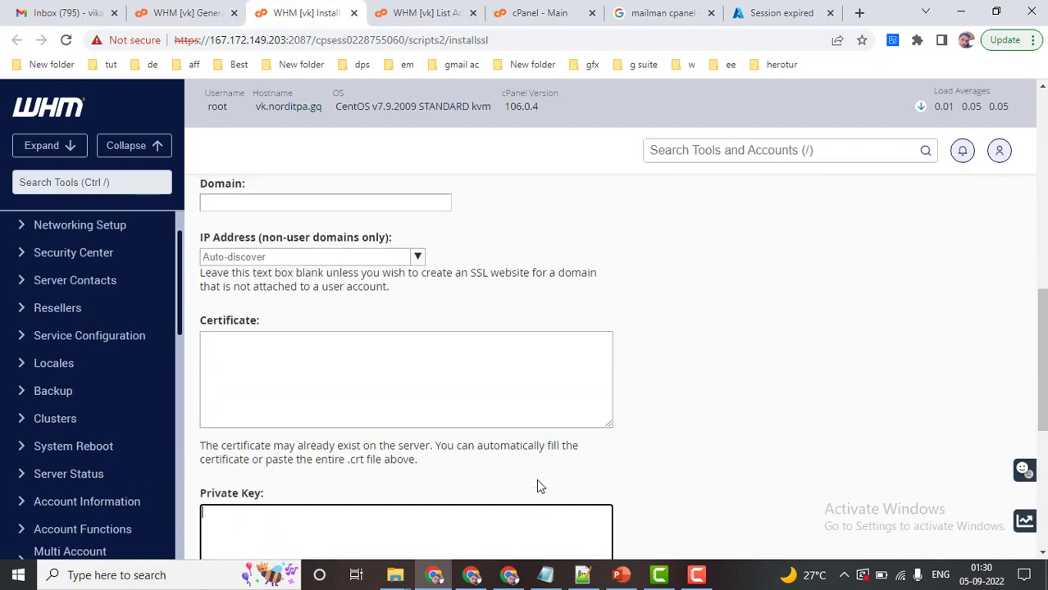
{"action": "scroll", "coordinate": [556, 477], "scroll_direction": "down", "scroll_amount": 5}
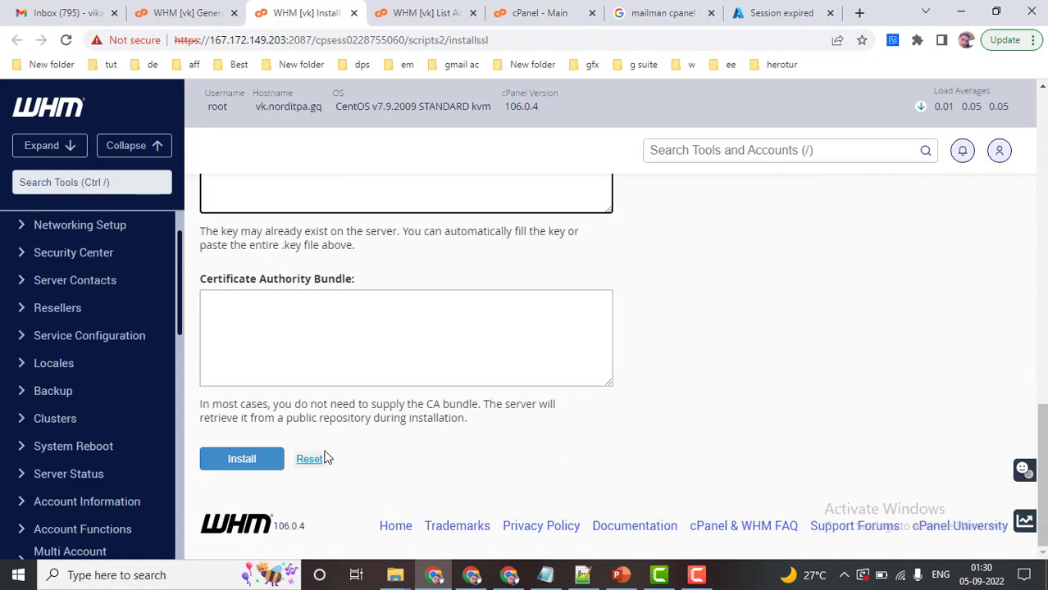
{"action": "left_click", "coordinate": [187, 12]}
{"action": "scroll", "coordinate": [815, 455], "scroll_direction": "down", "scroll_amount": 2}
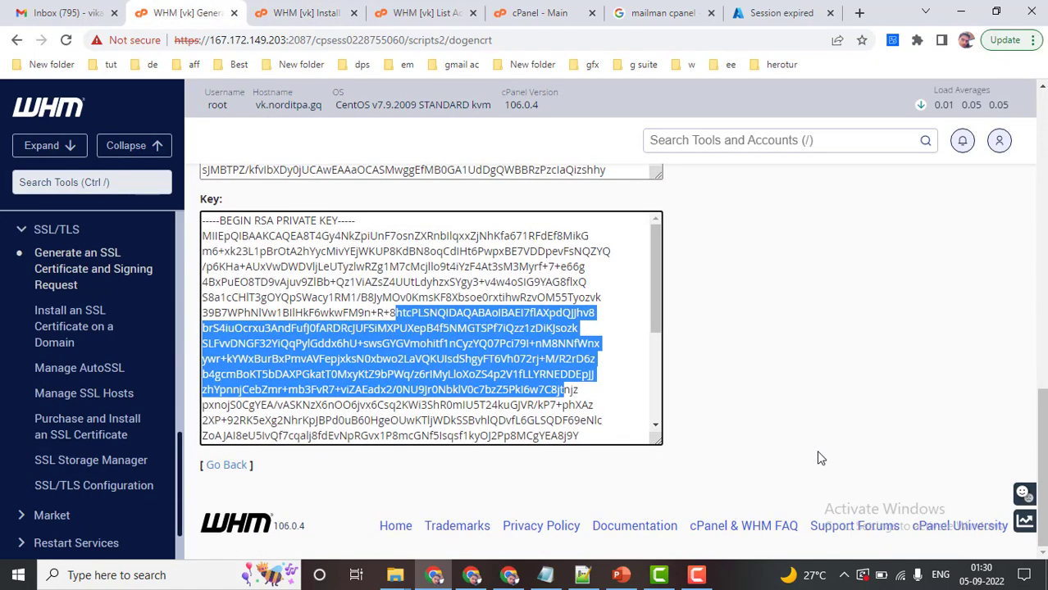
{"action": "scroll", "coordinate": [818, 459], "scroll_direction": "up", "scroll_amount": 4}
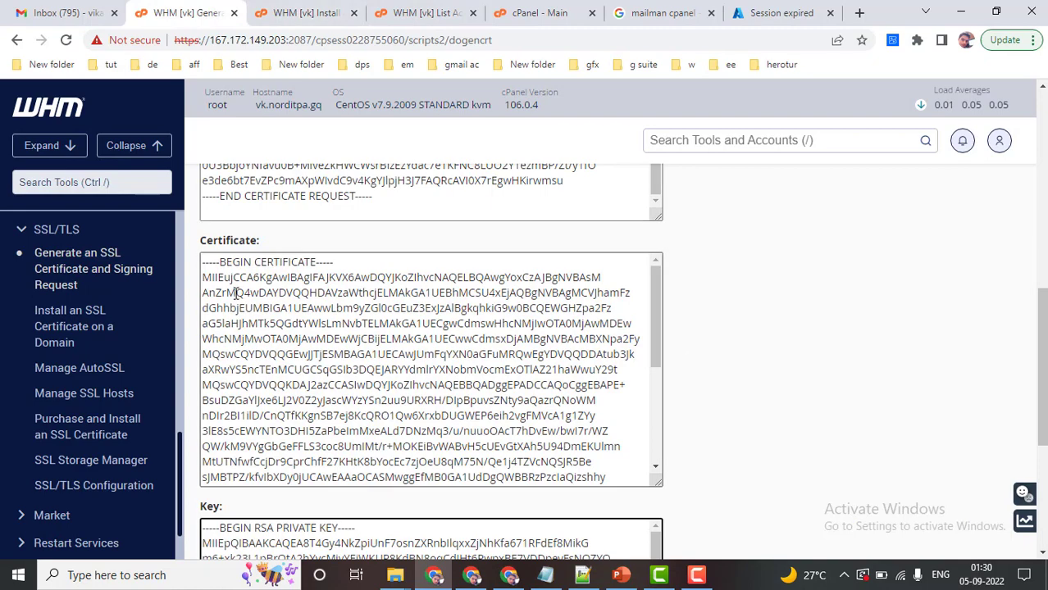
{"action": "scroll", "coordinate": [749, 329], "scroll_direction": "up", "scroll_amount": 10}
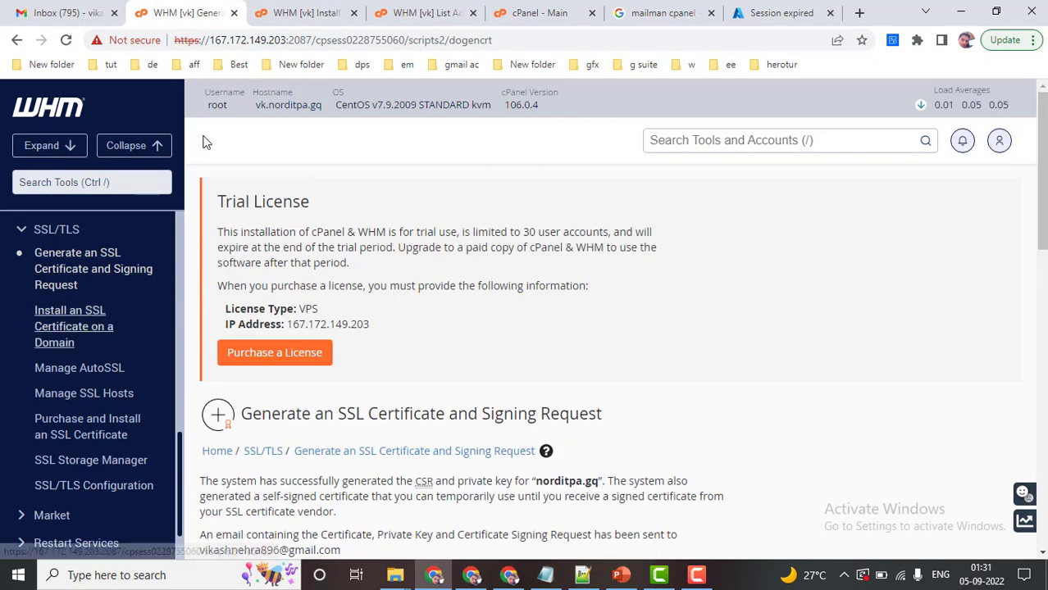
Step: Compare the installation page's Domain, IP Address and Certificate fields with the generated signing request and certificate
{"action": "left_click", "coordinate": [288, 6]}
{"action": "scroll", "coordinate": [611, 435], "scroll_direction": "up", "scroll_amount": 8}
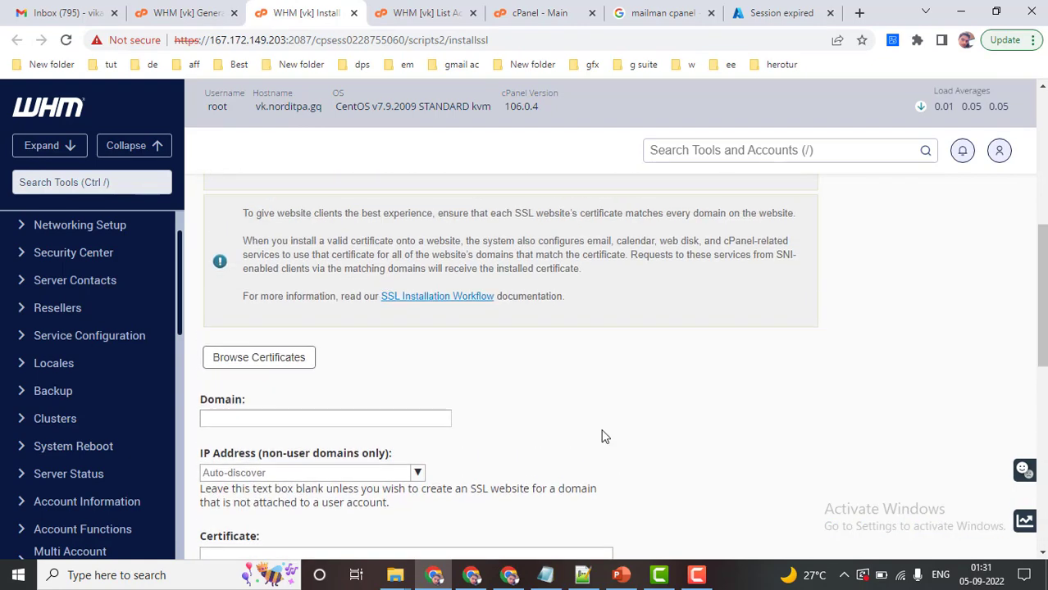
{"action": "scroll", "coordinate": [491, 443], "scroll_direction": "down", "scroll_amount": 1}
{"action": "scroll", "coordinate": [378, 450], "scroll_direction": "down", "scroll_amount": 3}
{"action": "left_click", "coordinate": [209, 10]}
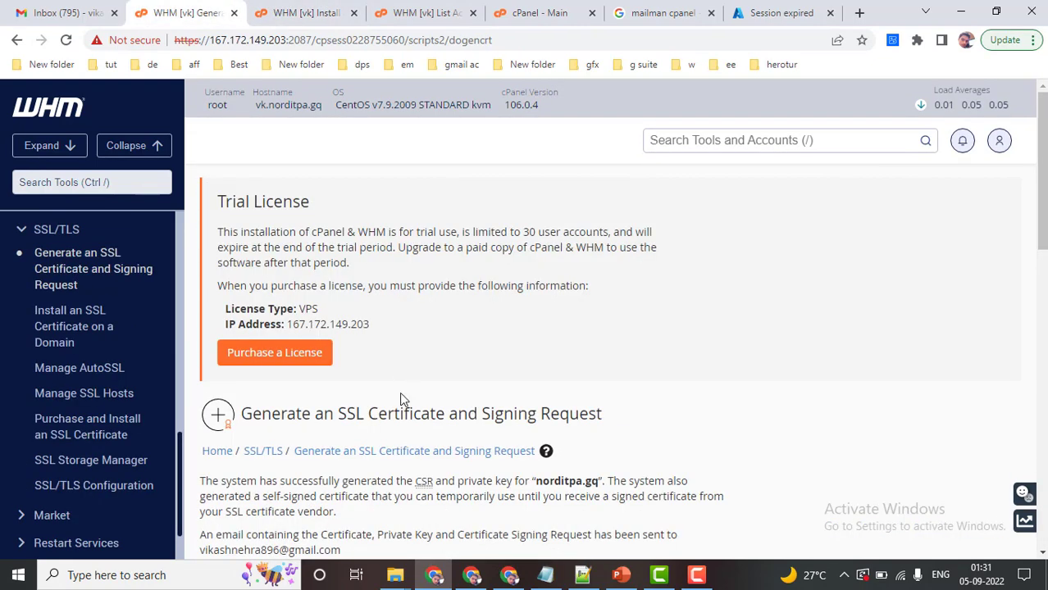
{"action": "scroll", "coordinate": [393, 443], "scroll_direction": "down", "scroll_amount": 10}
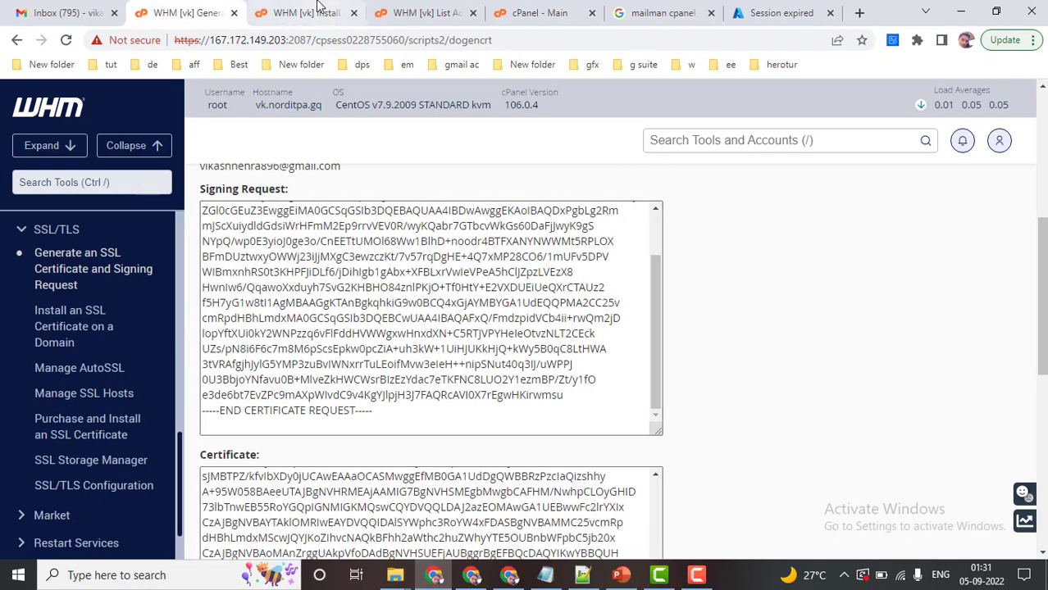
{"action": "left_click", "coordinate": [309, 10]}
{"action": "scroll", "coordinate": [579, 433], "scroll_direction": "up", "scroll_amount": 4}
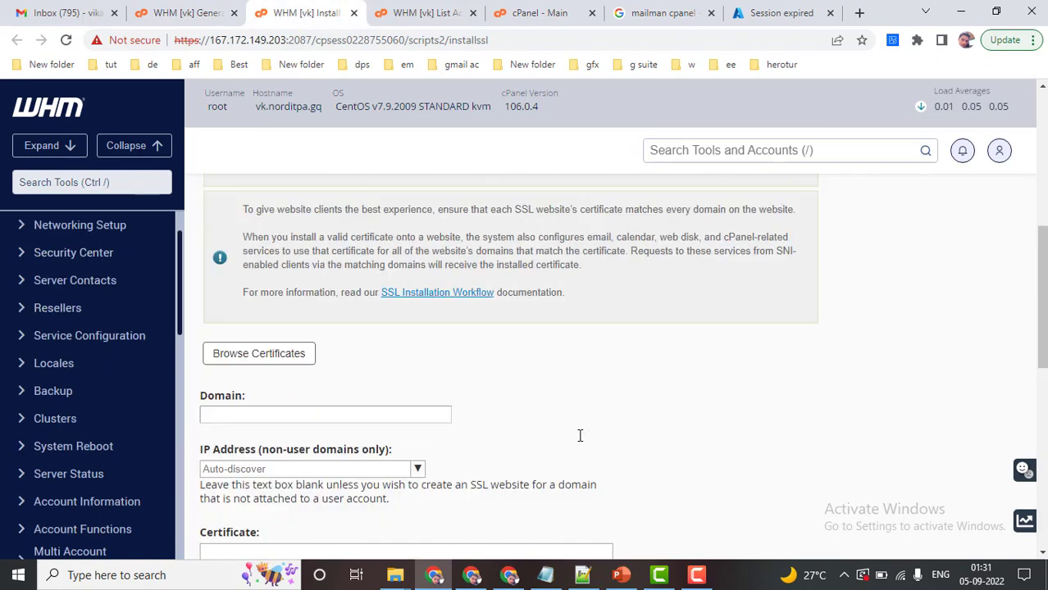
Step: Set the installation's IP address to the shared address 167.172.149.203 and check its entry in the address list
{"action": "scroll", "coordinate": [578, 441], "scroll_direction": "down", "scroll_amount": 2}
{"action": "left_click", "coordinate": [316, 266]}
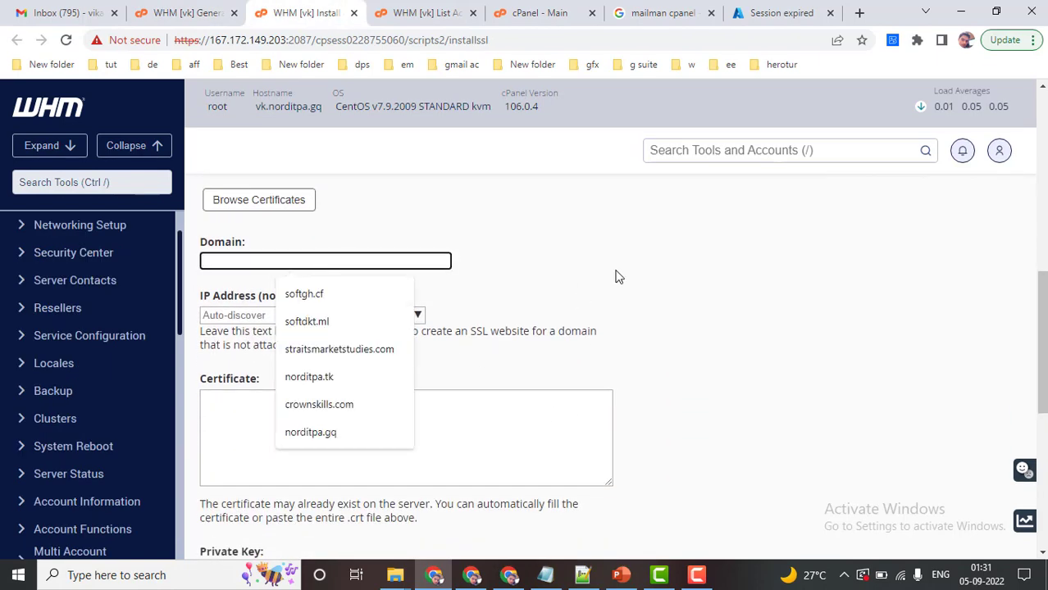
{"action": "left_click", "coordinate": [455, 312]}
{"action": "left_click", "coordinate": [260, 316]}
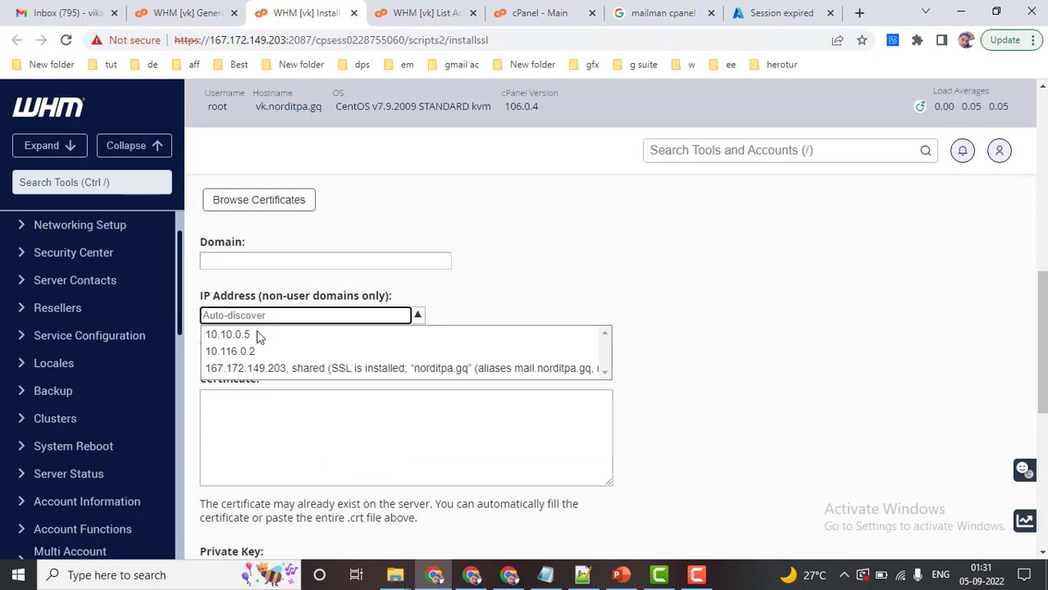
{"action": "left_click", "coordinate": [259, 368]}
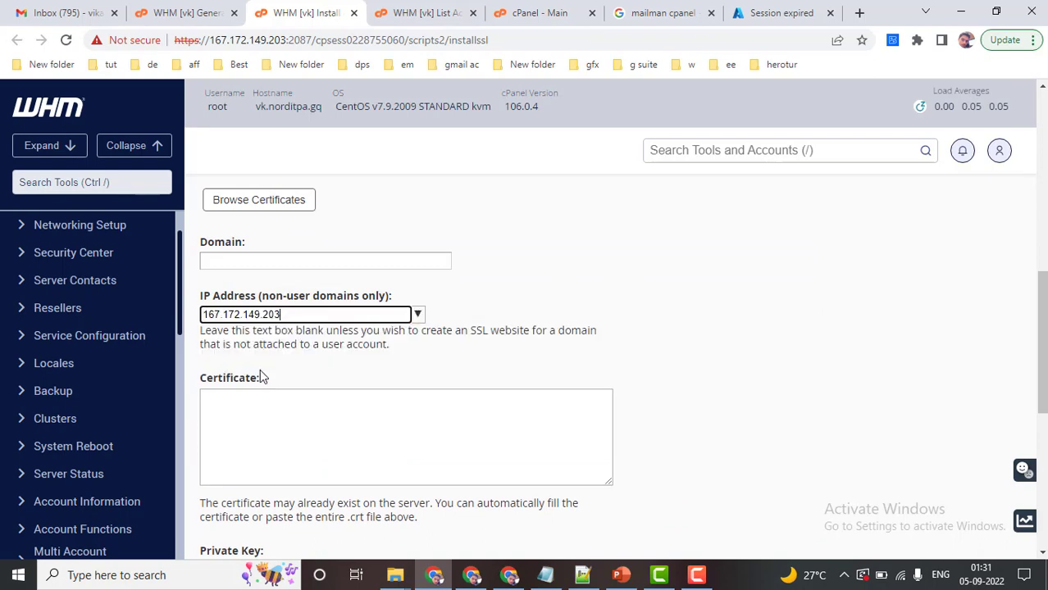
{"action": "left_click", "coordinate": [484, 354]}
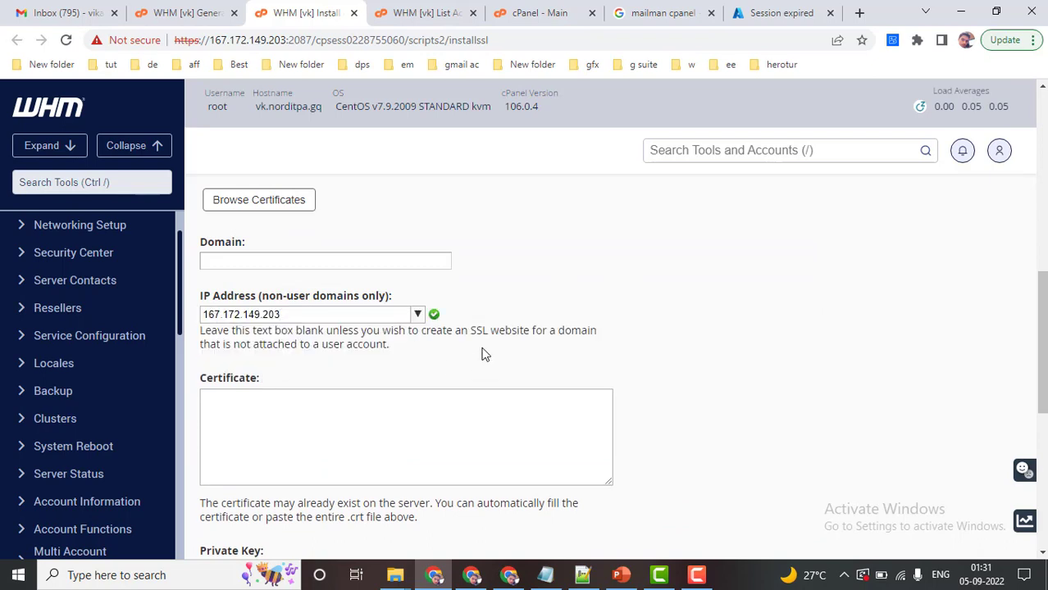
{"action": "left_click", "coordinate": [418, 316]}
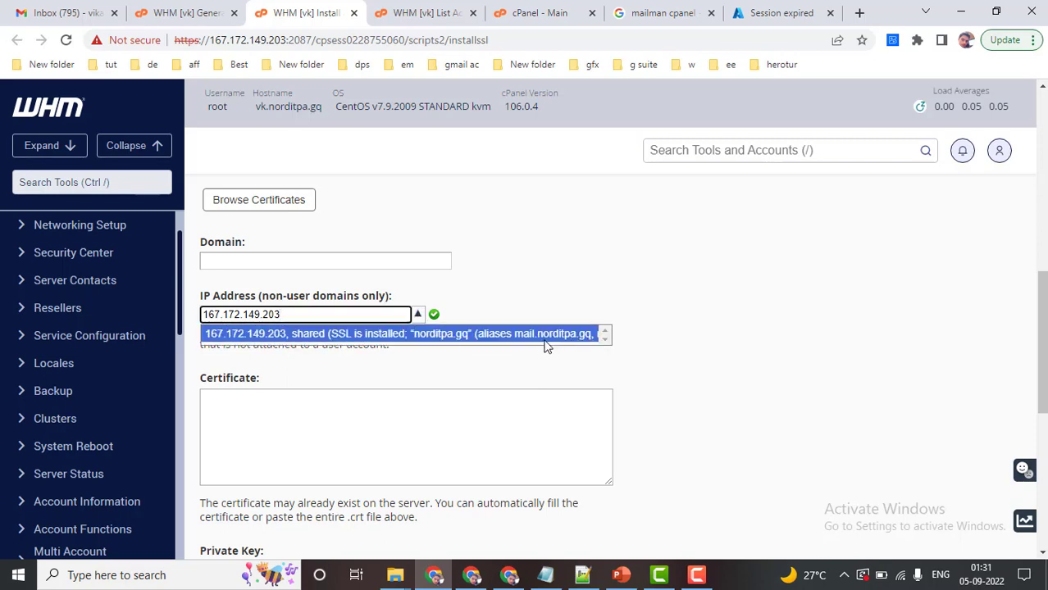
{"action": "left_click", "coordinate": [612, 273]}
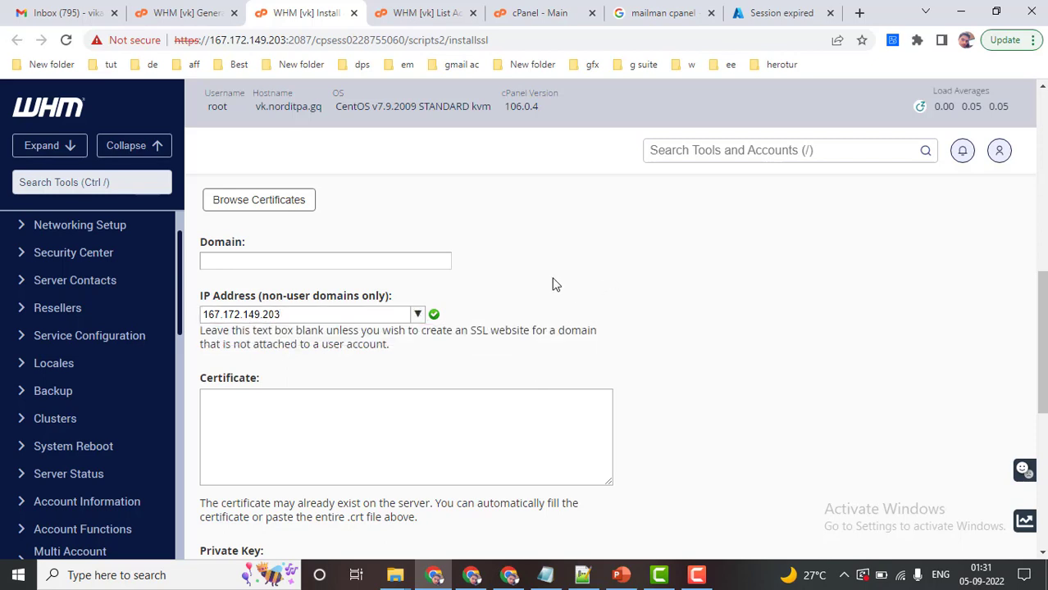
Step: Set the domain to norditpa.gq and autofill the remaining installation fields by domain
{"action": "left_click", "coordinate": [245, 258]}
{"action": "left_click", "coordinate": [597, 270]}
{"action": "left_click", "coordinate": [302, 258]}
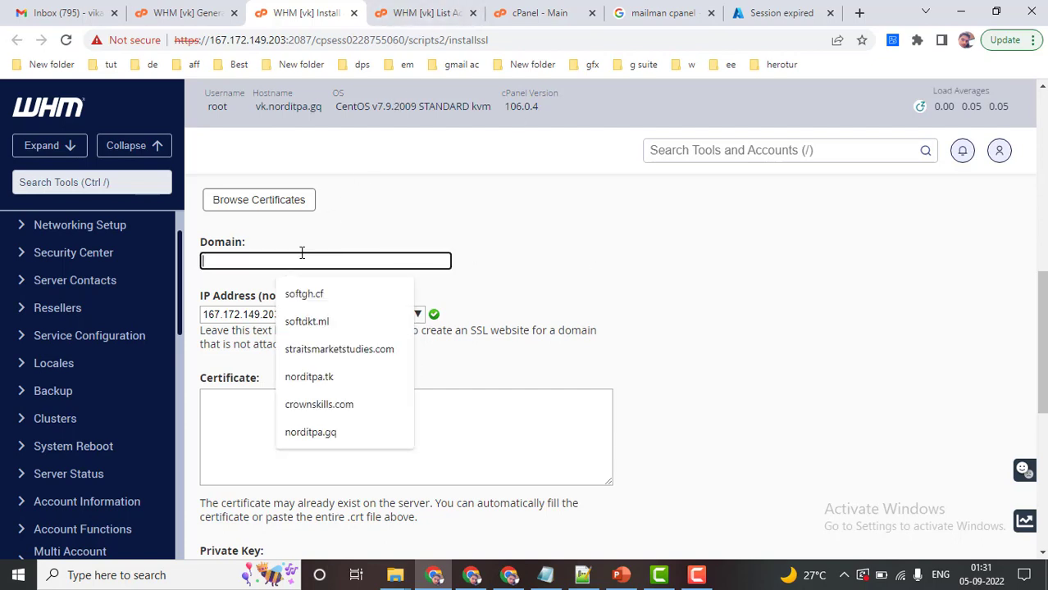
{"action": "left_click", "coordinate": [310, 432]}
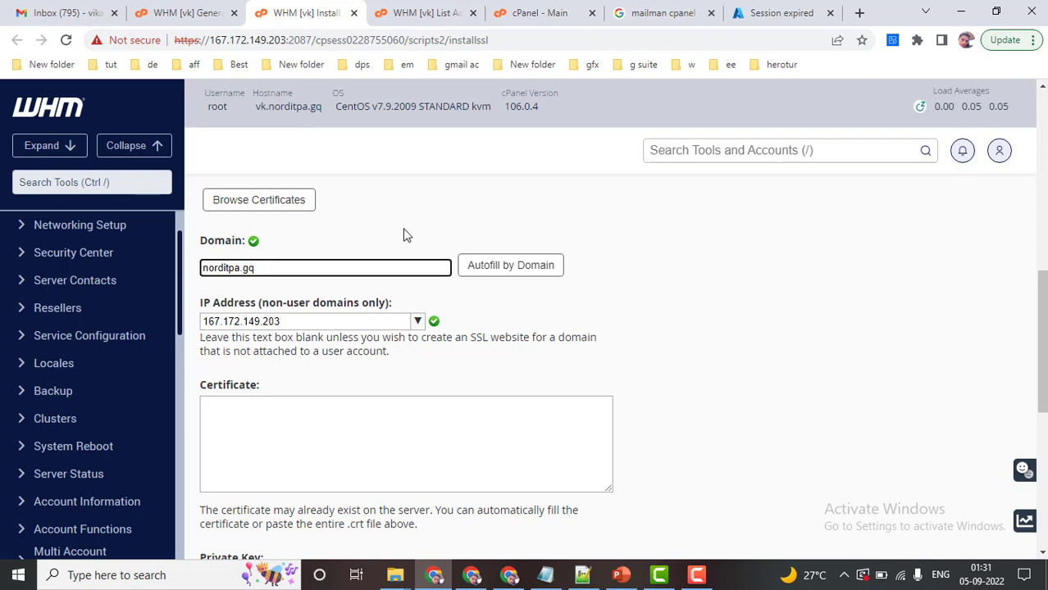
{"action": "left_click", "coordinate": [510, 267]}
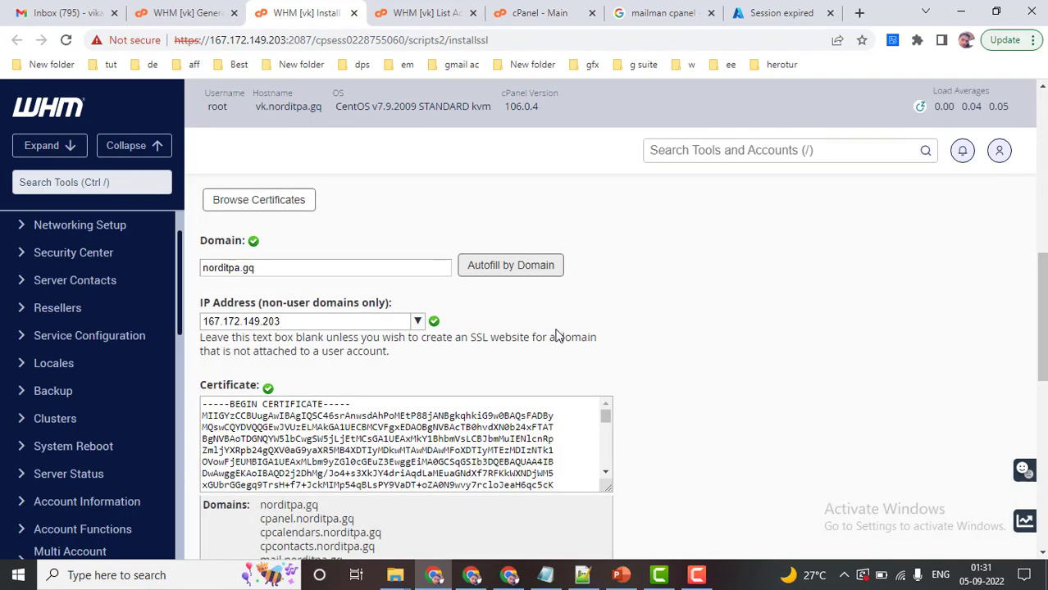
Step: Examine the autofilled certificate with its domains, issuer and expiration, the private key, and the Certificate Authority Bundle
{"action": "scroll", "coordinate": [616, 336], "scroll_direction": "down", "scroll_amount": 1}
{"action": "scroll", "coordinate": [619, 336], "scroll_direction": "down", "scroll_amount": 1}
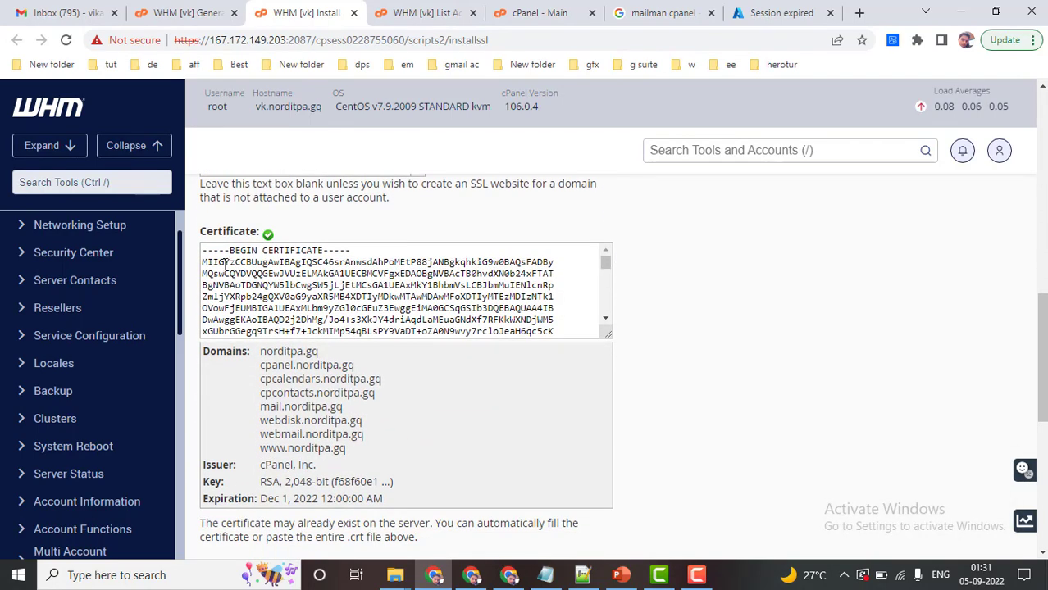
{"action": "scroll", "coordinate": [308, 275], "scroll_direction": "down", "scroll_amount": 3}
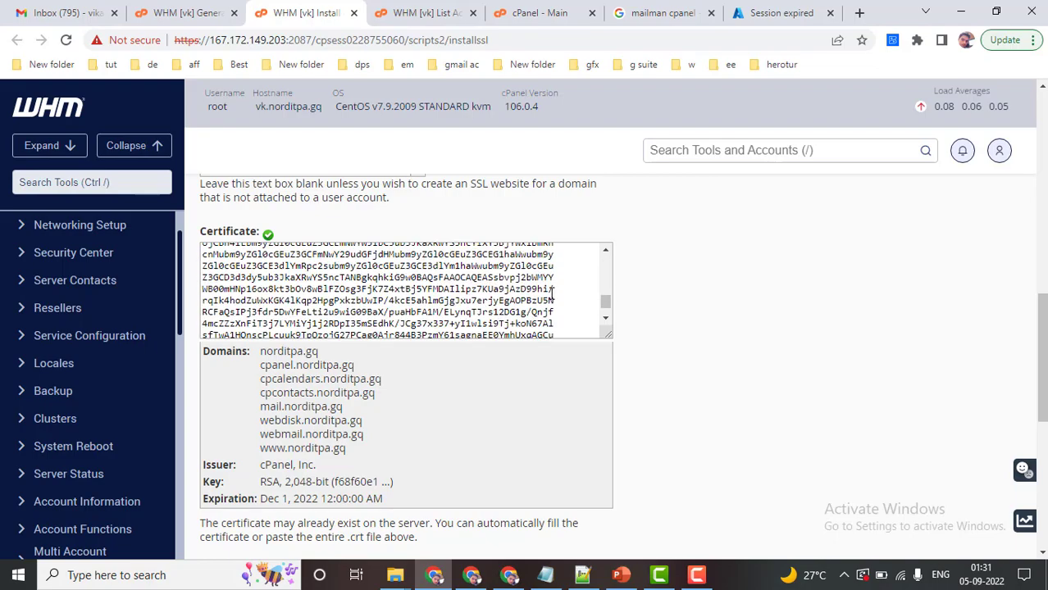
{"action": "scroll", "coordinate": [672, 310], "scroll_direction": "down", "scroll_amount": 4}
{"action": "scroll", "coordinate": [659, 307], "scroll_direction": "down", "scroll_amount": 3}
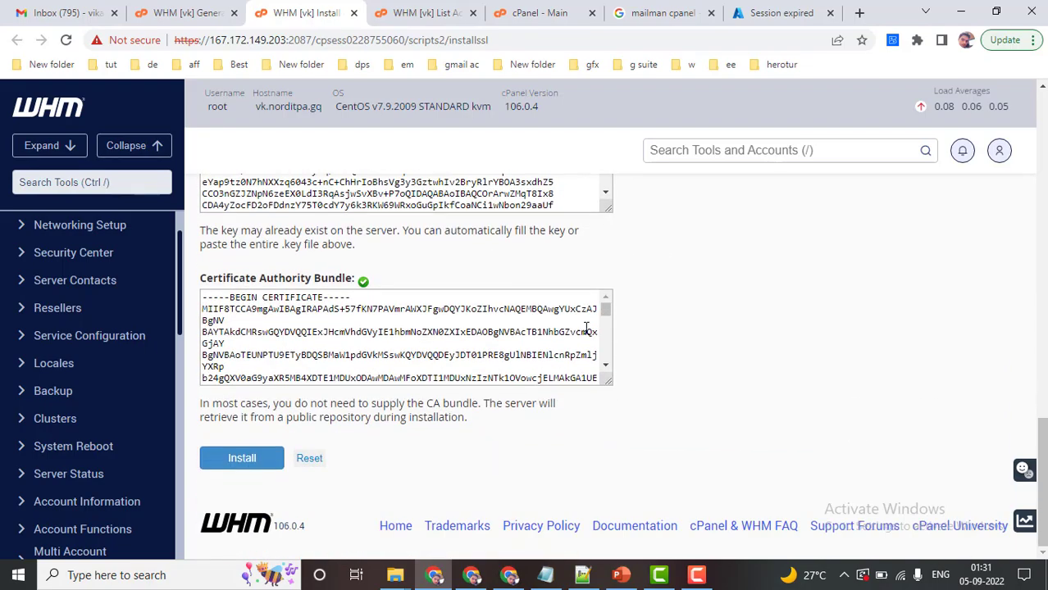
{"action": "scroll", "coordinate": [424, 395], "scroll_direction": "up", "scroll_amount": 5}
{"action": "scroll", "coordinate": [425, 395], "scroll_direction": "up", "scroll_amount": 3}
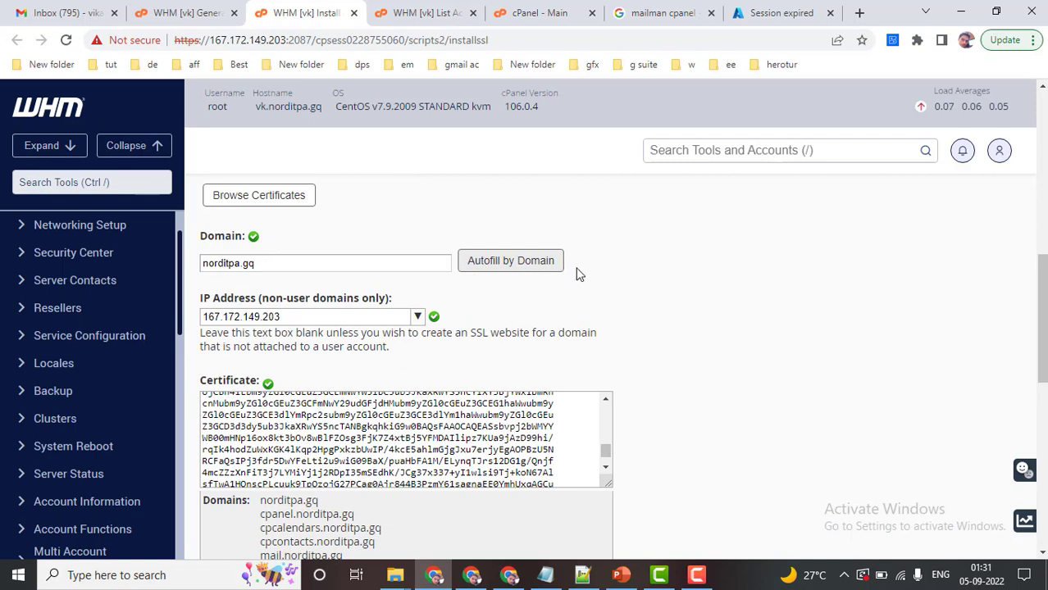
{"action": "scroll", "coordinate": [631, 354], "scroll_direction": "down", "scroll_amount": 3}
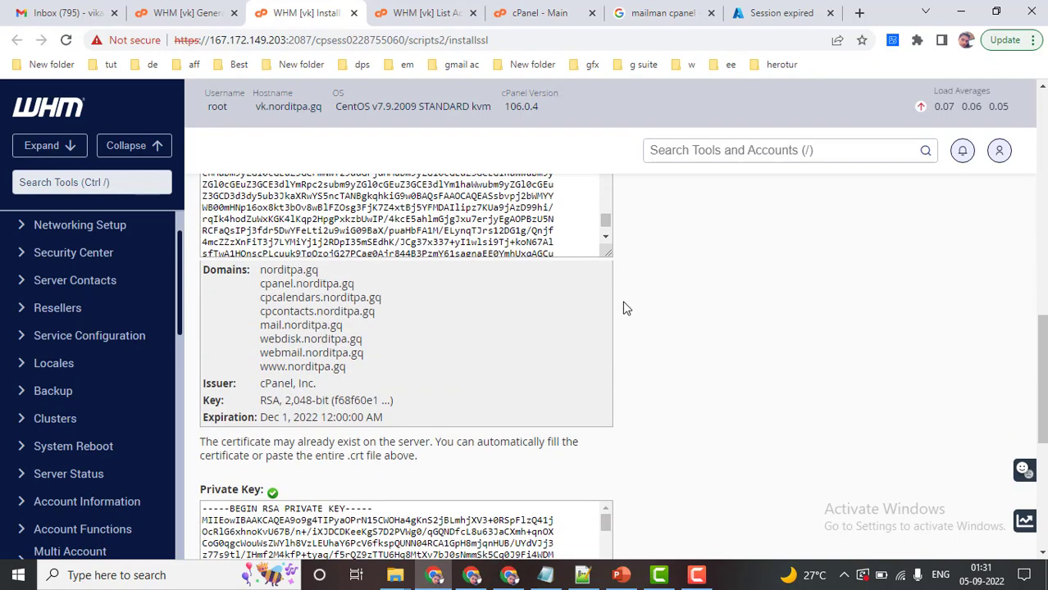
{"action": "scroll", "coordinate": [640, 313], "scroll_direction": "down", "scroll_amount": 4}
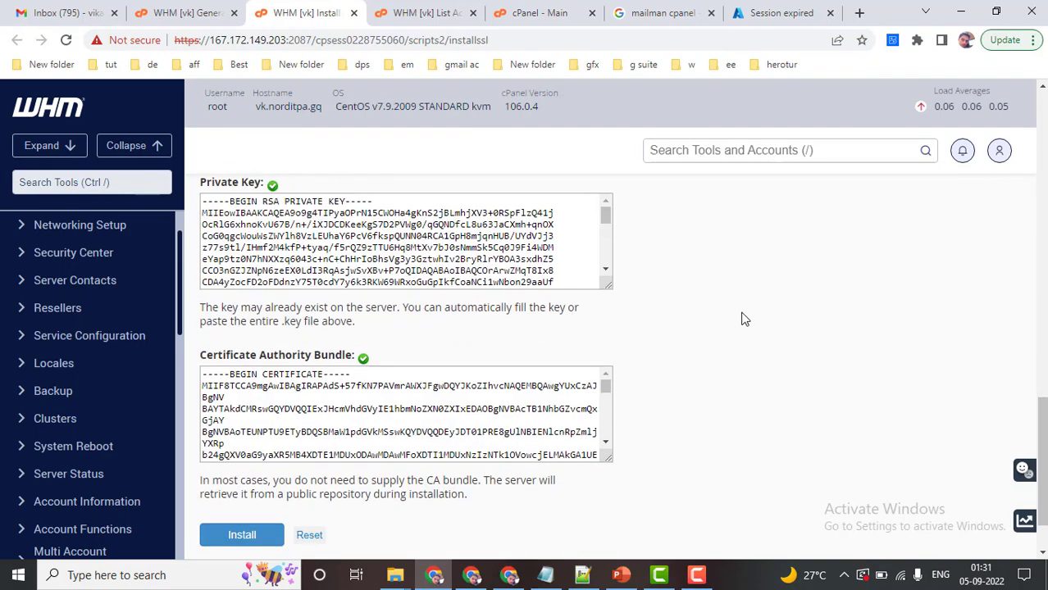
{"action": "scroll", "coordinate": [584, 336], "scroll_direction": "up", "scroll_amount": 1}
{"action": "scroll", "coordinate": [585, 334], "scroll_direction": "down", "scroll_amount": 2}
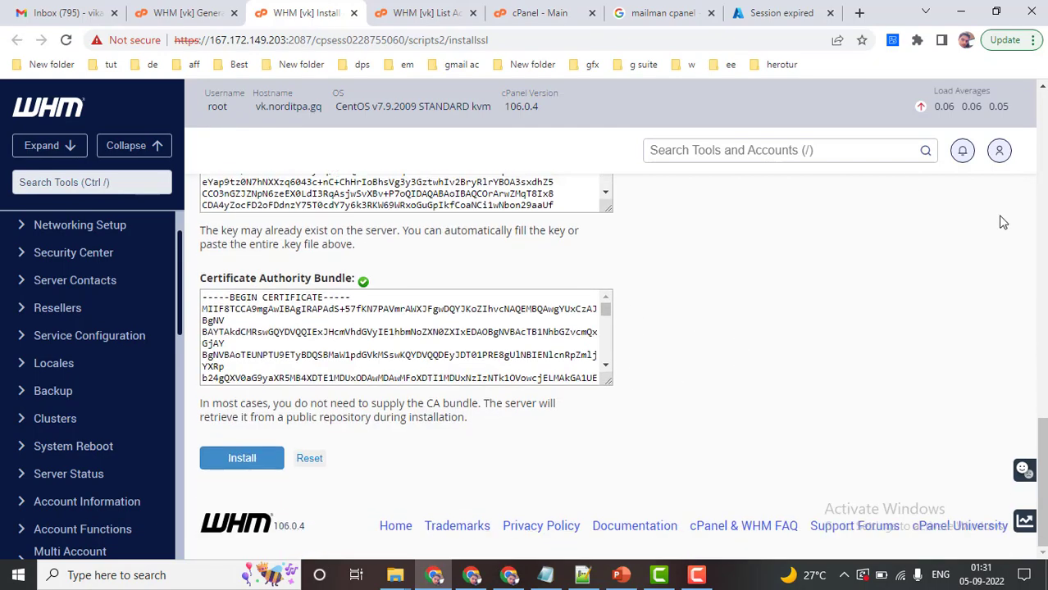
Step: Install the SSL certificate on norditpa.gq, then read through the installation result and dismiss it
{"action": "left_click", "coordinate": [236, 460]}
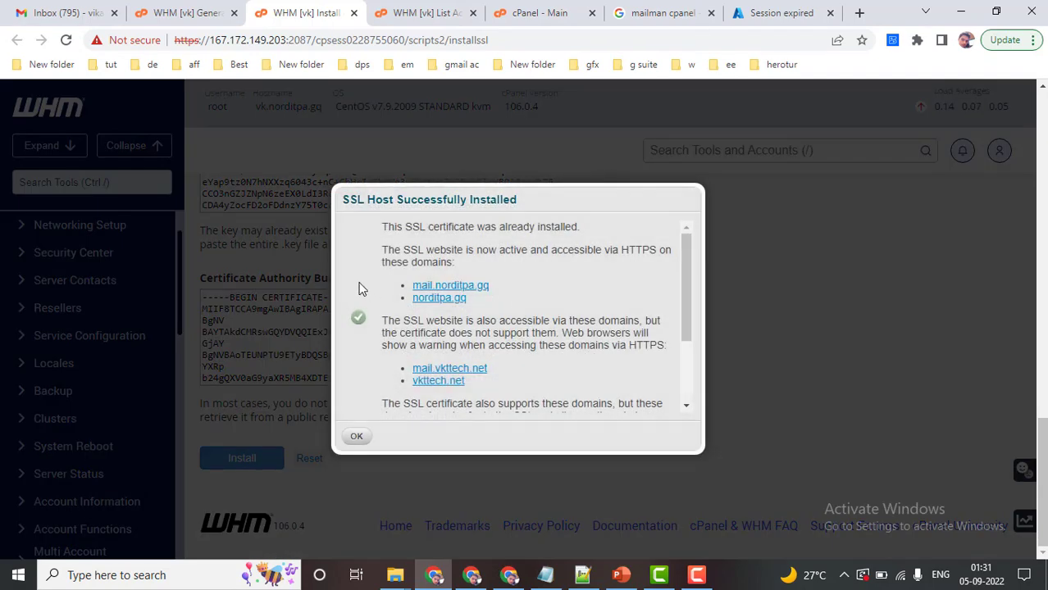
{"action": "left_click_drag", "start_coordinate": [381, 231], "coordinate": [612, 230]}
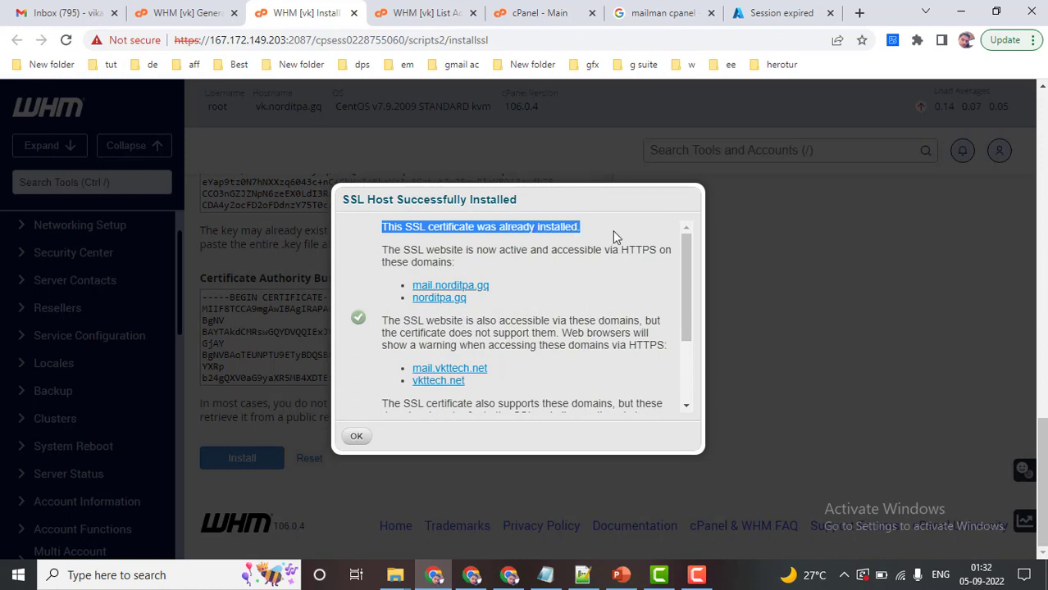
{"action": "left_click", "coordinate": [407, 228]}
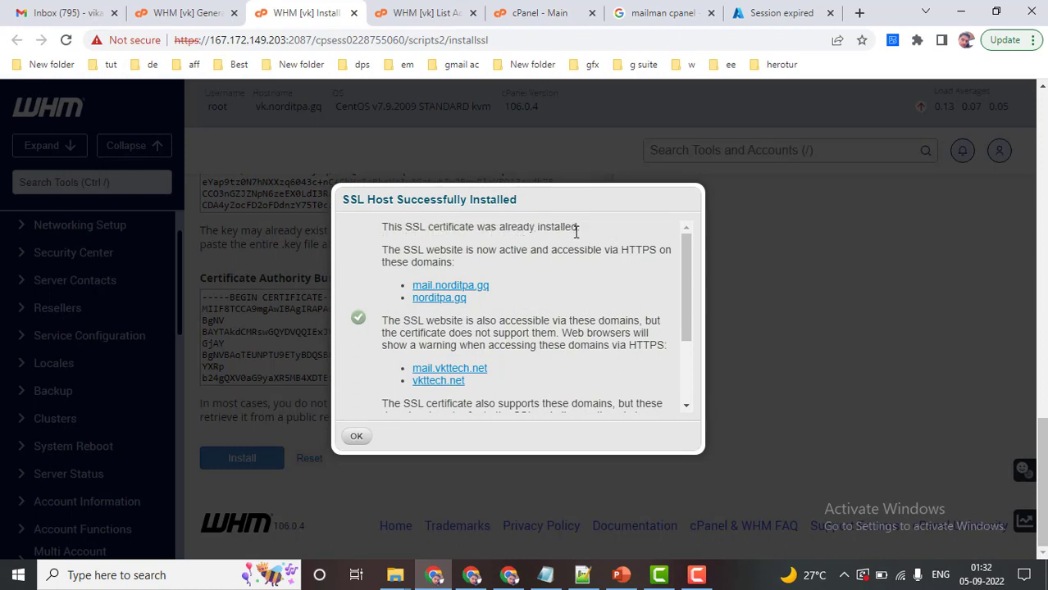
{"action": "scroll", "coordinate": [536, 270], "scroll_direction": "down", "scroll_amount": 3}
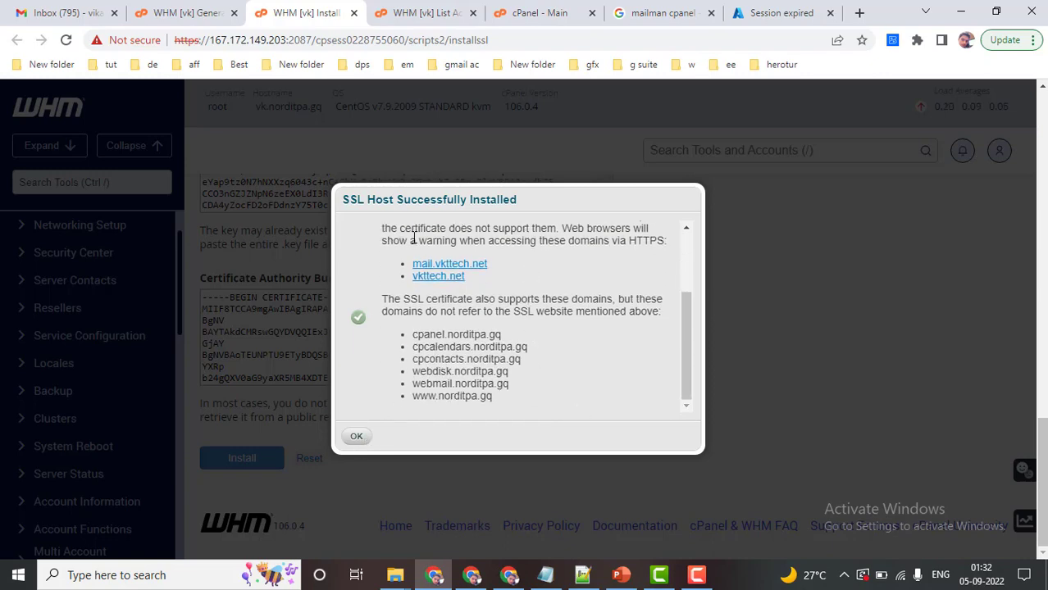
{"action": "left_click_drag", "start_coordinate": [399, 199], "coordinate": [507, 198]}
{"action": "left_click", "coordinate": [462, 435]}
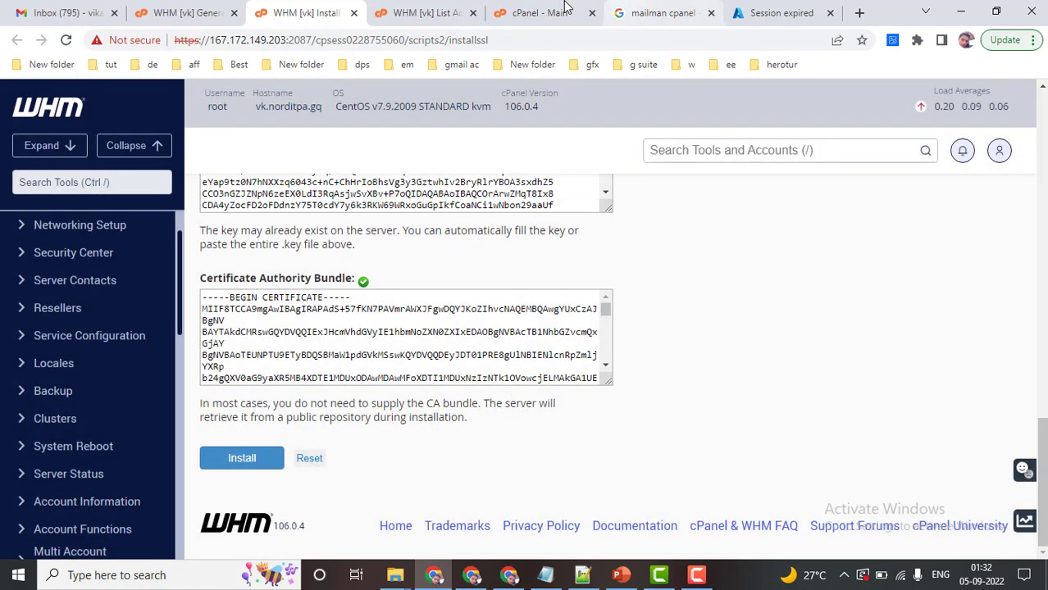
Step: Open the primary domain norditpa.gq from cPanel, check the site's connection security, and close the site
{"action": "left_click", "coordinate": [537, 12]}
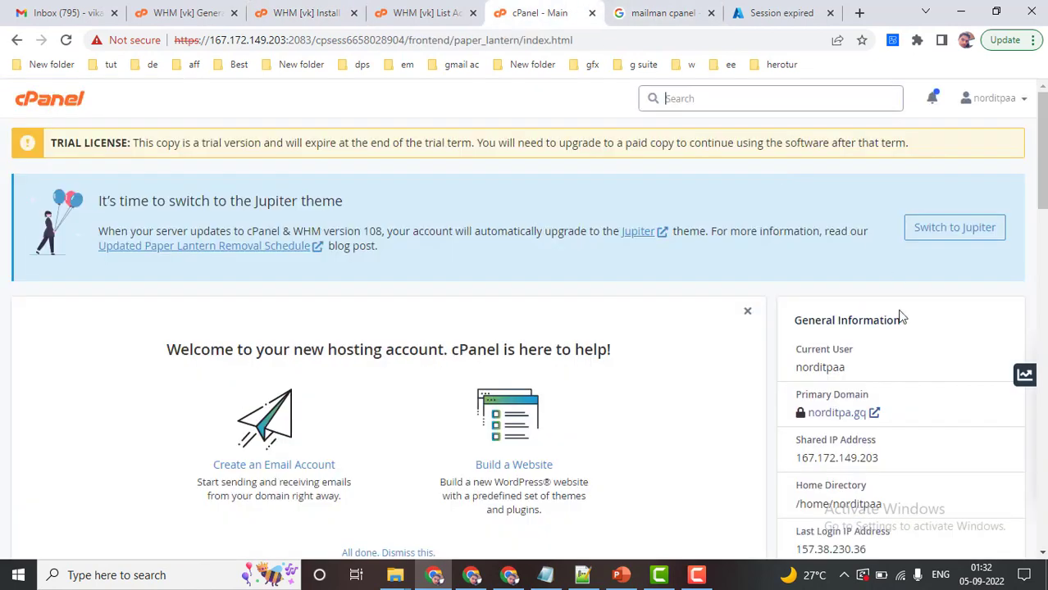
{"action": "left_click", "coordinate": [862, 419]}
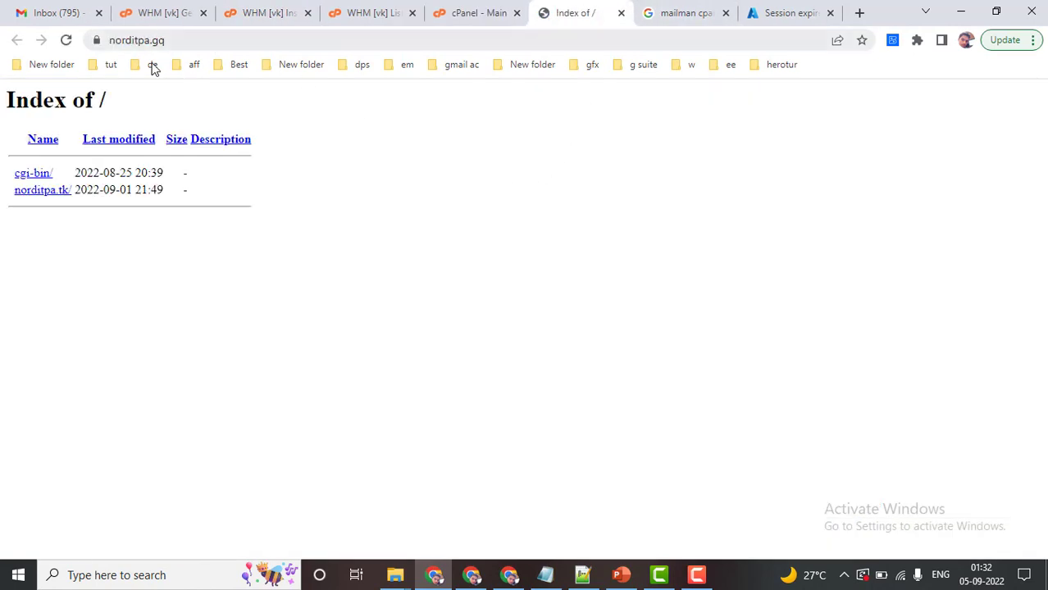
{"action": "left_click", "coordinate": [98, 40]}
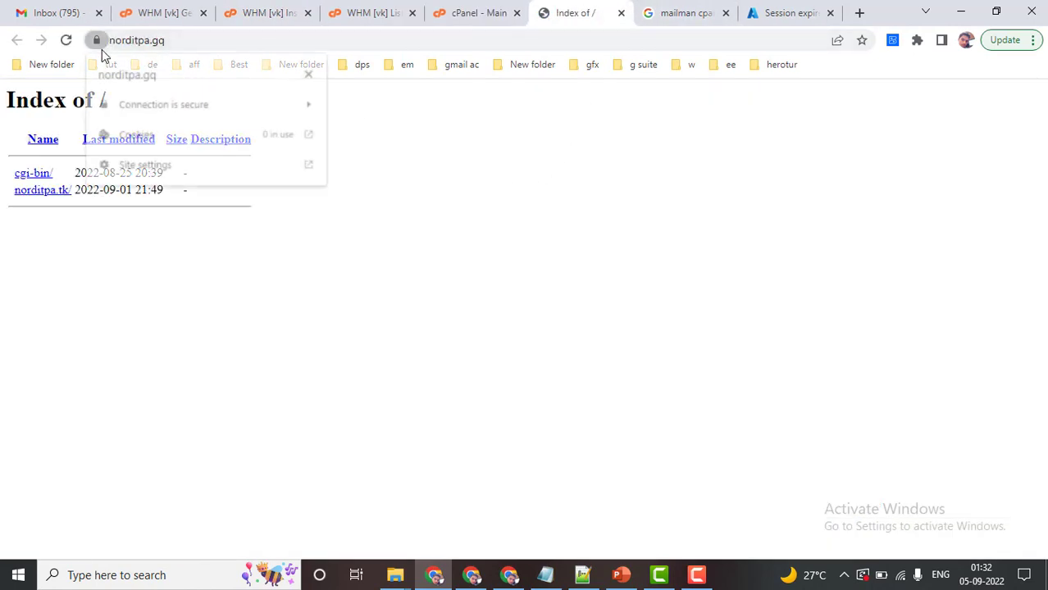
{"action": "left_click", "coordinate": [312, 76]}
{"action": "left_click", "coordinate": [494, 8]}
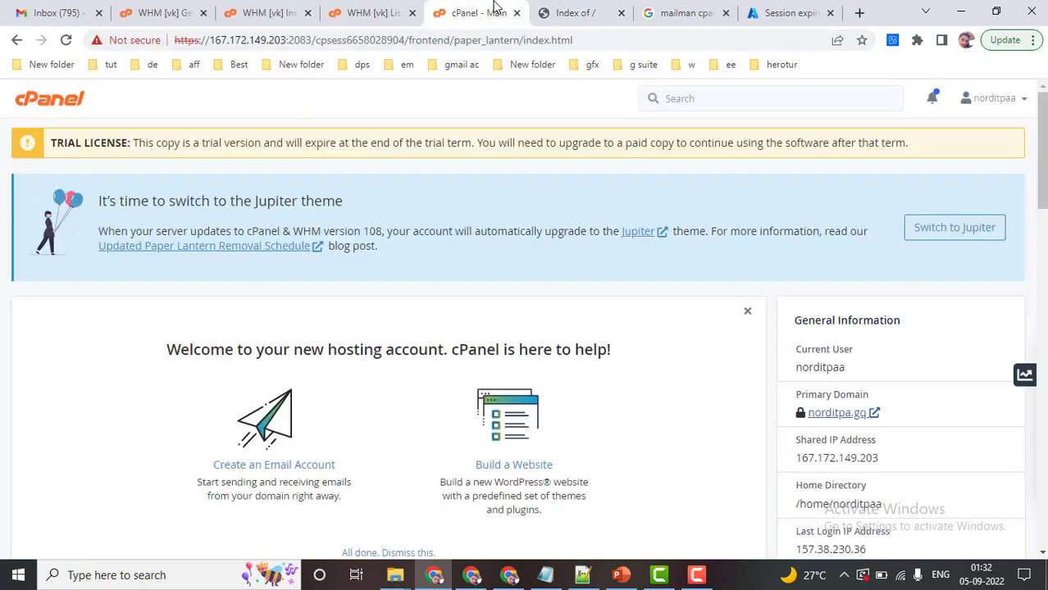
{"action": "scroll", "coordinate": [760, 332], "scroll_direction": "down", "scroll_amount": 2}
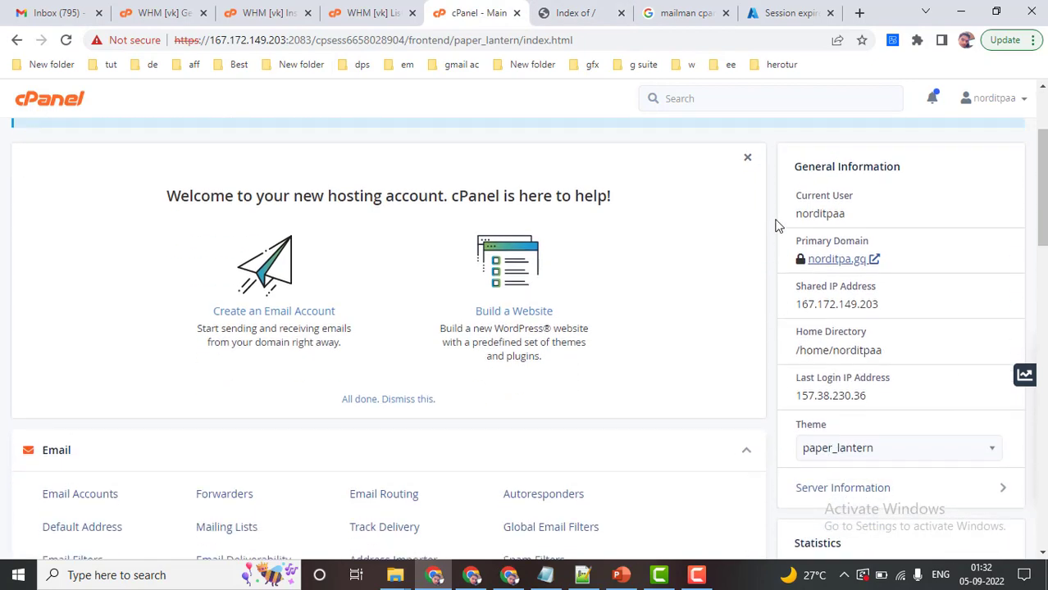
{"action": "left_click", "coordinate": [620, 13]}
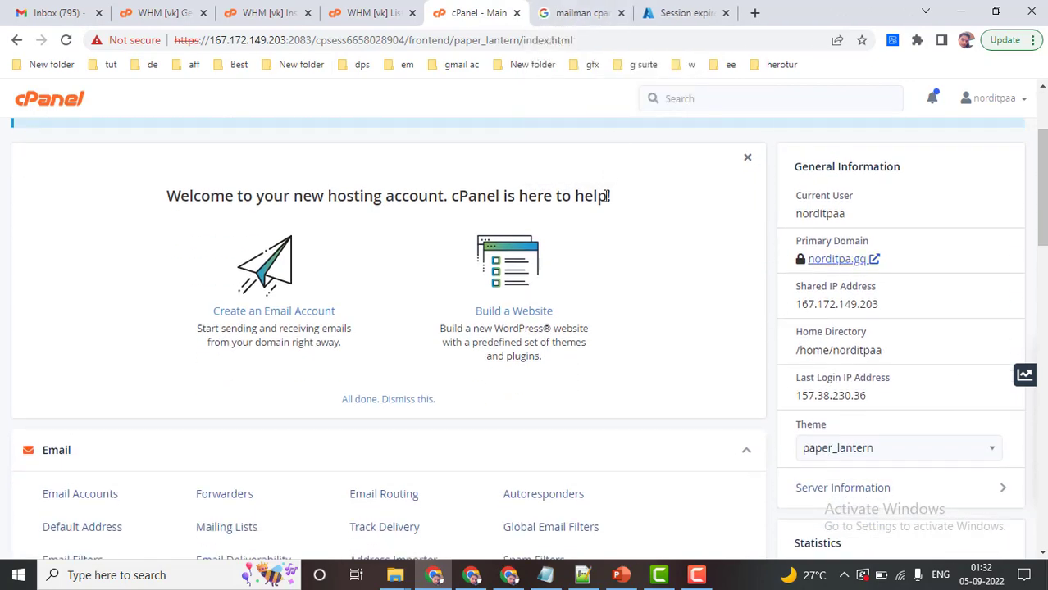
Step: Highlight the Install an SSL Certificate on a Domain entry beside the generated results and close the separate installation page
{"action": "left_click", "coordinate": [187, 12]}
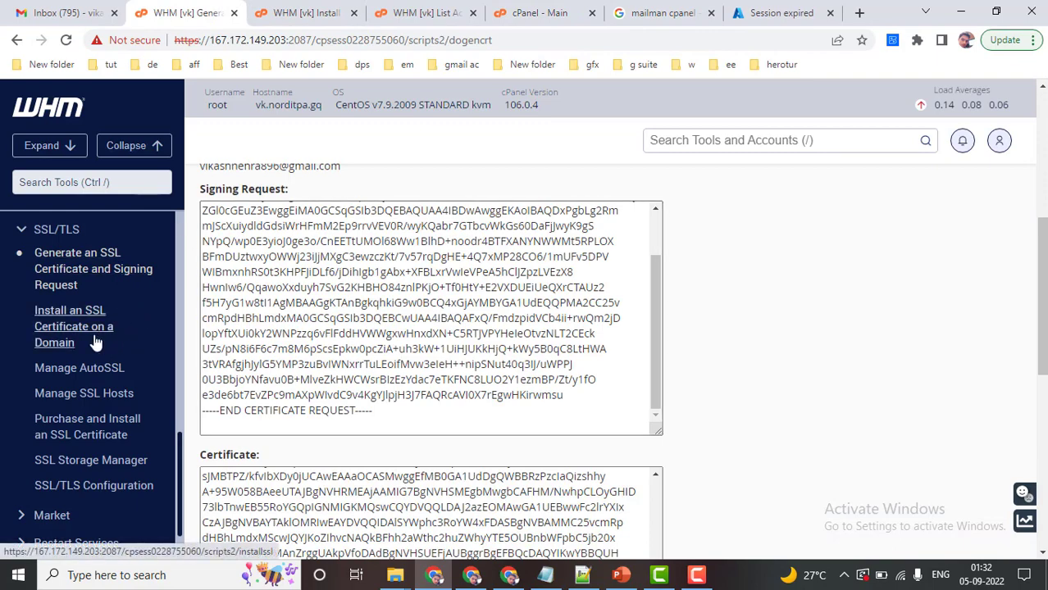
{"action": "left_click_drag", "start_coordinate": [28, 309], "coordinate": [112, 344]}
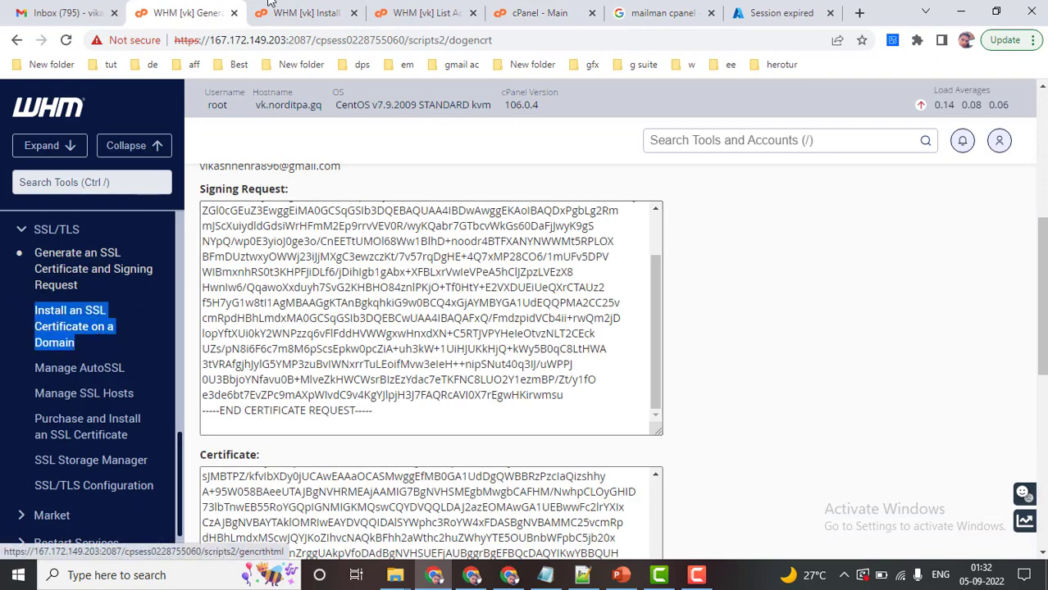
{"action": "left_click", "coordinate": [281, 12]}
{"action": "scroll", "coordinate": [205, 328], "scroll_direction": "up", "scroll_amount": 4}
{"action": "scroll", "coordinate": [131, 346], "scroll_direction": "up", "scroll_amount": 3}
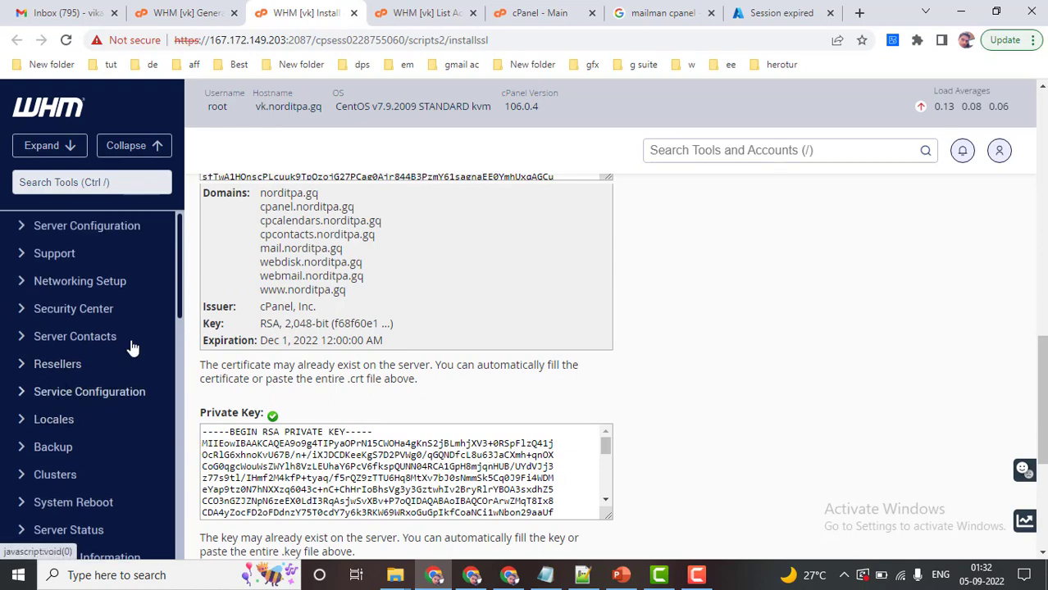
{"action": "left_click", "coordinate": [206, 8]}
{"action": "left_click", "coordinate": [352, 13]}
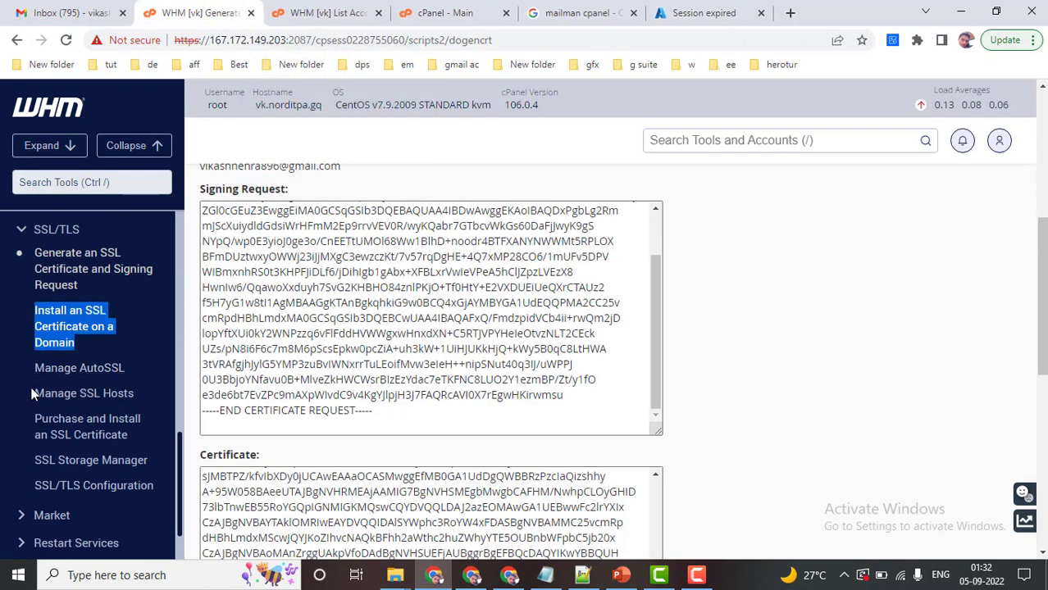
Step: Open Manage AutoSSL and examine the AutoSSL Providers choices, highlighting the section heading and the cPanel (powered by Sectigo) provider
{"action": "left_click", "coordinate": [76, 369]}
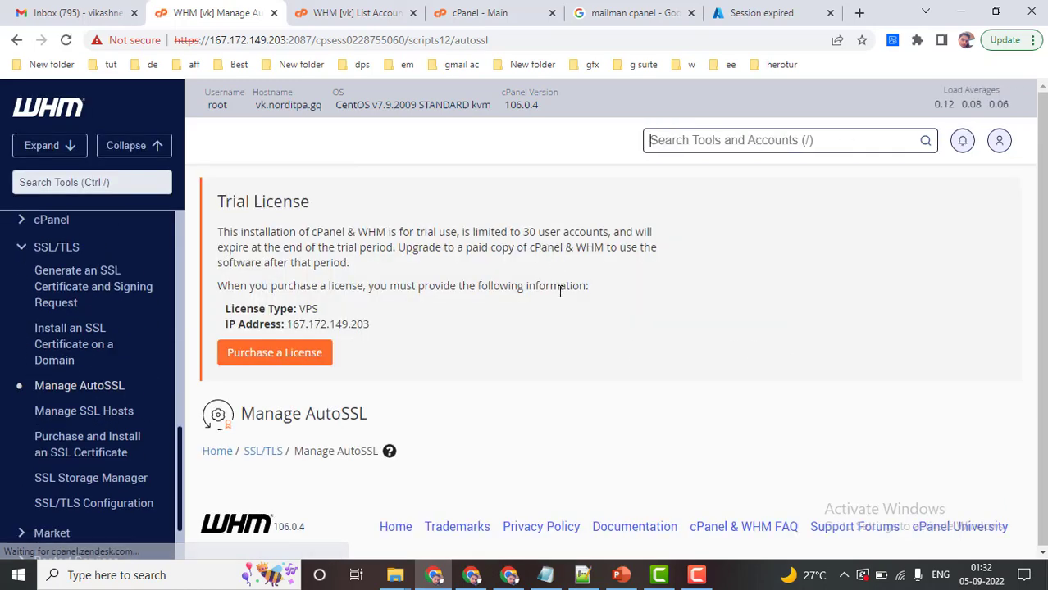
{"action": "scroll", "coordinate": [562, 355], "scroll_direction": "down", "scroll_amount": 5}
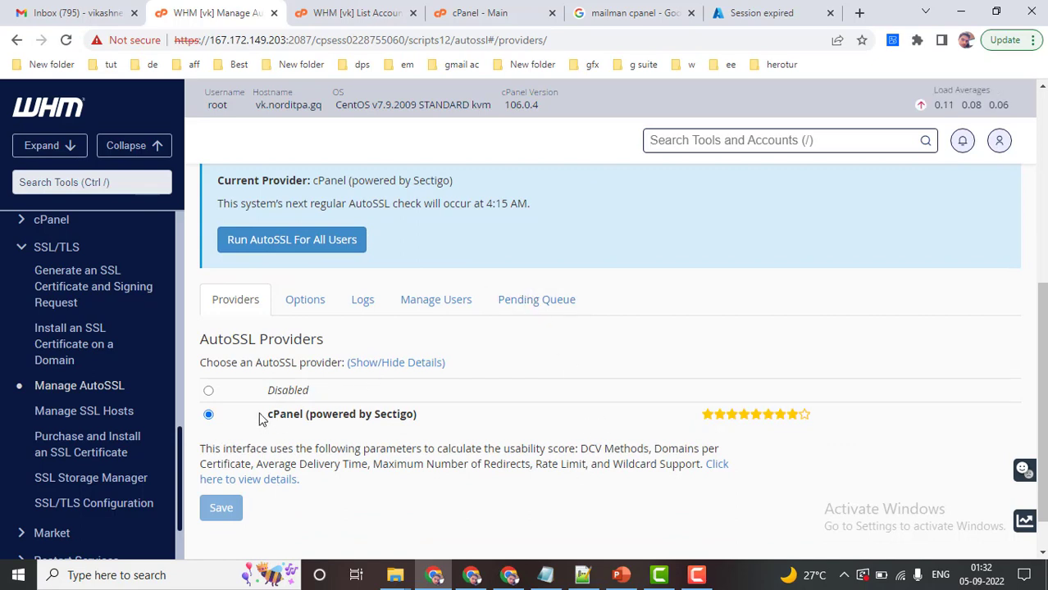
{"action": "left_click_drag", "start_coordinate": [264, 415], "coordinate": [305, 419]}
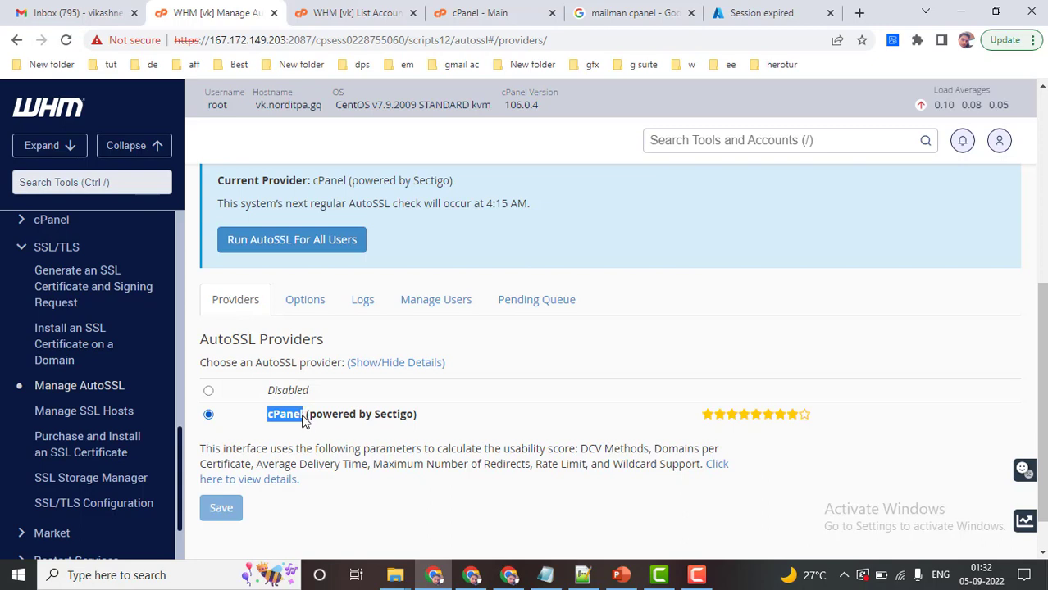
{"action": "scroll", "coordinate": [303, 422], "scroll_direction": "down", "scroll_amount": 1}
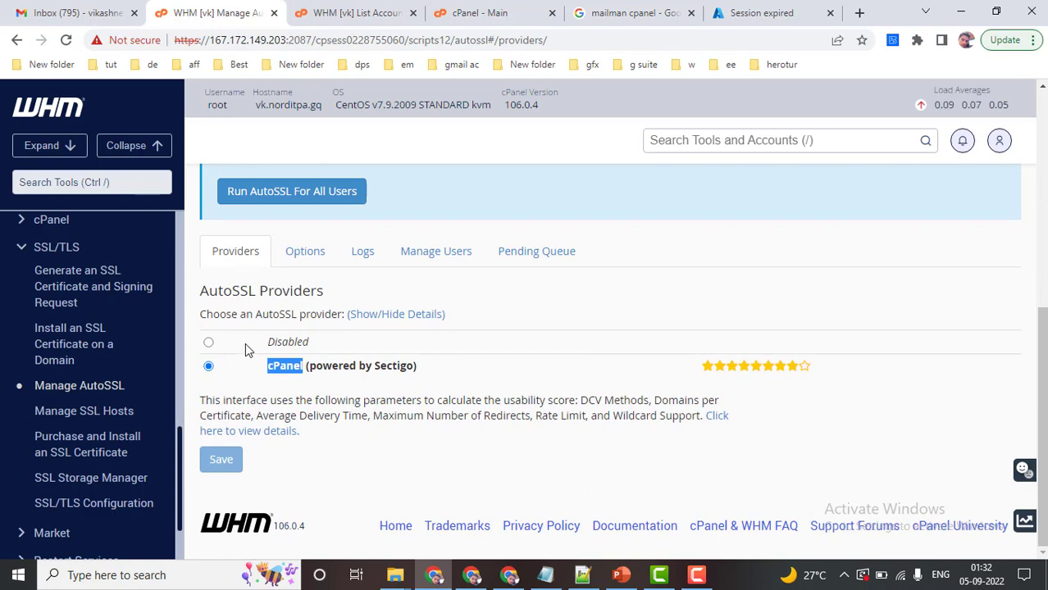
{"action": "left_click_drag", "start_coordinate": [201, 293], "coordinate": [334, 293]}
{"action": "left_click_drag", "start_coordinate": [268, 368], "coordinate": [304, 370]}
Step: Review the current provider, the next scheduled check and the Run AutoSSL For All Users action
{"action": "scroll", "coordinate": [322, 416], "scroll_direction": "up", "scroll_amount": 3}
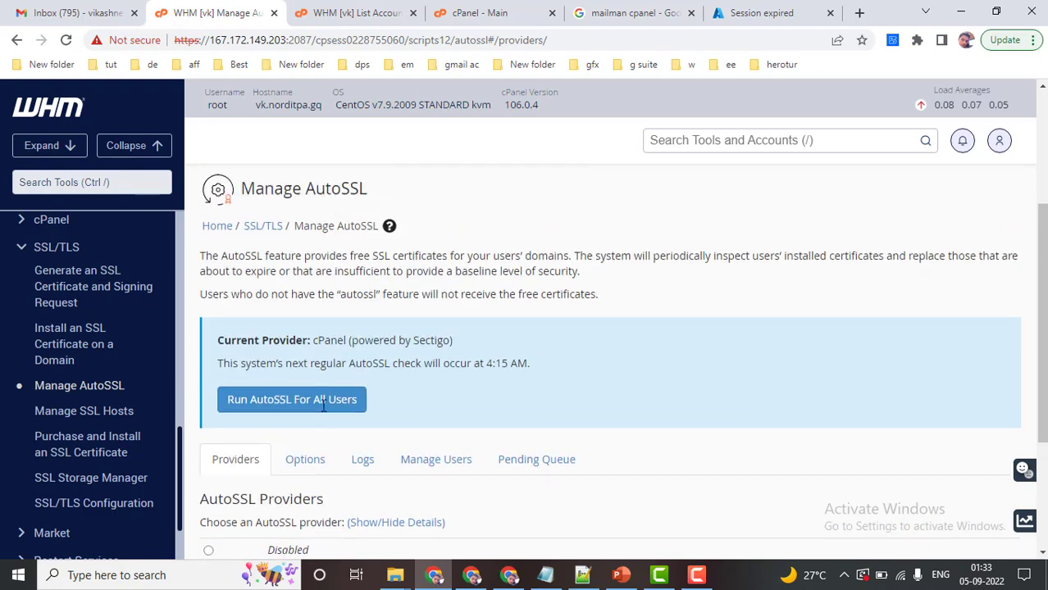
{"action": "scroll", "coordinate": [382, 373], "scroll_direction": "down", "scroll_amount": 2}
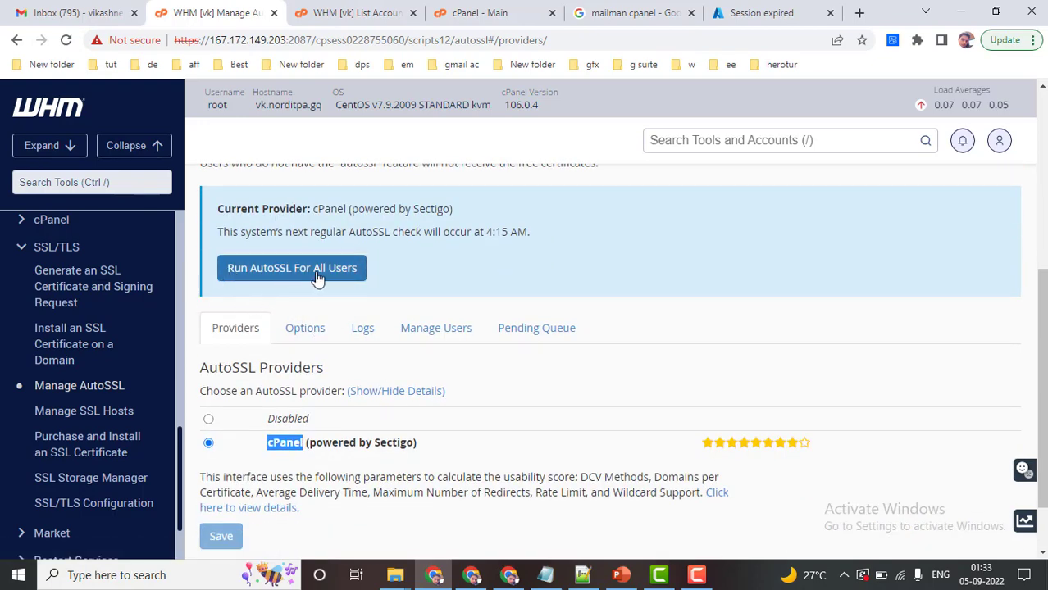
{"action": "scroll", "coordinate": [389, 274], "scroll_direction": "up", "scroll_amount": 1}
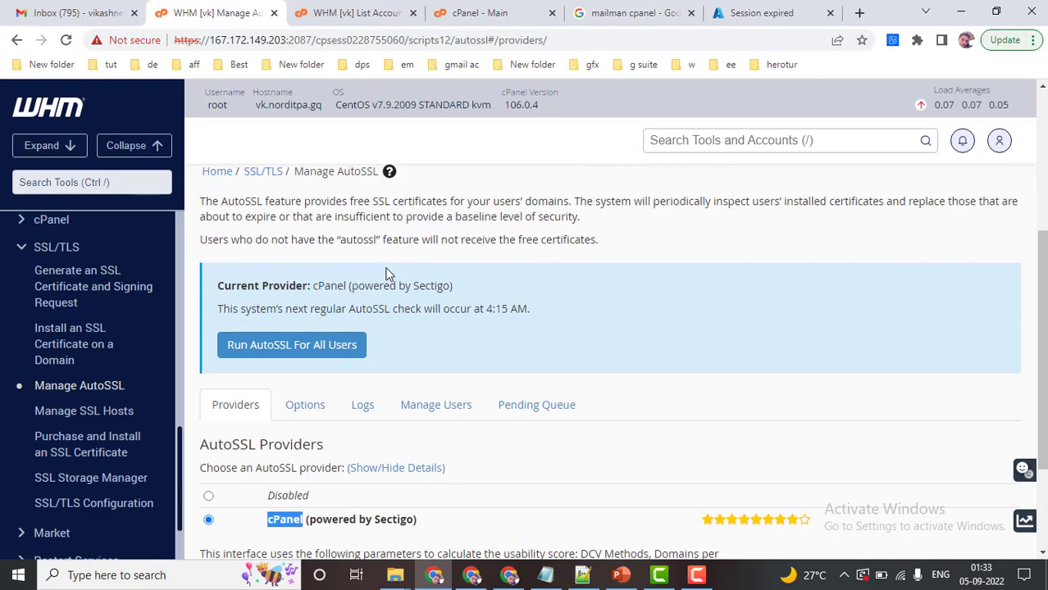
{"action": "scroll", "coordinate": [328, 279], "scroll_direction": "down", "scroll_amount": 1}
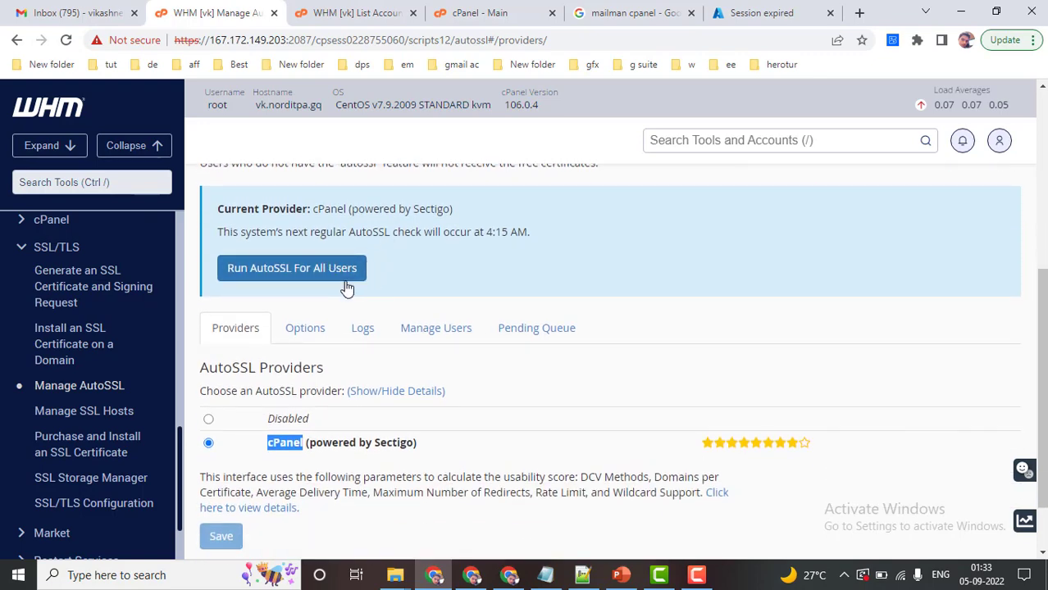
Step: Open the AutoSSL Options and examine the User Notifications and Administrator Notifications choices, highlighting their headings
{"action": "left_click", "coordinate": [310, 334]}
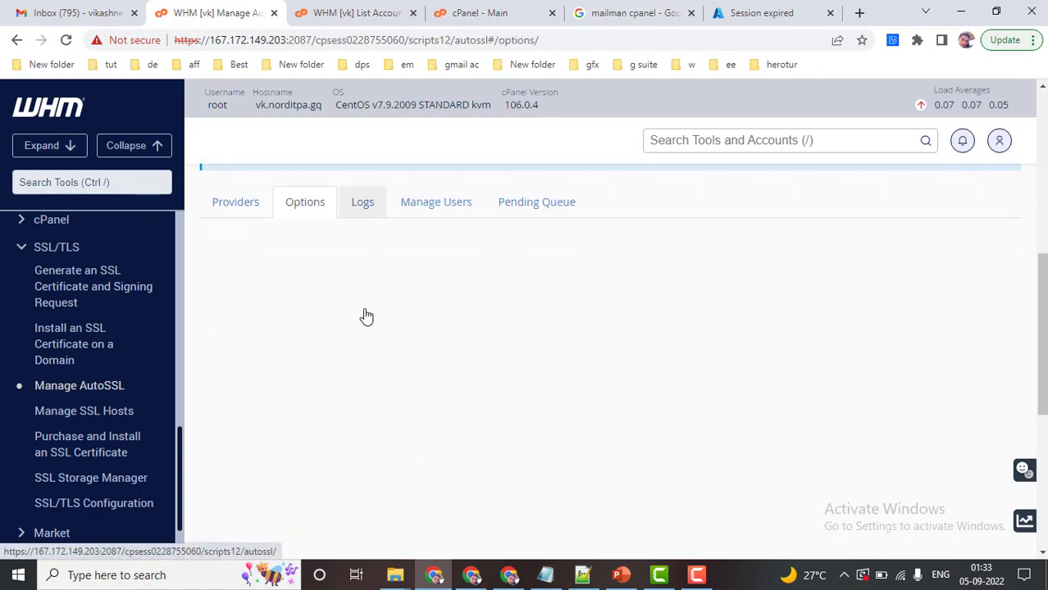
{"action": "scroll", "coordinate": [363, 311], "scroll_direction": "up", "scroll_amount": 1}
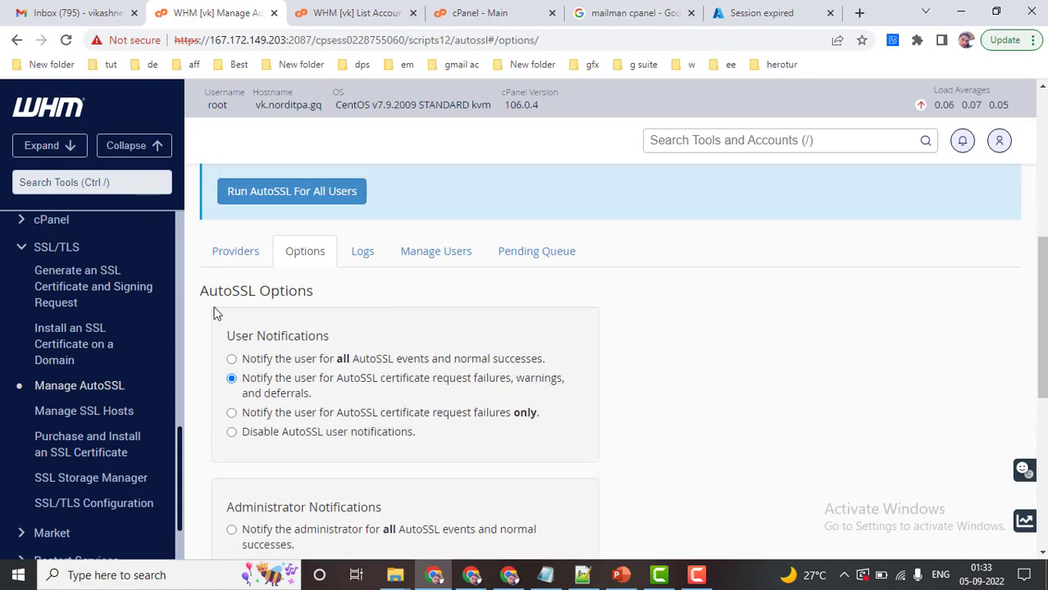
{"action": "left_click_drag", "start_coordinate": [210, 292], "coordinate": [330, 293]}
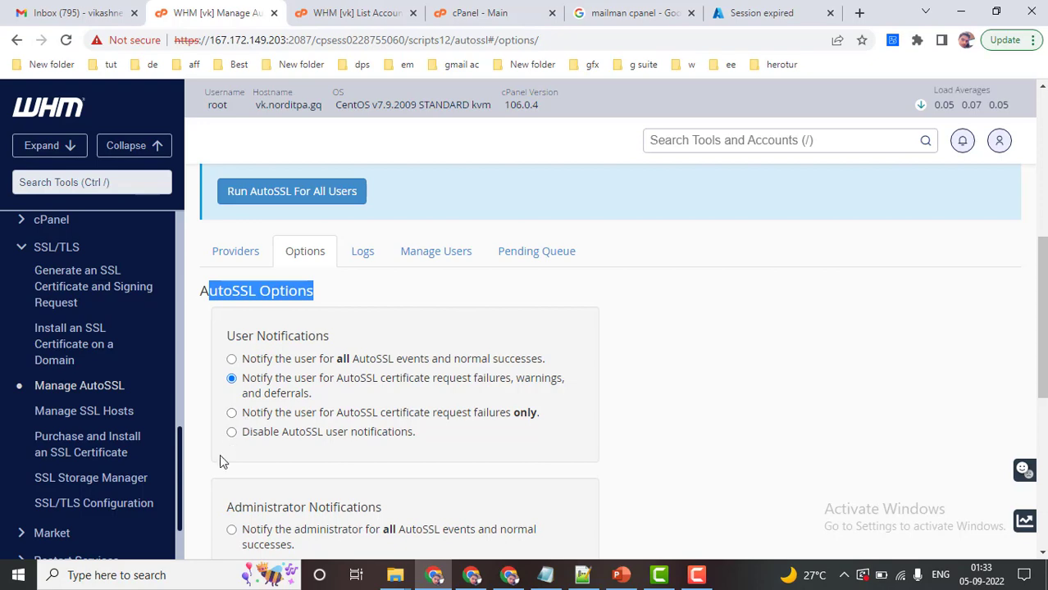
{"action": "scroll", "coordinate": [220, 459], "scroll_direction": "down", "scroll_amount": 3}
{"action": "left_click_drag", "start_coordinate": [234, 277], "coordinate": [318, 279]}
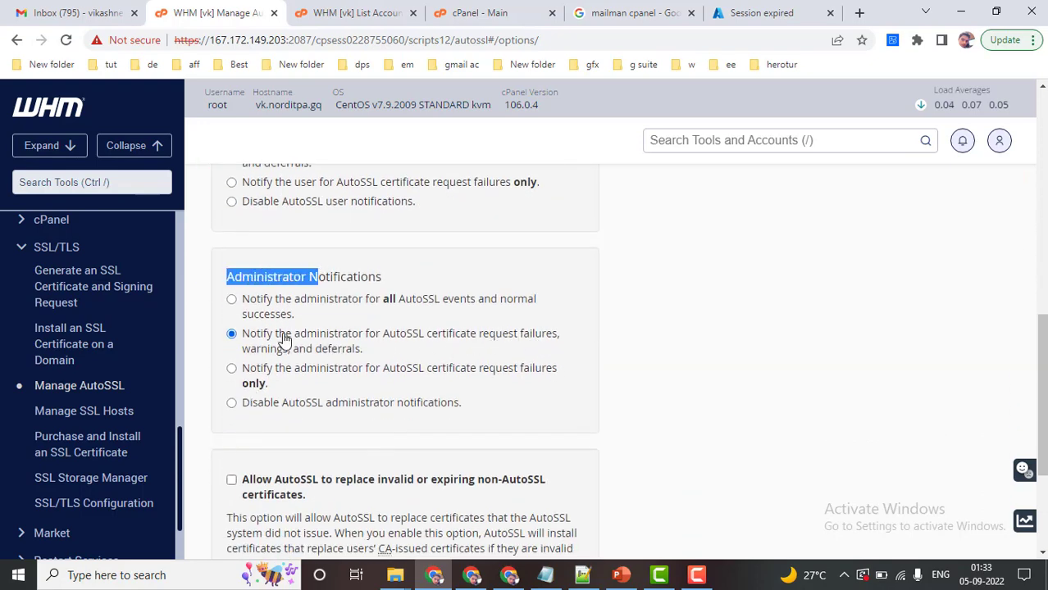
{"action": "left_click", "coordinate": [662, 341]}
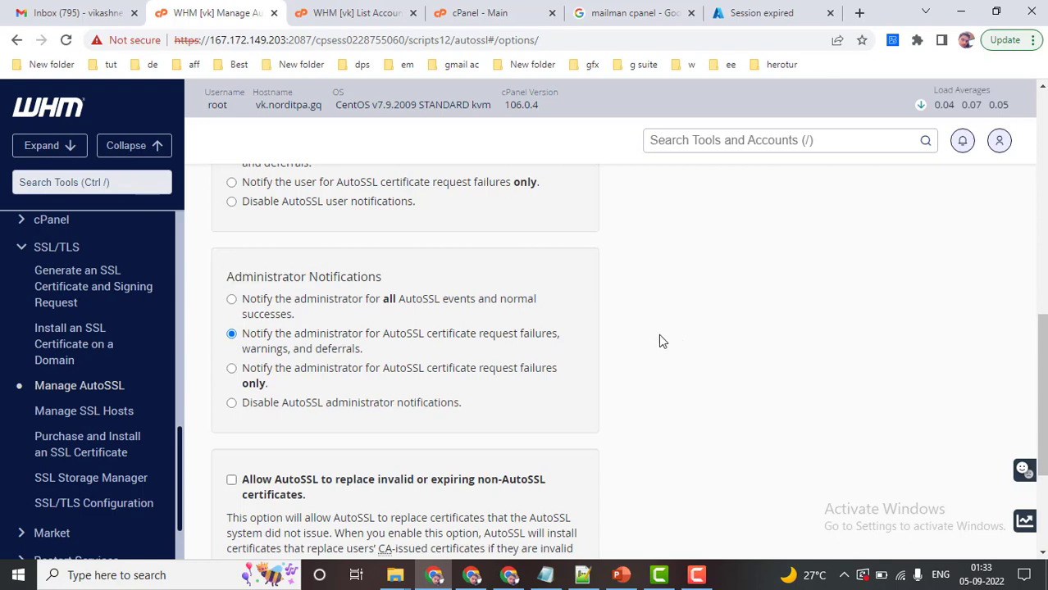
Step: Examine the option that allows AutoSSL to replace invalid or expiring non-AutoSSL certificates, leaving it disabled, and read its explanation
{"action": "scroll", "coordinate": [661, 342], "scroll_direction": "down", "scroll_amount": 3}
{"action": "scroll", "coordinate": [407, 321], "scroll_direction": "up", "scroll_amount": 2}
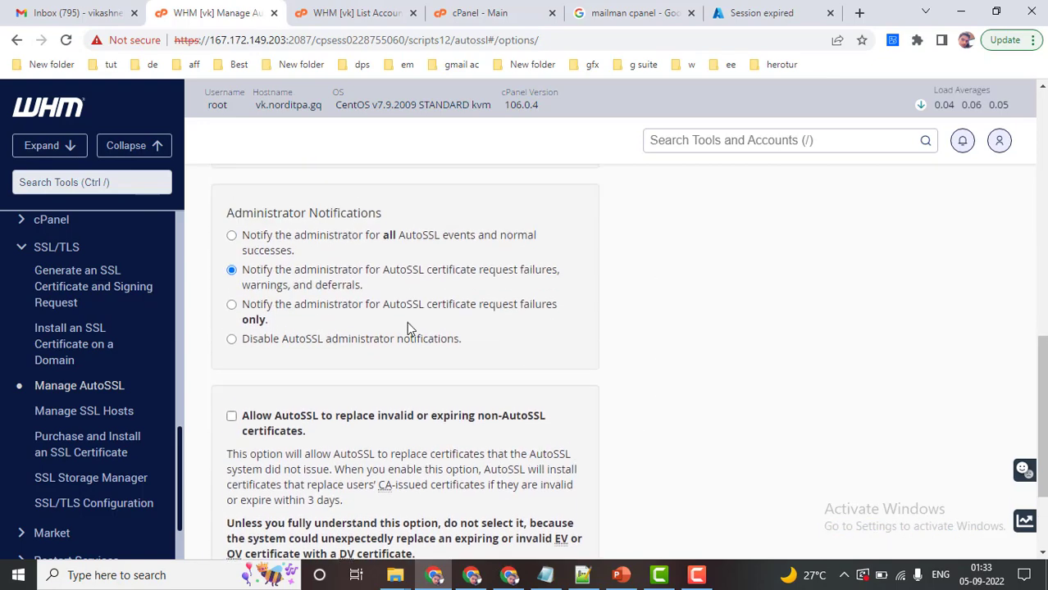
{"action": "left_click", "coordinate": [232, 426]}
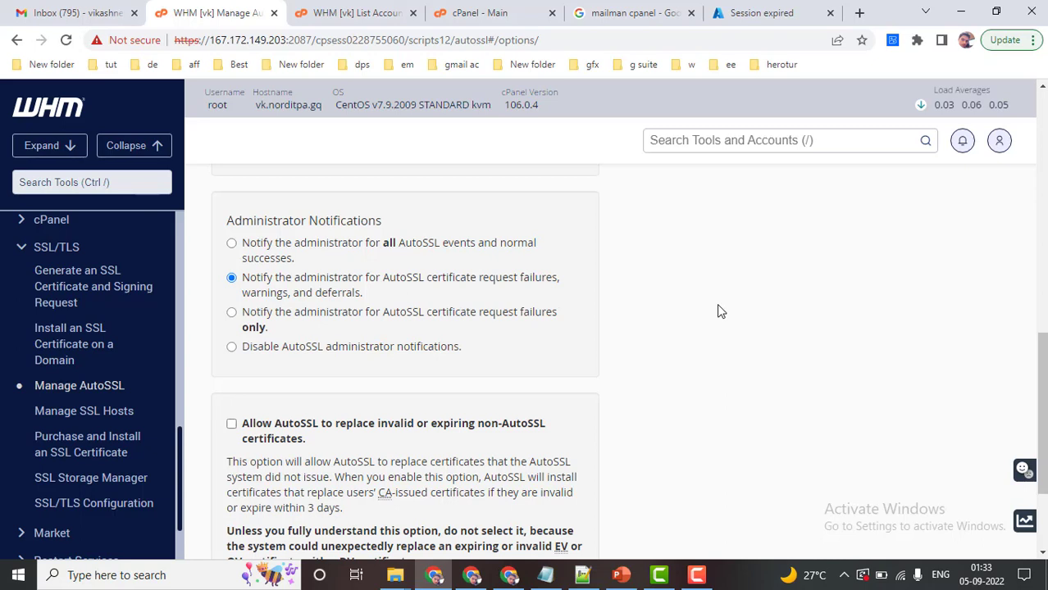
{"action": "left_click", "coordinate": [231, 424]}
{"action": "scroll", "coordinate": [235, 430], "scroll_direction": "down", "scroll_amount": 2}
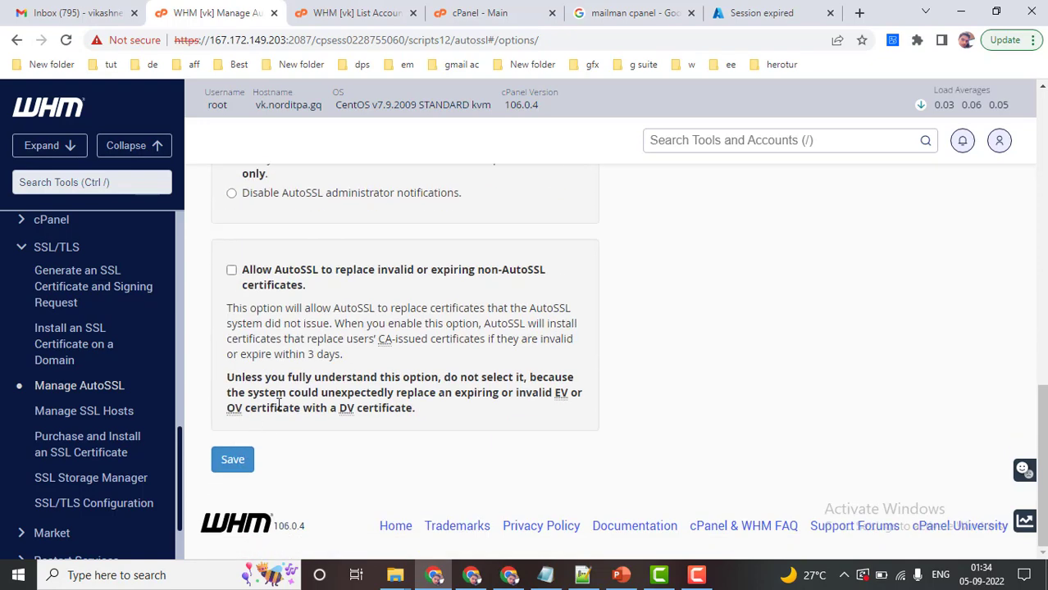
{"action": "scroll", "coordinate": [263, 296], "scroll_direction": "up", "scroll_amount": 4}
{"action": "scroll", "coordinate": [283, 415], "scroll_direction": "up", "scroll_amount": 3}
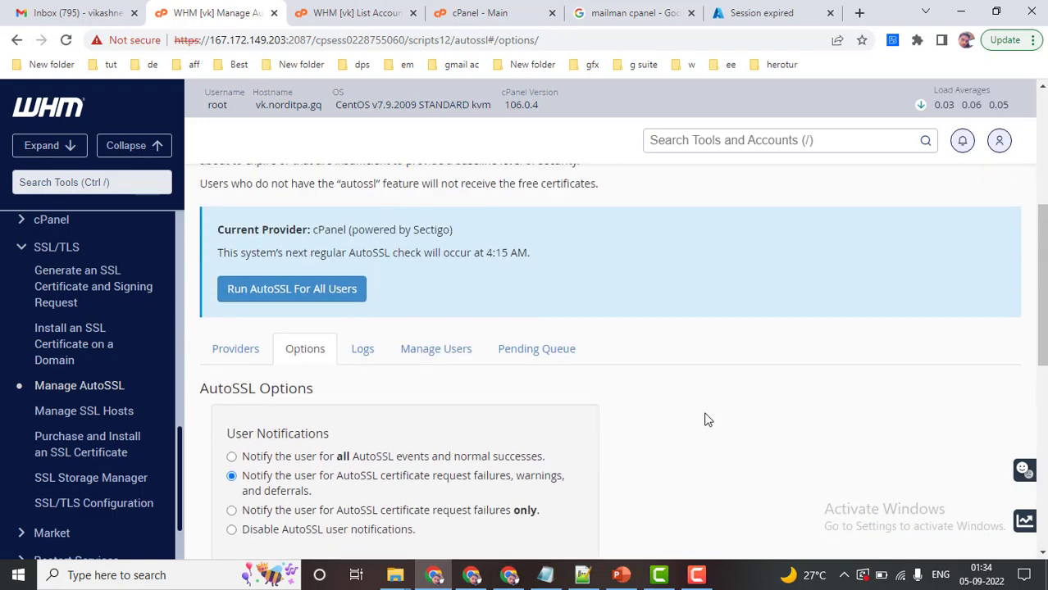
Step: Browse the AutoSSL Logs and load the norditpa log from Sep 2, 2022 3:09:49 AM
{"action": "left_click", "coordinate": [369, 349]}
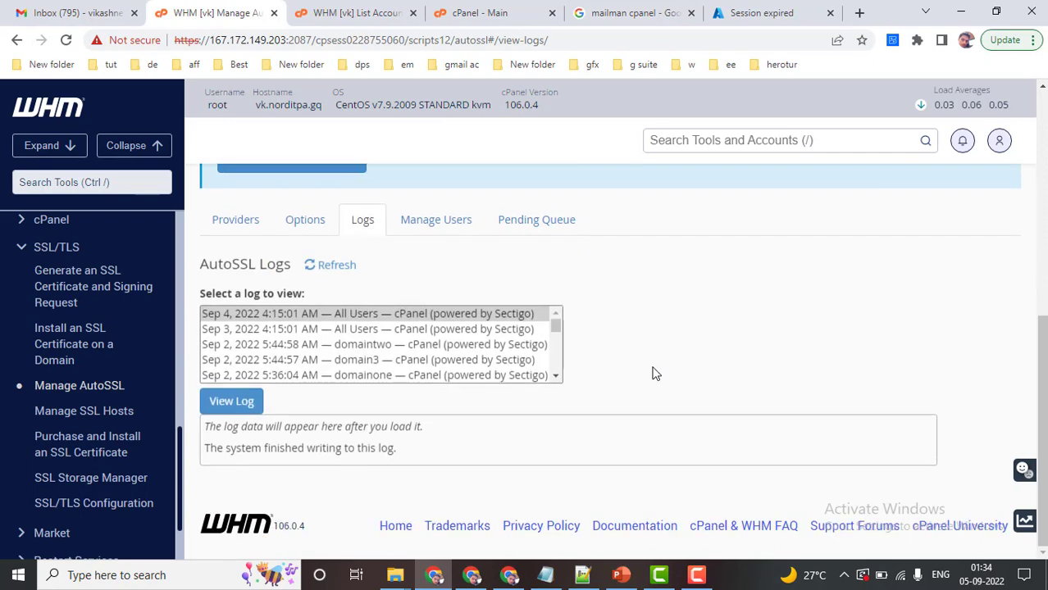
{"action": "scroll", "coordinate": [438, 336], "scroll_direction": "down", "scroll_amount": 5}
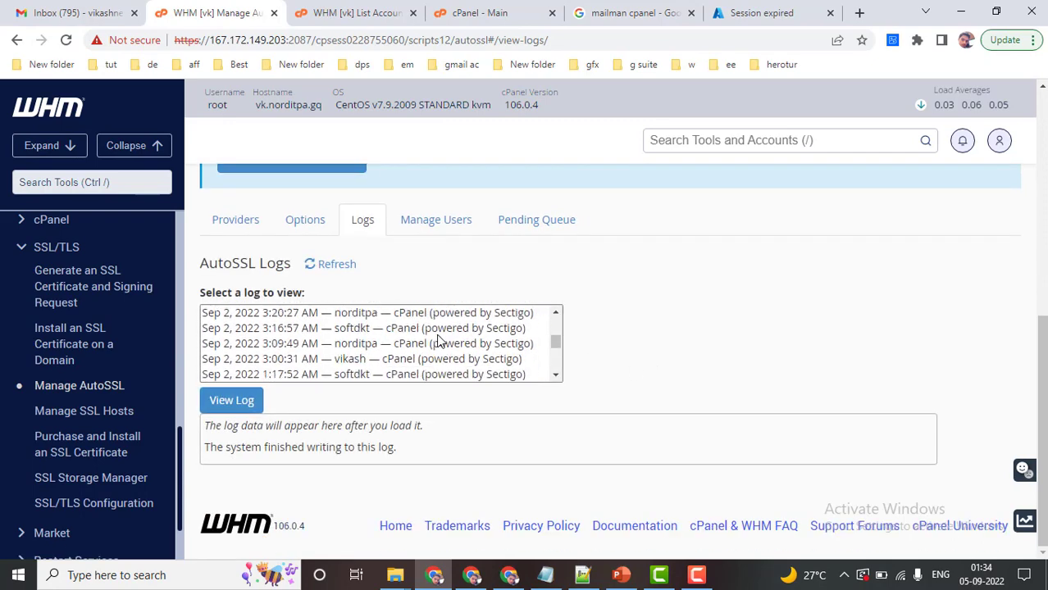
{"action": "scroll", "coordinate": [439, 369], "scroll_direction": "up", "scroll_amount": 3}
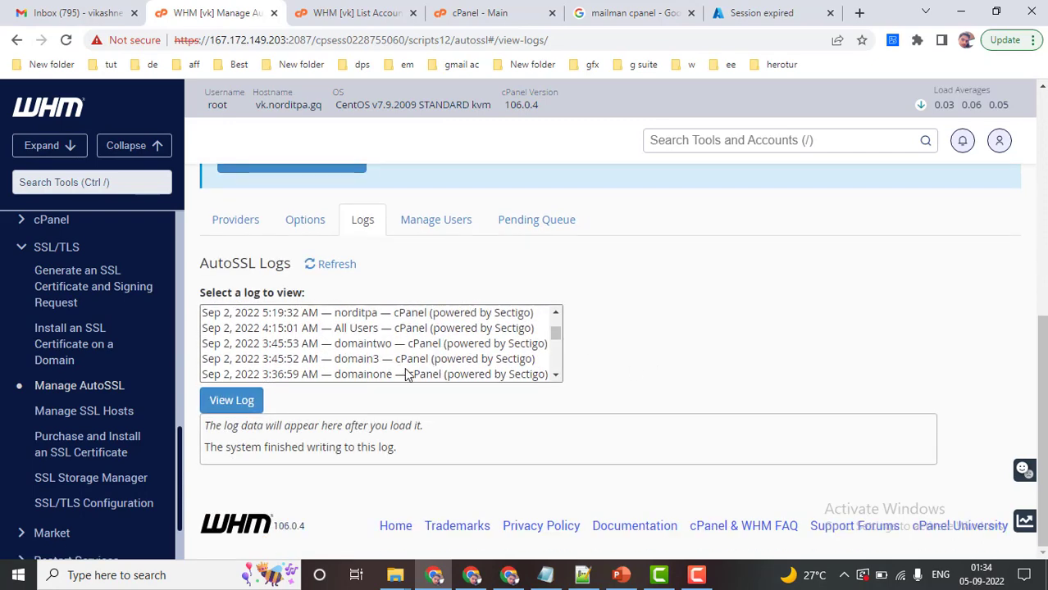
{"action": "scroll", "coordinate": [401, 367], "scroll_direction": "down", "scroll_amount": 1}
{"action": "left_click", "coordinate": [386, 344]}
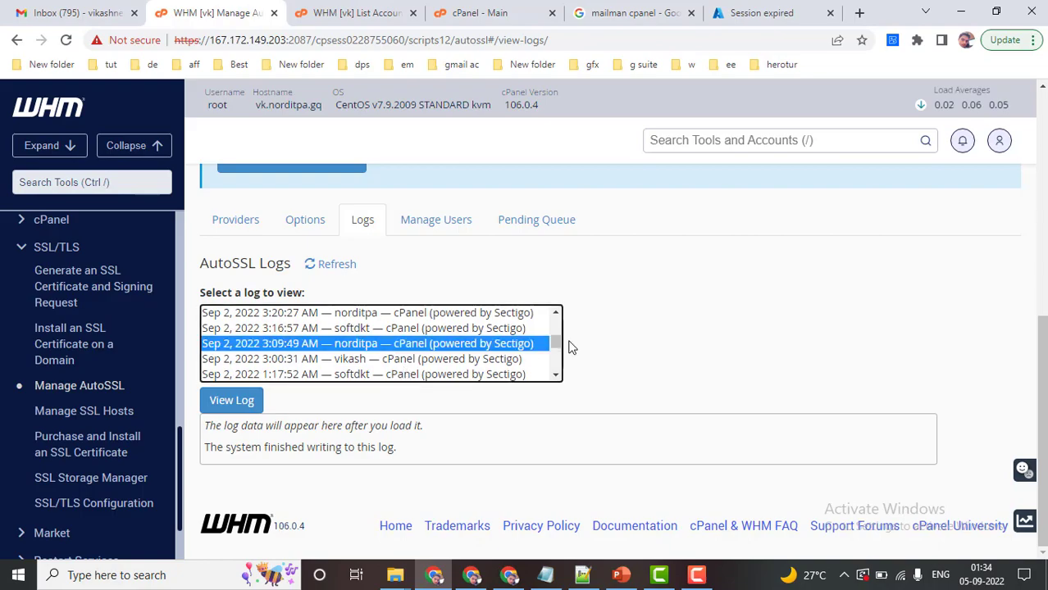
{"action": "left_click", "coordinate": [232, 401]}
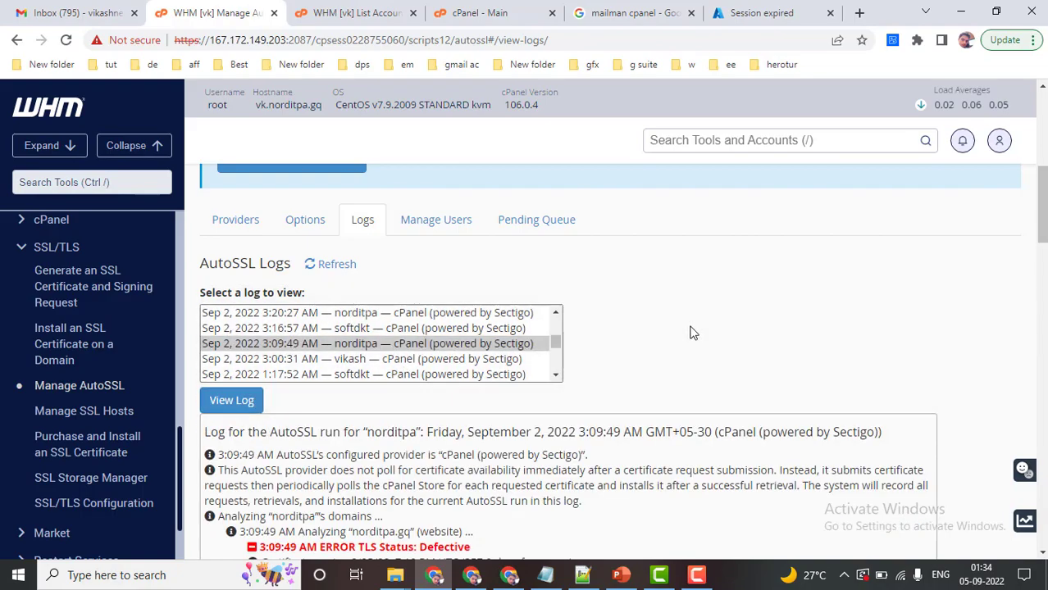
Step: Read through the loaded norditpa log, checking its TLS status errors, DNS query warnings and domain control validation results
{"action": "scroll", "coordinate": [799, 386], "scroll_direction": "down", "scroll_amount": 1}
{"action": "scroll", "coordinate": [577, 328], "scroll_direction": "down", "scroll_amount": 20}
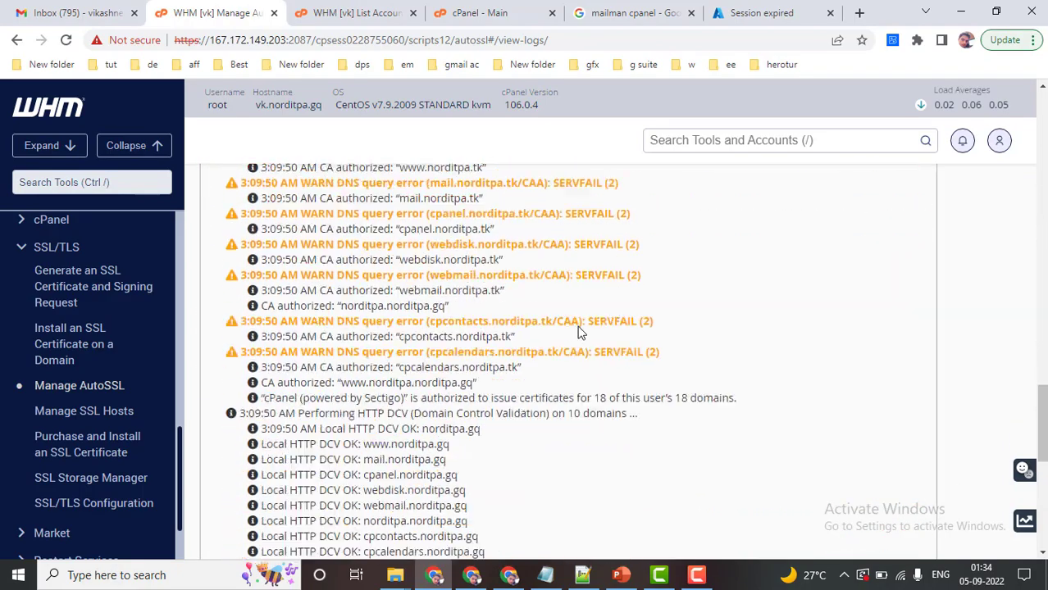
{"action": "scroll", "coordinate": [579, 331], "scroll_direction": "down", "scroll_amount": 2}
{"action": "scroll", "coordinate": [579, 336], "scroll_direction": "up", "scroll_amount": 5}
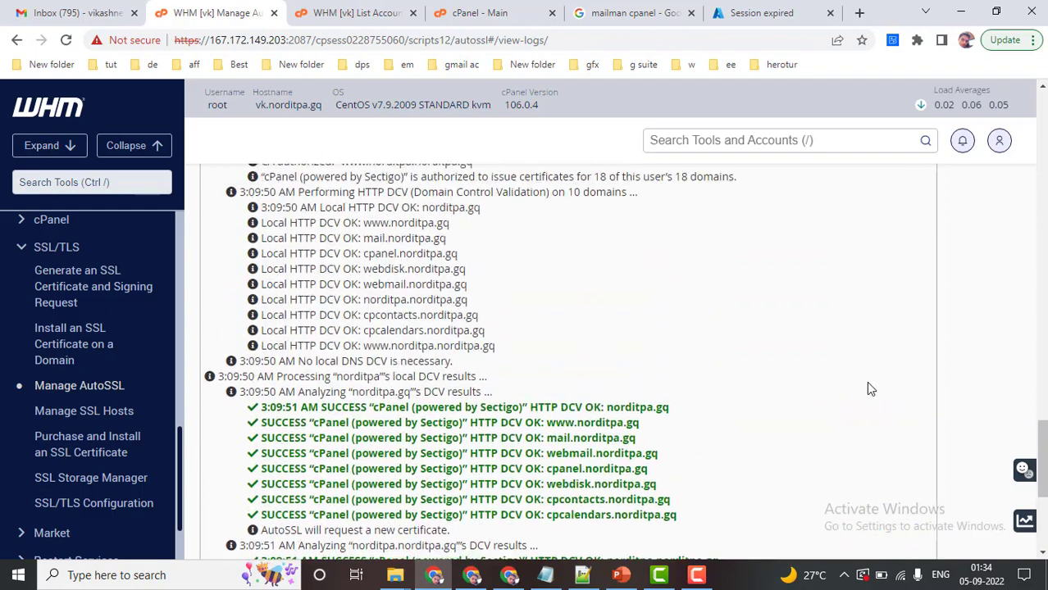
{"action": "scroll", "coordinate": [579, 337], "scroll_direction": "up", "scroll_amount": 6}
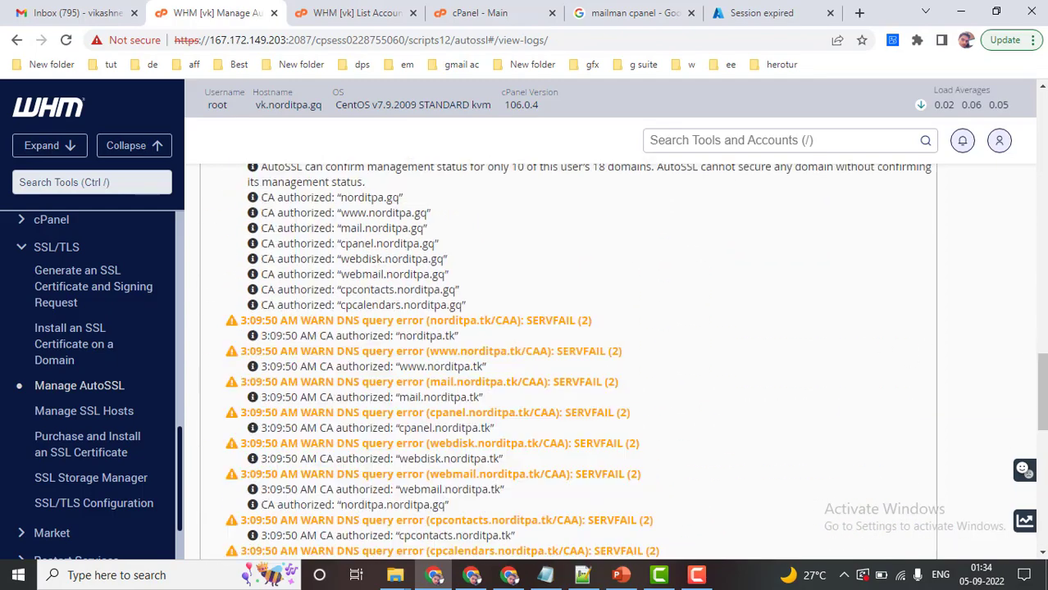
{"action": "scroll", "coordinate": [579, 336], "scroll_direction": "up", "scroll_amount": 8}
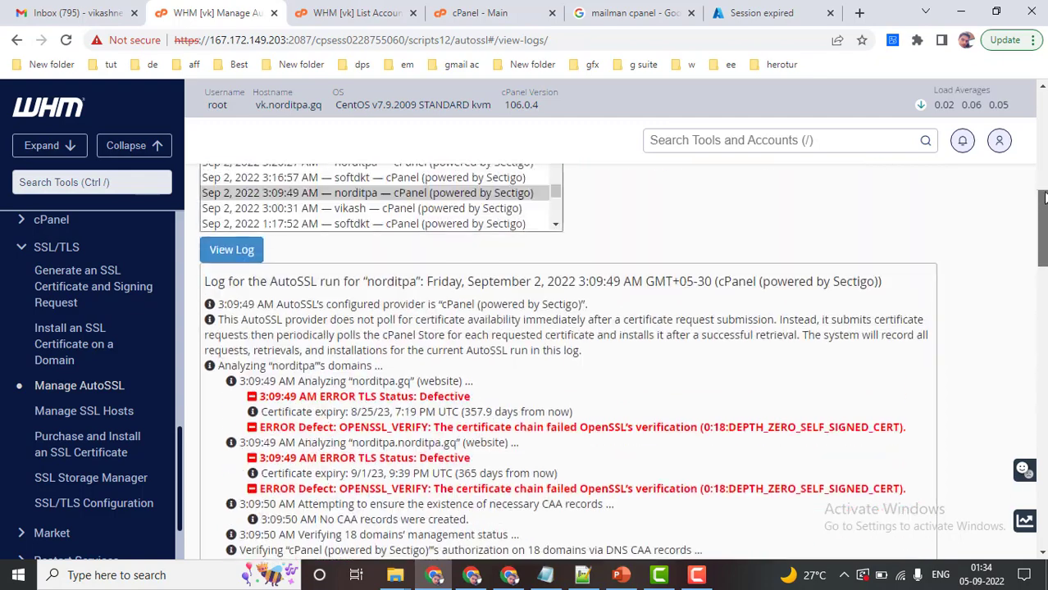
Step: Open the AutoSSL Manage Users settings and examine the enable, disable and reset choices for each user, highlighting domain3
{"action": "left_click", "coordinate": [418, 276]}
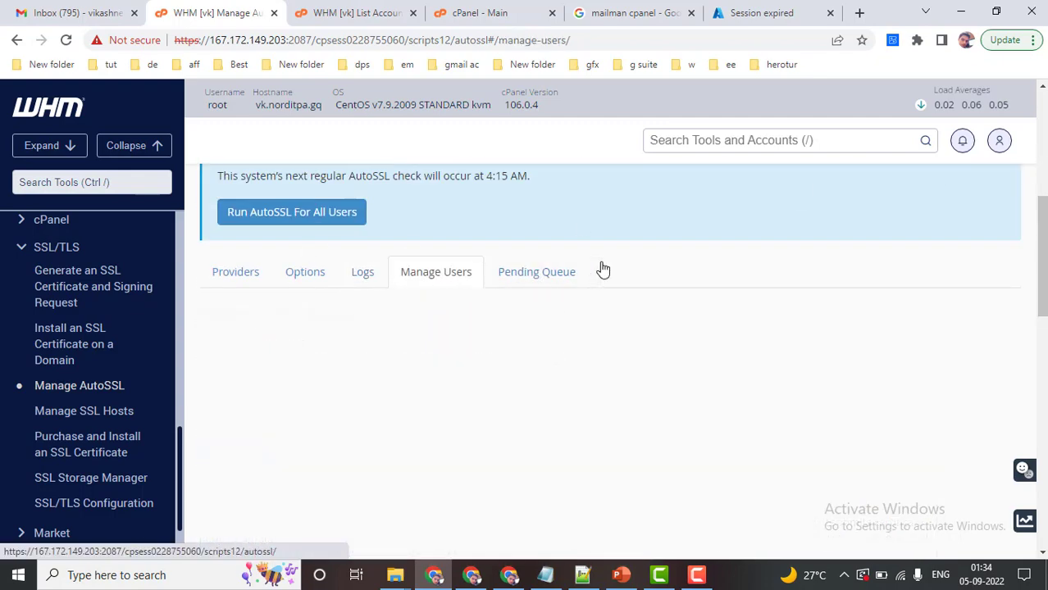
{"action": "scroll", "coordinate": [624, 293], "scroll_direction": "down", "scroll_amount": 3}
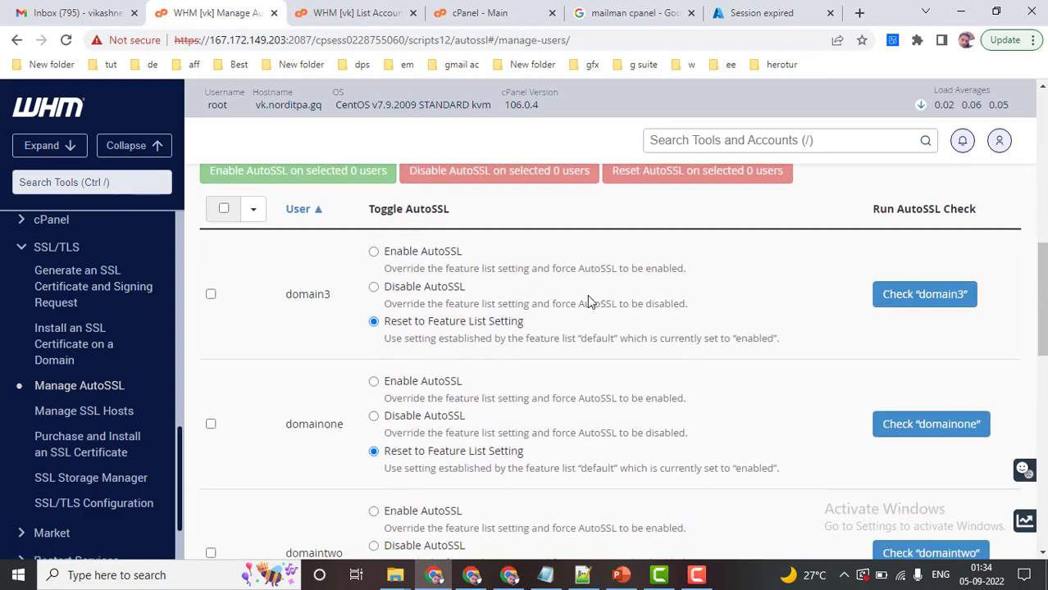
{"action": "scroll", "coordinate": [500, 320], "scroll_direction": "up", "scroll_amount": 3}
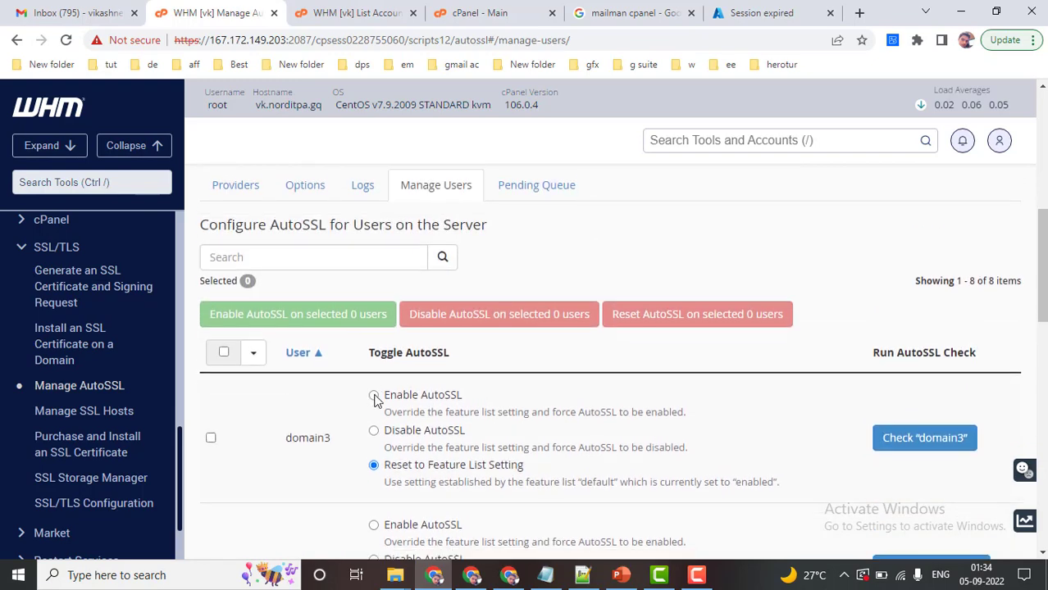
{"action": "scroll", "coordinate": [376, 394], "scroll_direction": "down", "scroll_amount": 3}
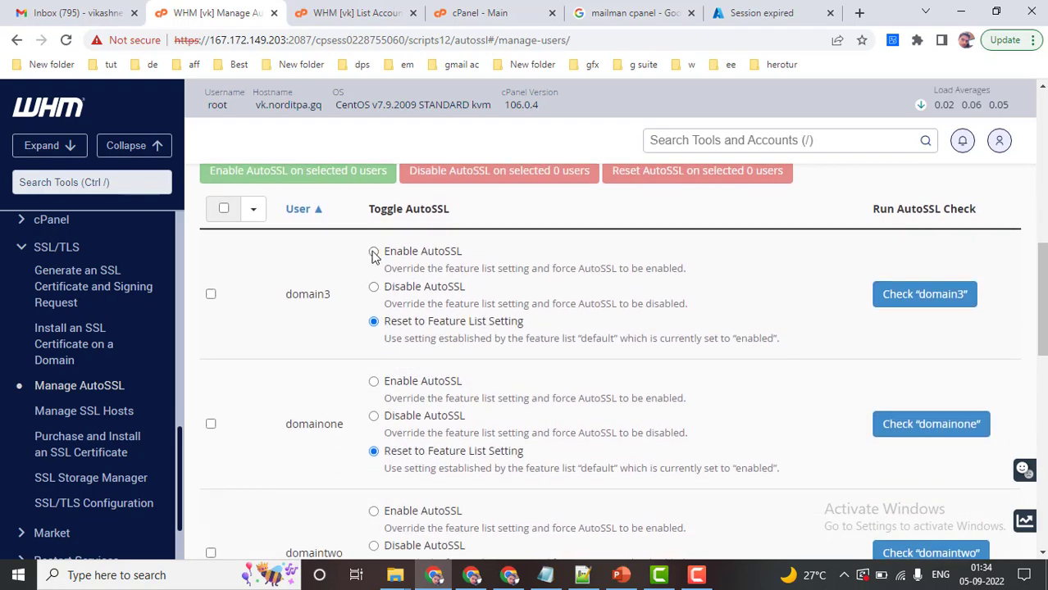
{"action": "left_click_drag", "start_coordinate": [283, 295], "coordinate": [332, 296]}
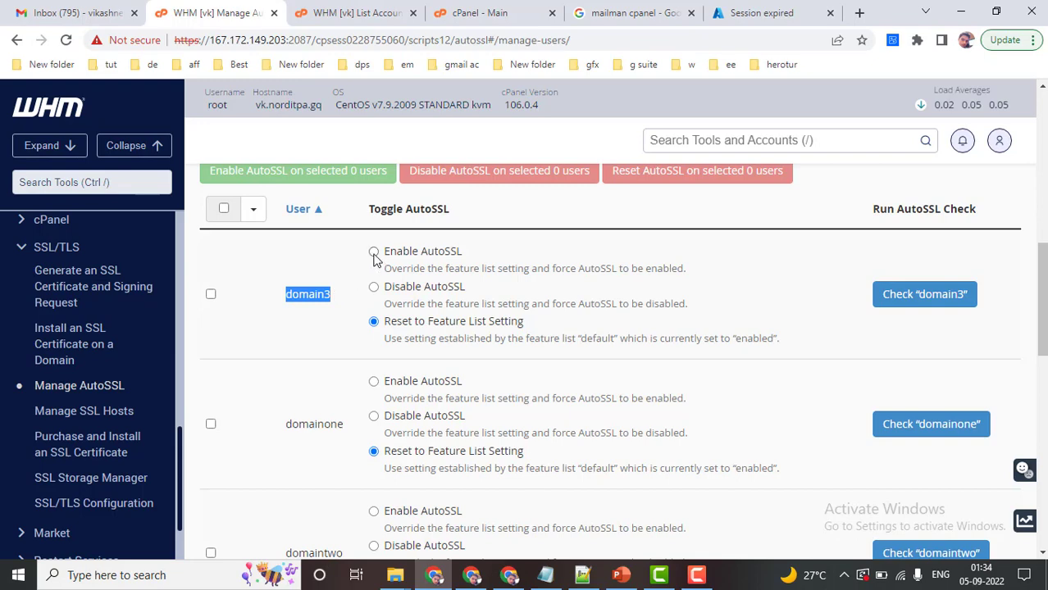
{"action": "scroll", "coordinate": [410, 420], "scroll_direction": "down", "scroll_amount": 1}
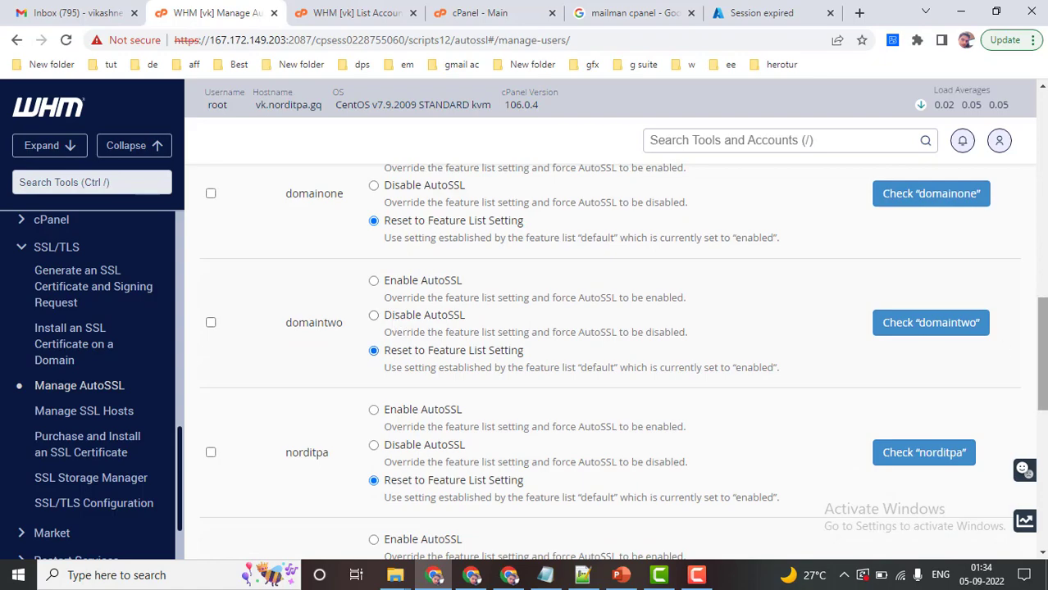
Step: Select all users in the AutoSSL user list and review the bulk actions and Run AutoSSL For All Users
{"action": "left_click_drag", "start_coordinate": [1042, 353], "coordinate": [1042, 273]}
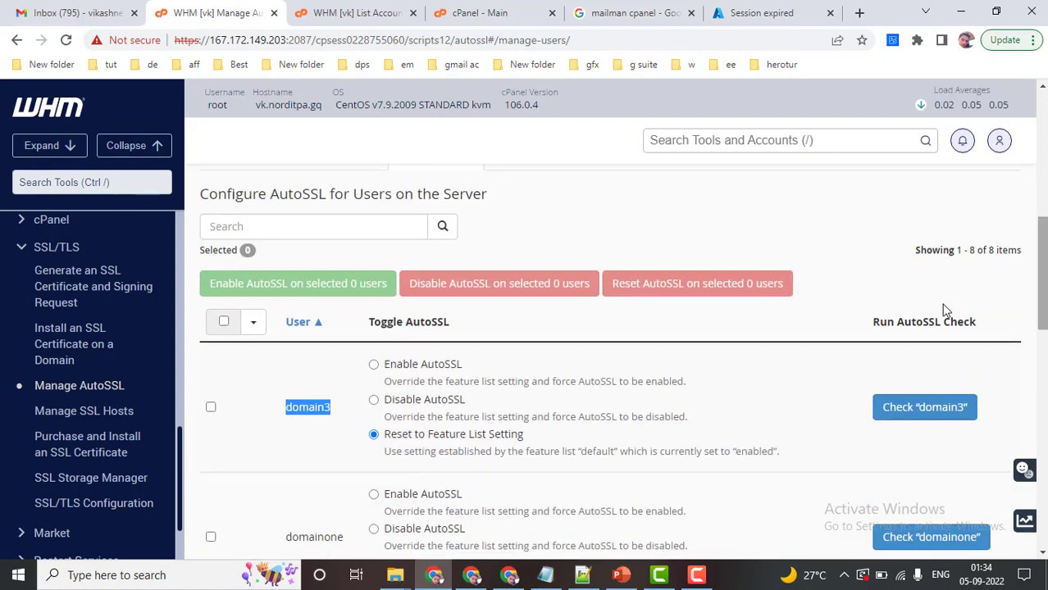
{"action": "left_click", "coordinate": [223, 325]}
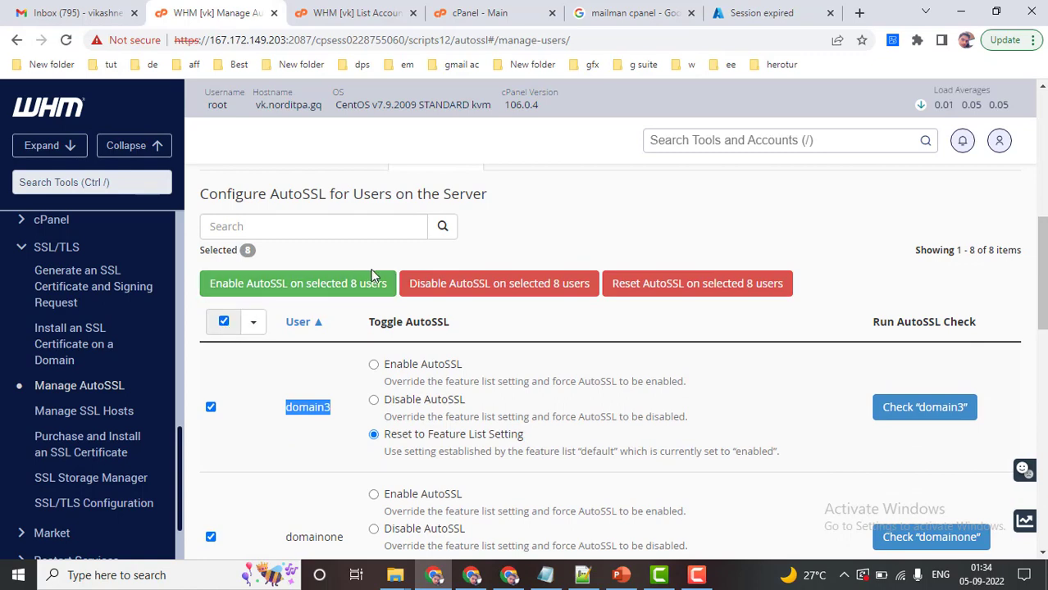
{"action": "scroll", "coordinate": [466, 265], "scroll_direction": "up", "scroll_amount": 1}
{"action": "scroll", "coordinate": [466, 259], "scroll_direction": "up", "scroll_amount": 3}
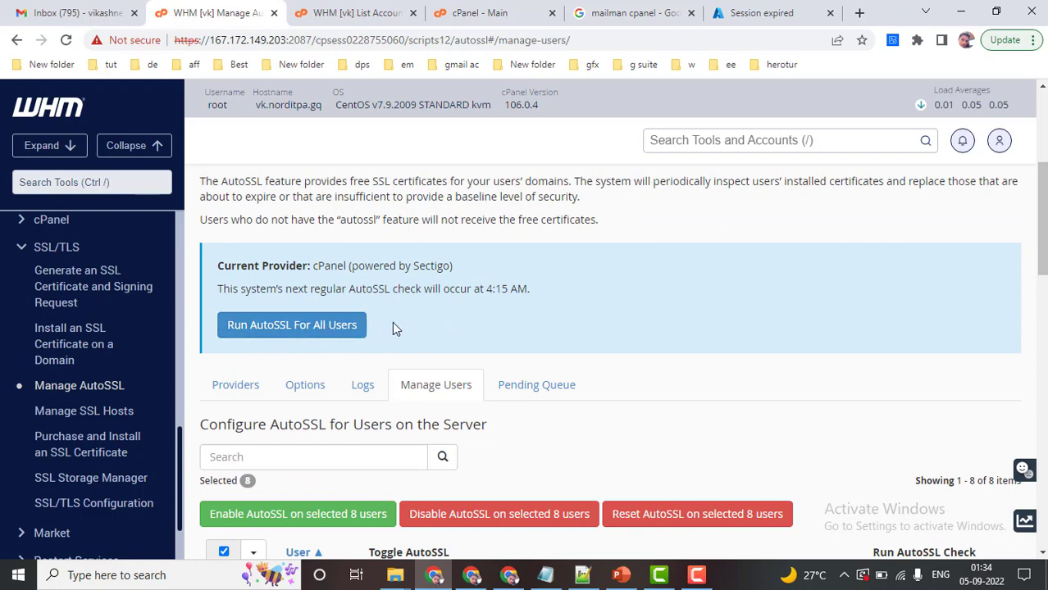
Step: Open the AutoSSL Pending Queue and check it for outstanding certificate requests
{"action": "scroll", "coordinate": [394, 328], "scroll_direction": "down", "scroll_amount": 1}
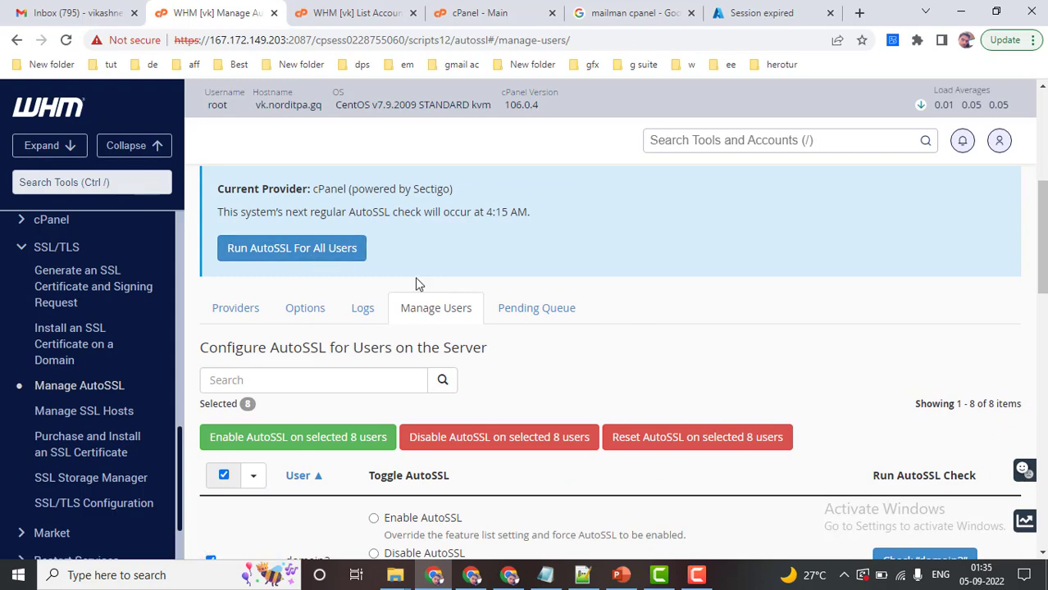
{"action": "left_click", "coordinate": [534, 310]}
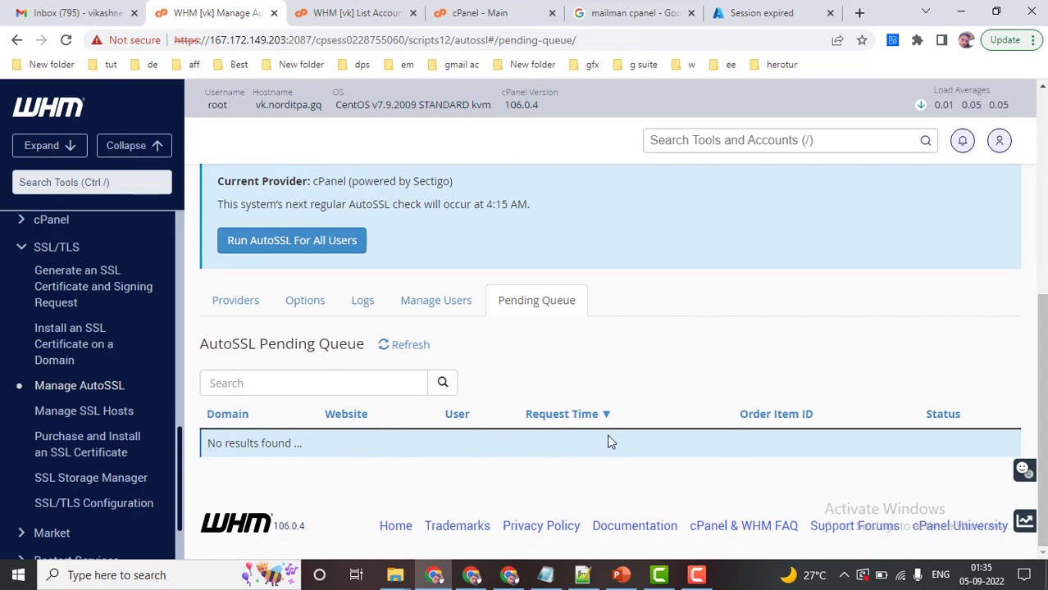
{"action": "scroll", "coordinate": [101, 355], "scroll_direction": "up", "scroll_amount": 2}
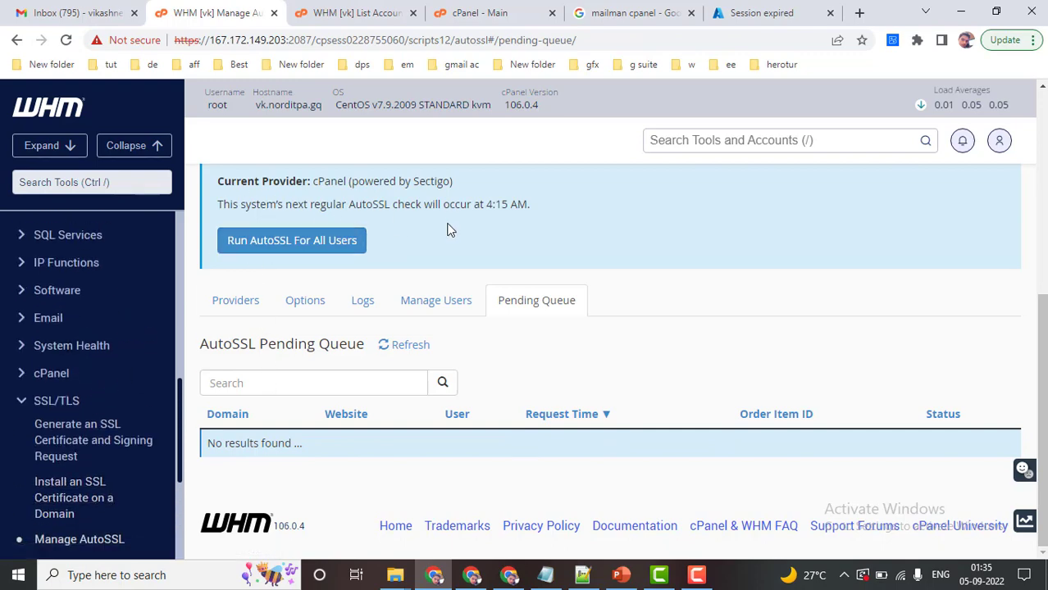
{"action": "left_click", "coordinate": [475, 8]}
{"action": "left_click", "coordinate": [178, 12]}
Step: Open Manage SSL Hosts and look through the whole table of installed SSL hosts
{"action": "scroll", "coordinate": [79, 484], "scroll_direction": "down", "scroll_amount": 2}
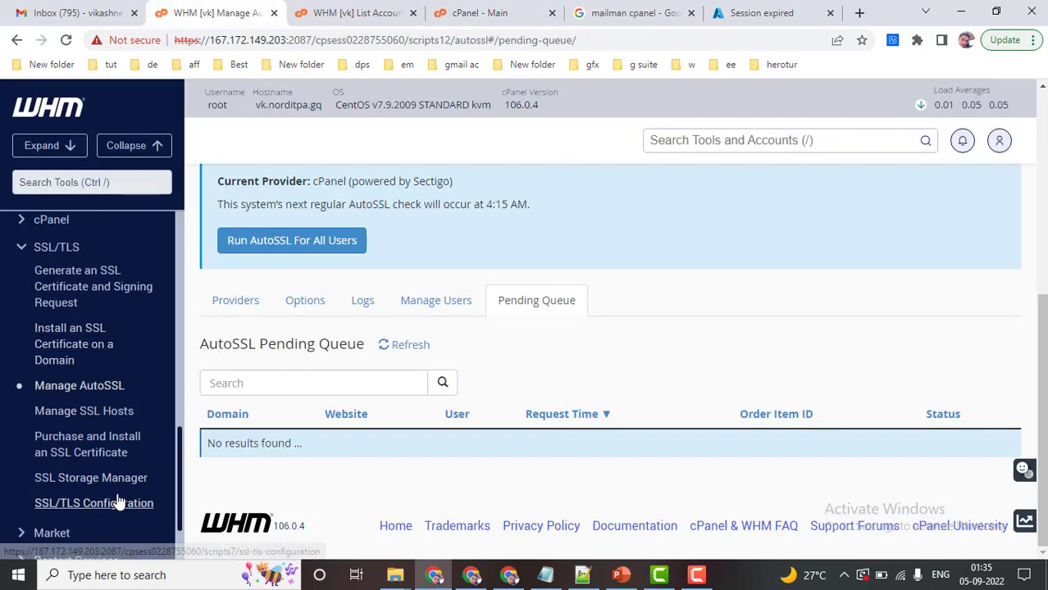
{"action": "scroll", "coordinate": [117, 501], "scroll_direction": "down", "scroll_amount": 1}
{"action": "left_click", "coordinate": [121, 344]}
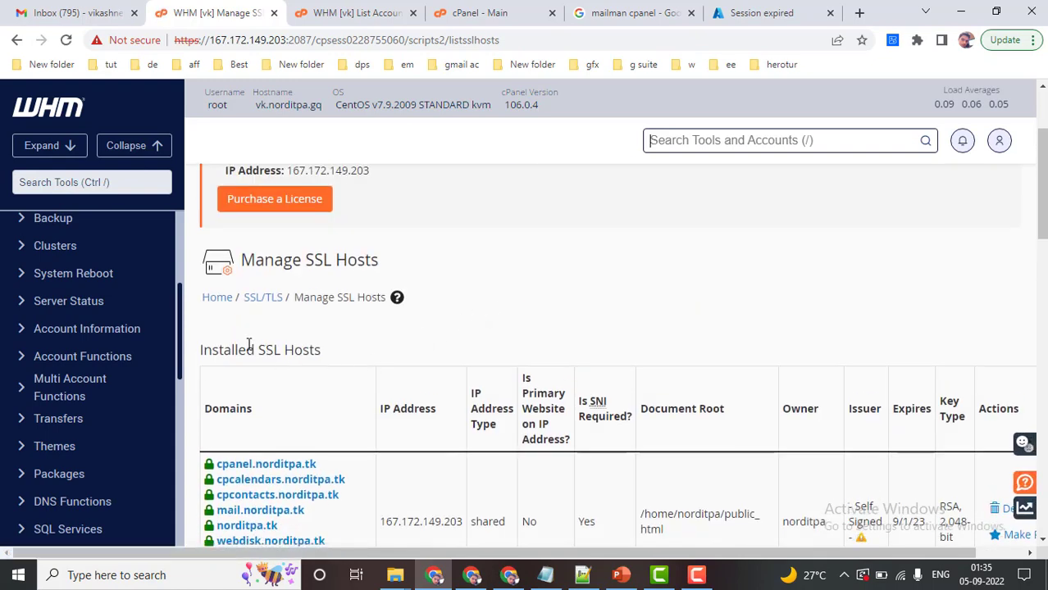
{"action": "scroll", "coordinate": [630, 298], "scroll_direction": "down", "scroll_amount": 4}
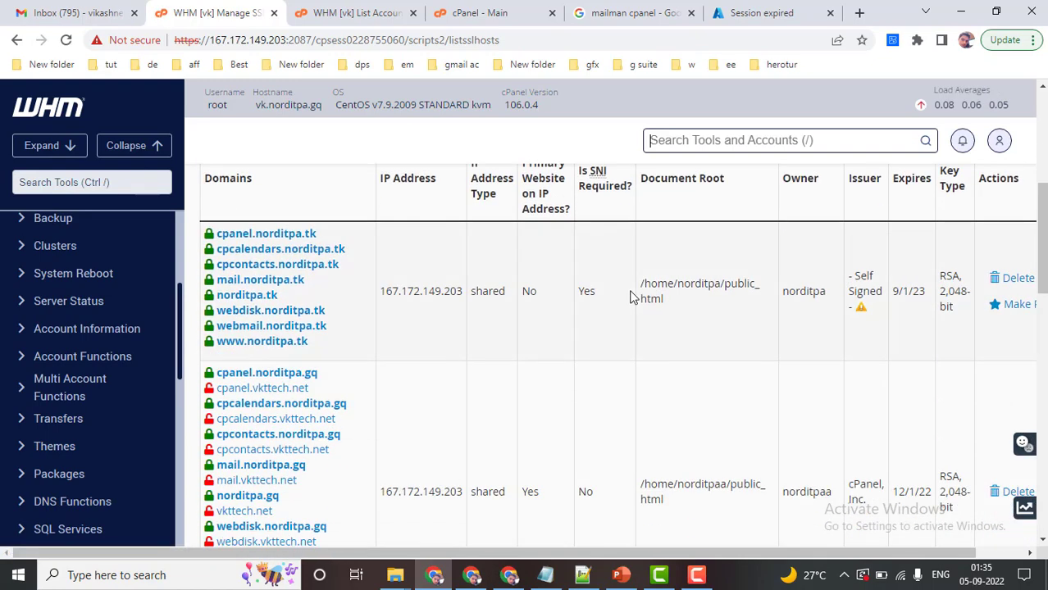
{"action": "scroll", "coordinate": [521, 284], "scroll_direction": "up", "scroll_amount": 3}
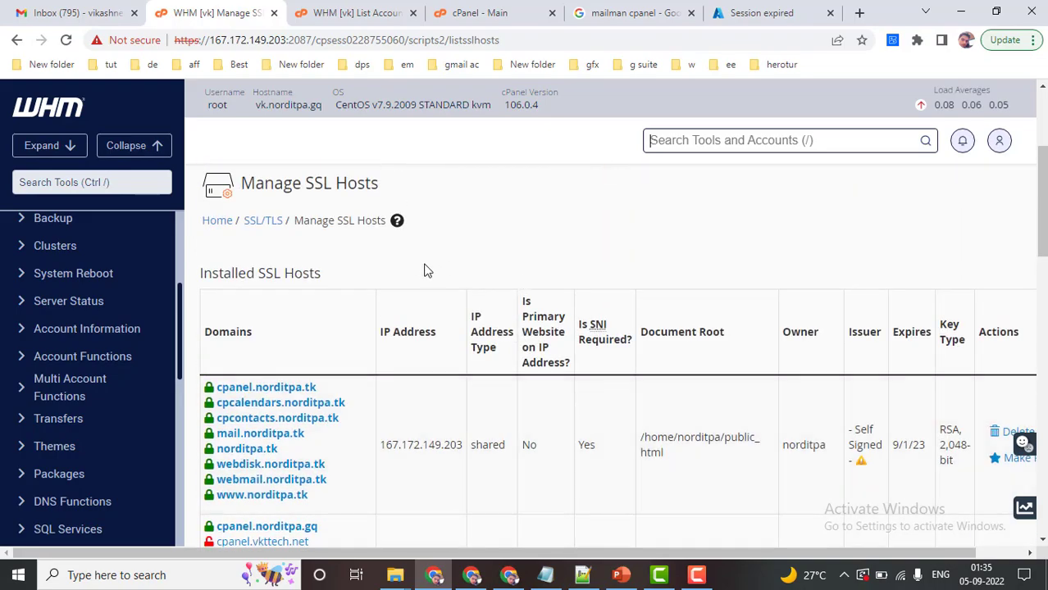
{"action": "scroll", "coordinate": [536, 298], "scroll_direction": "down", "scroll_amount": 12}
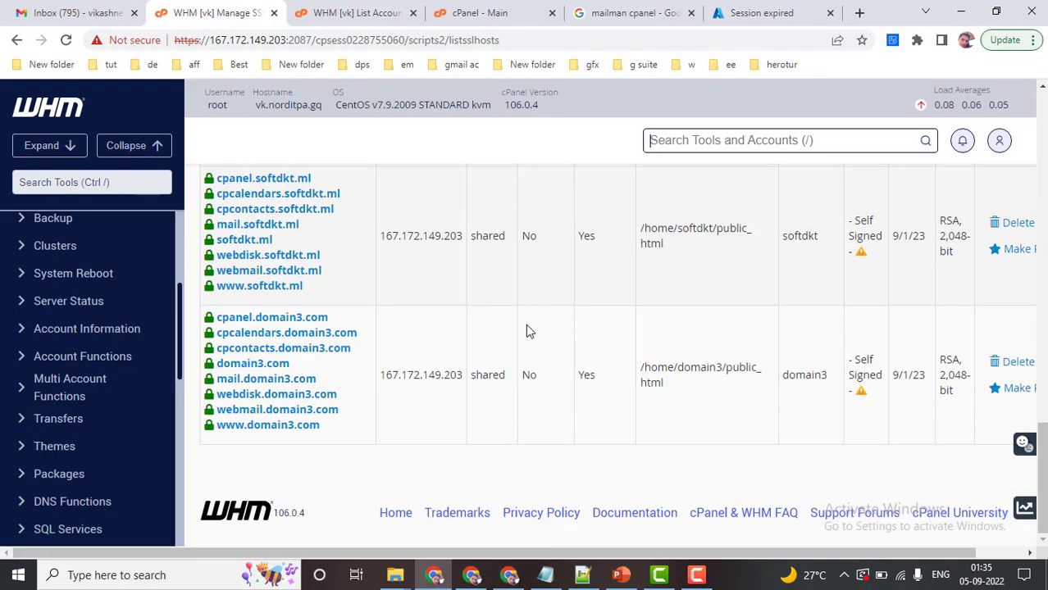
{"action": "scroll", "coordinate": [529, 330], "scroll_direction": "up", "scroll_amount": 15}
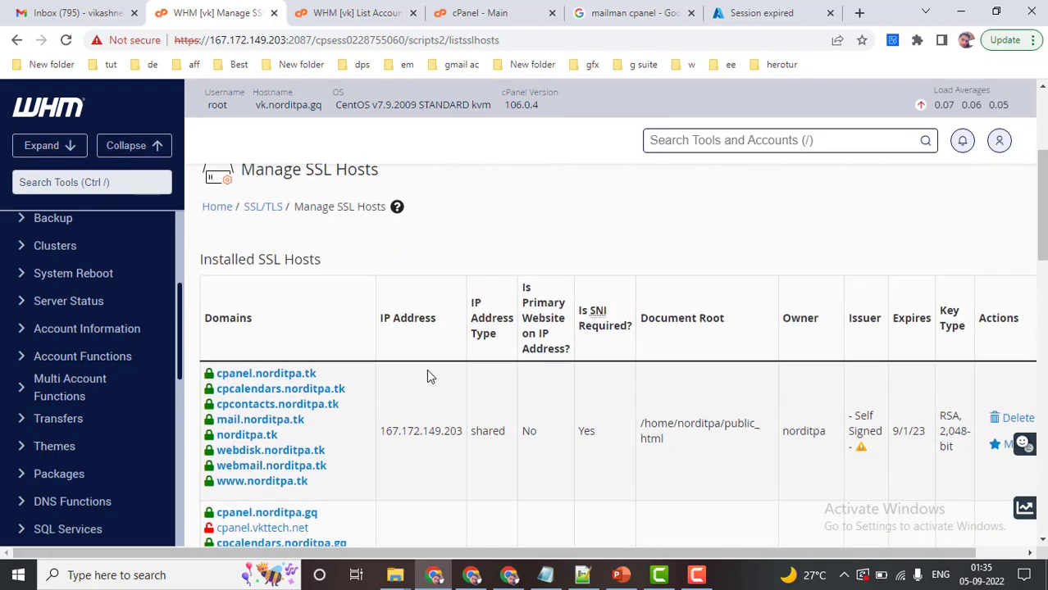
{"action": "scroll", "coordinate": [427, 375], "scroll_direction": "down", "scroll_amount": 3}
{"action": "scroll", "coordinate": [463, 264], "scroll_direction": "up", "scroll_amount": 2}
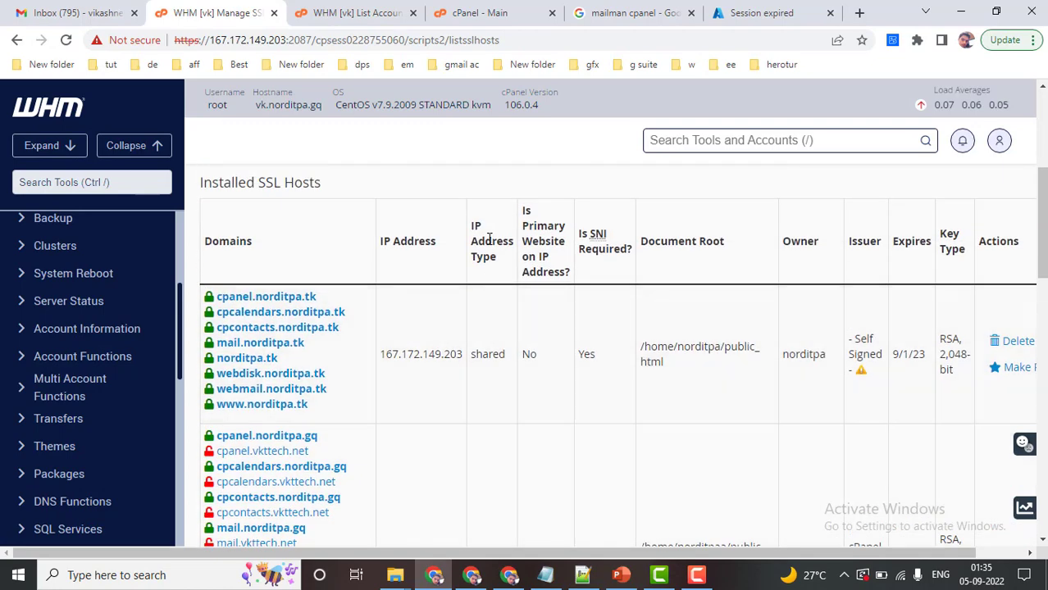
Step: Examine the IP address type and document root of the norditpa.tk host, highlighting both entries
{"action": "double_click", "coordinate": [490, 354]}
{"action": "scroll", "coordinate": [493, 365], "scroll_direction": "down", "scroll_amount": 1}
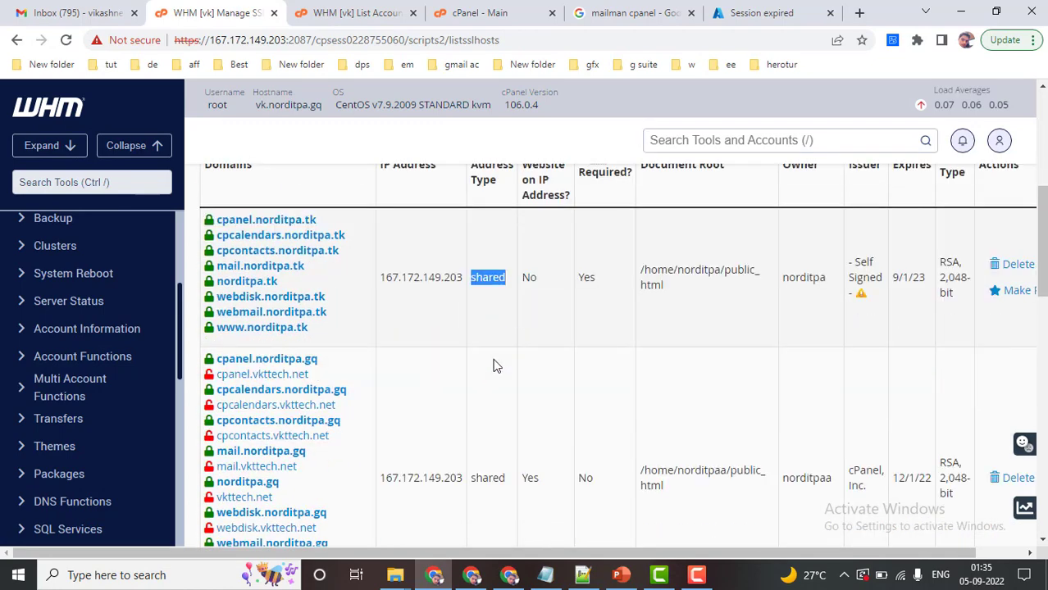
{"action": "scroll", "coordinate": [493, 365], "scroll_direction": "up", "scroll_amount": 2}
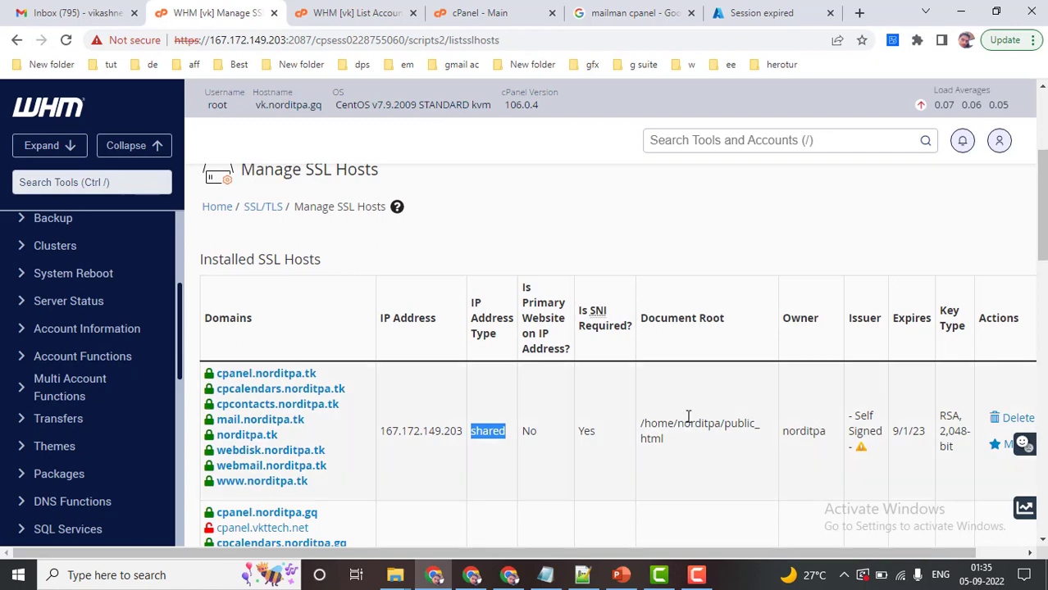
{"action": "scroll", "coordinate": [688, 416], "scroll_direction": "down", "scroll_amount": 3}
{"action": "scroll", "coordinate": [691, 422], "scroll_direction": "up", "scroll_amount": 3}
{"action": "scroll", "coordinate": [692, 386], "scroll_direction": "down", "scroll_amount": 2}
{"action": "scroll", "coordinate": [697, 299], "scroll_direction": "up", "scroll_amount": 1}
{"action": "scroll", "coordinate": [716, 289], "scroll_direction": "up", "scroll_amount": 1}
{"action": "left_click_drag", "start_coordinate": [647, 419], "coordinate": [664, 442]}
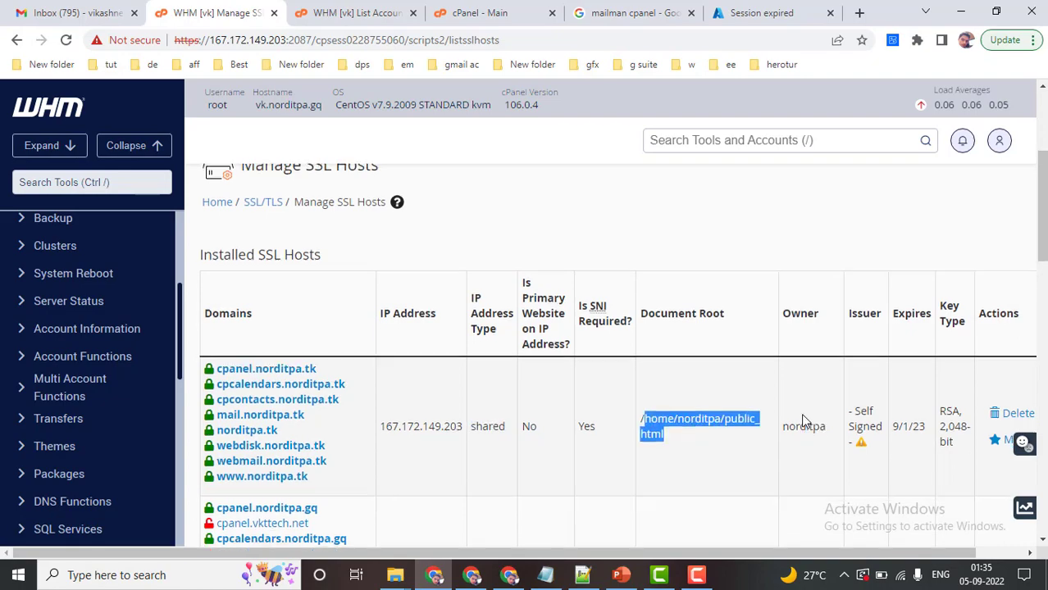
{"action": "scroll", "coordinate": [807, 421], "scroll_direction": "down", "scroll_amount": 4}
{"action": "scroll", "coordinate": [818, 323], "scroll_direction": "up", "scroll_amount": 3}
{"action": "scroll", "coordinate": [816, 320], "scroll_direction": "down", "scroll_amount": 6}
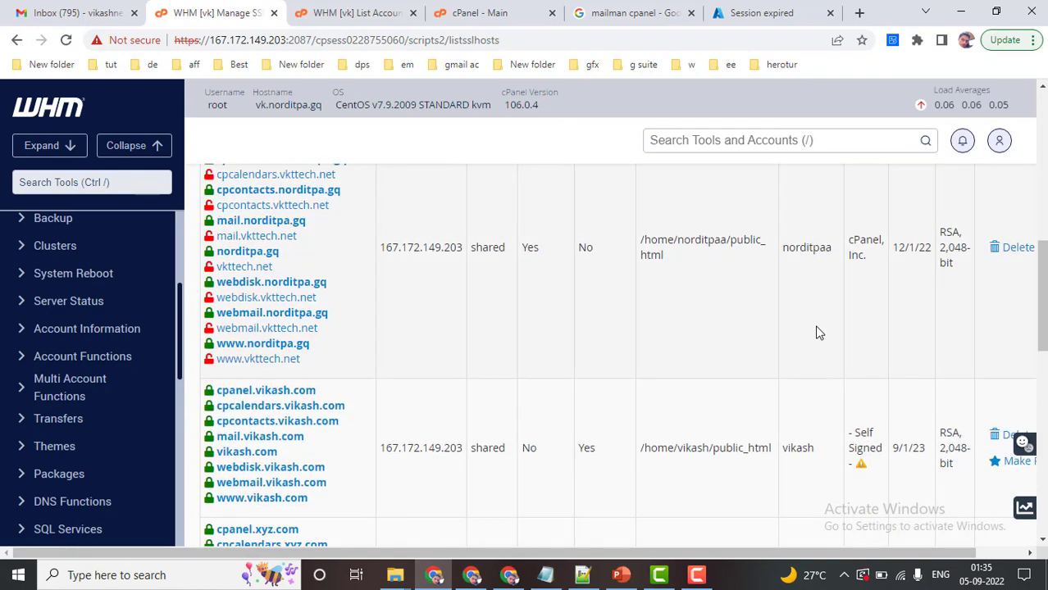
{"action": "scroll", "coordinate": [813, 344], "scroll_direction": "up", "scroll_amount": 4}
{"action": "double_click", "coordinate": [801, 206]}
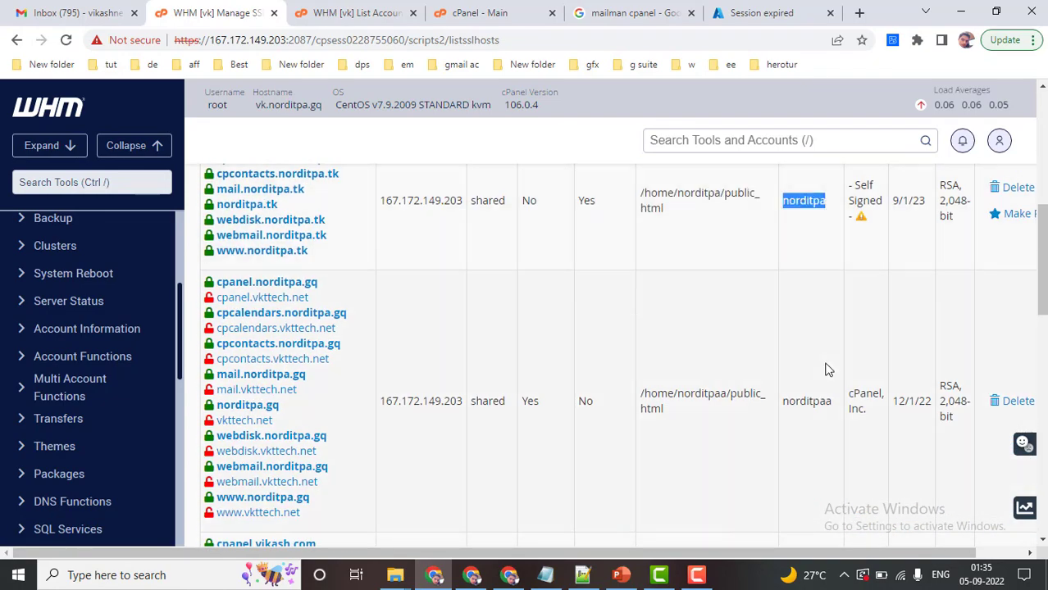
{"action": "double_click", "coordinate": [820, 400]}
{"action": "scroll", "coordinate": [817, 382], "scroll_direction": "down", "scroll_amount": 4}
{"action": "double_click", "coordinate": [802, 370]}
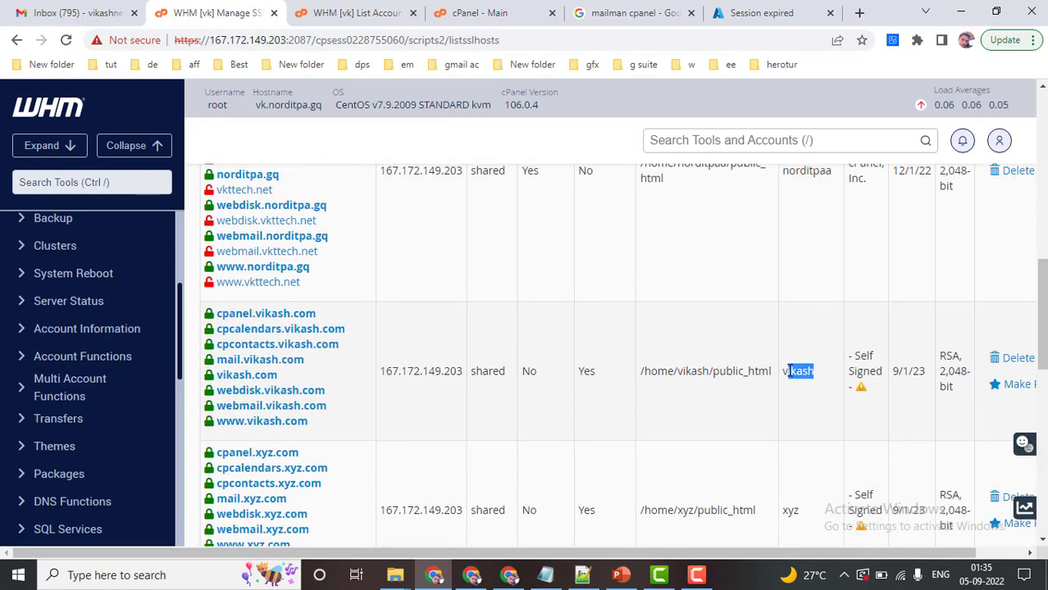
{"action": "scroll", "coordinate": [799, 369], "scroll_direction": "down", "scroll_amount": 4}
{"action": "double_click", "coordinate": [789, 280]}
{"action": "scroll", "coordinate": [849, 420], "scroll_direction": "down", "scroll_amount": 6}
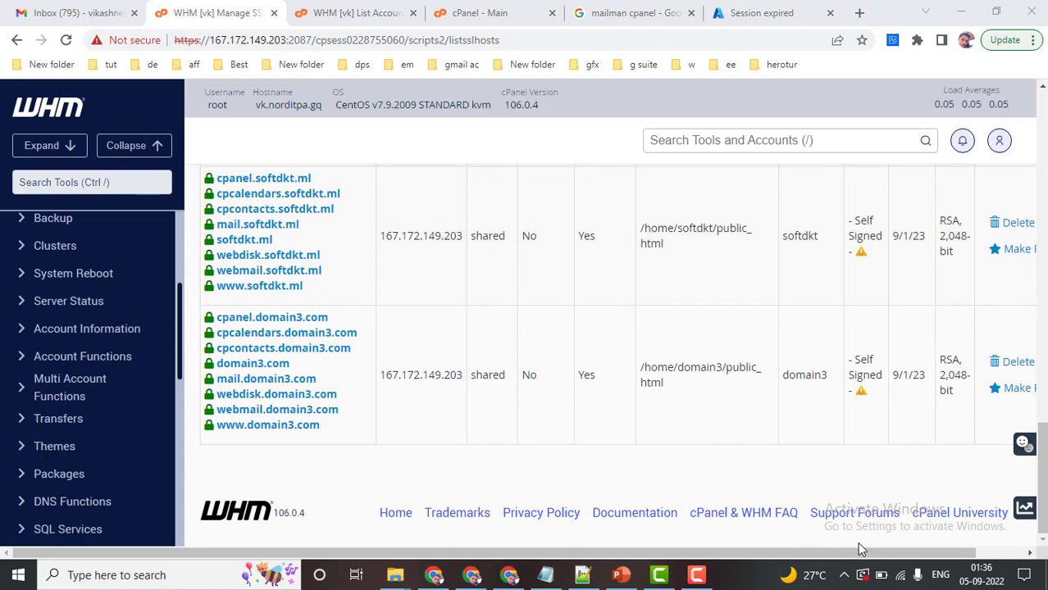
Step: Compare the certificate issuers of the installed hosts, checking the self-signed warning and highlighting the norditpa.gq host's issuer
{"action": "left_click_drag", "start_coordinate": [863, 551], "coordinate": [910, 551]}
{"action": "scroll", "coordinate": [873, 406], "scroll_direction": "up", "scroll_amount": 8}
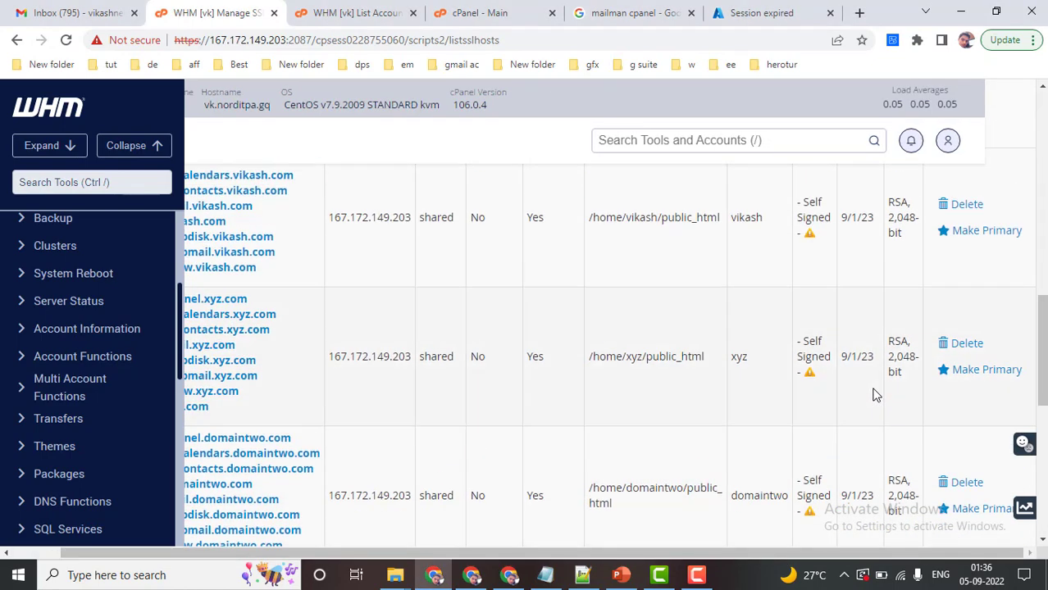
{"action": "mouse_move", "coordinate": [809, 443]}
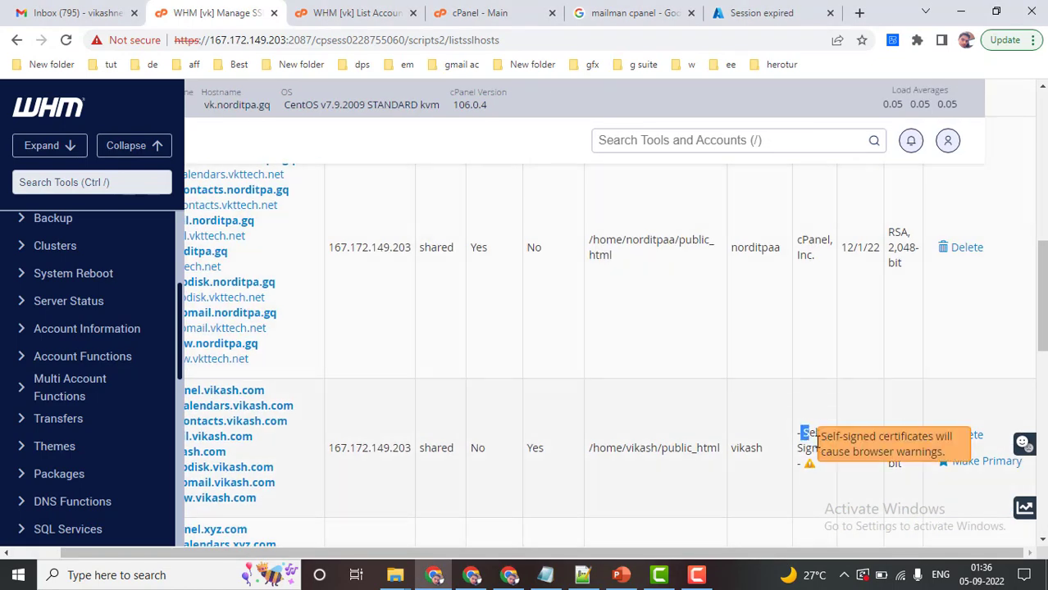
{"action": "scroll", "coordinate": [808, 410], "scroll_direction": "up", "scroll_amount": 2}
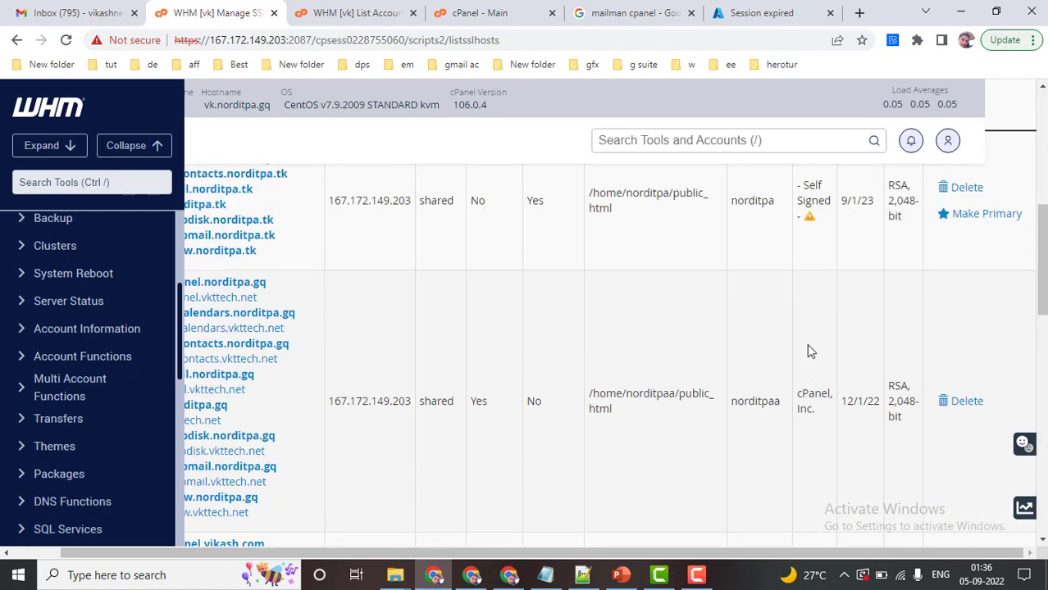
{"action": "scroll", "coordinate": [816, 463], "scroll_direction": "up", "scroll_amount": 1}
{"action": "left_click_drag", "start_coordinate": [795, 469], "coordinate": [824, 490]}
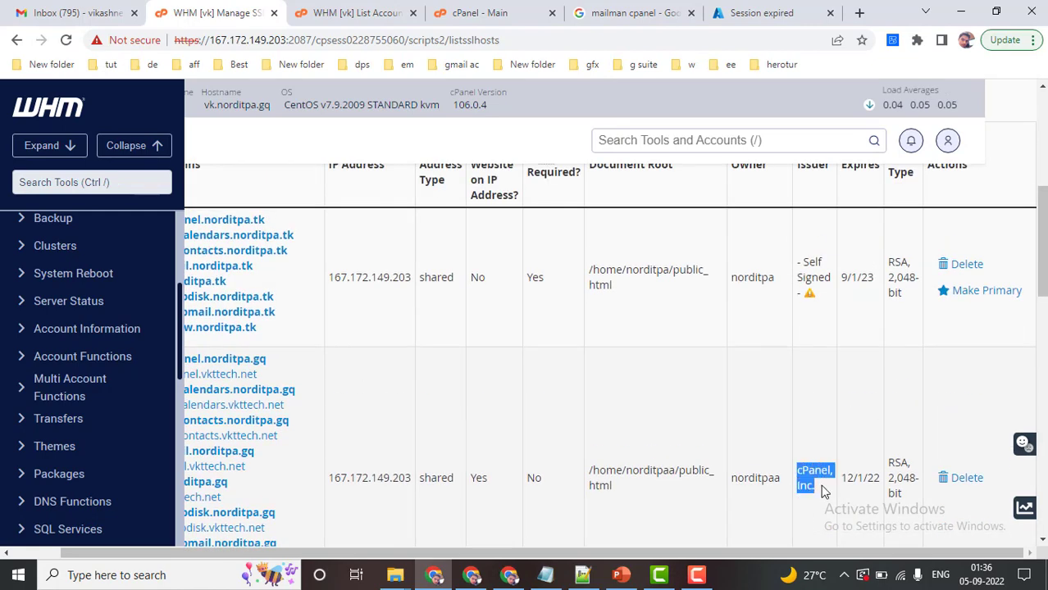
{"action": "scroll", "coordinate": [818, 468], "scroll_direction": "down", "scroll_amount": 1}
{"action": "scroll", "coordinate": [805, 403], "scroll_direction": "up", "scroll_amount": 3}
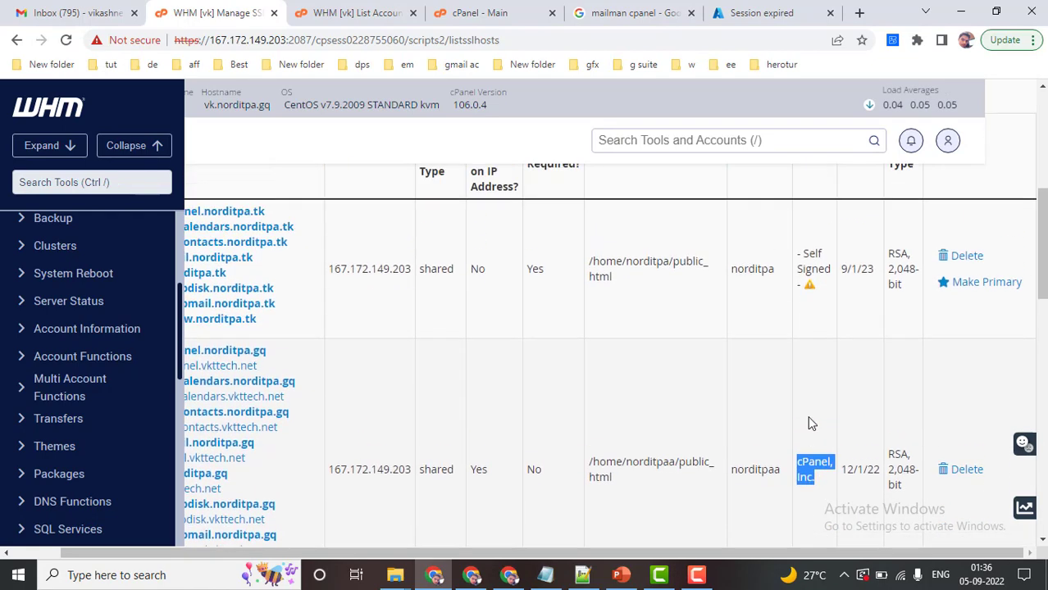
{"action": "scroll", "coordinate": [810, 420], "scroll_direction": "down", "scroll_amount": 12}
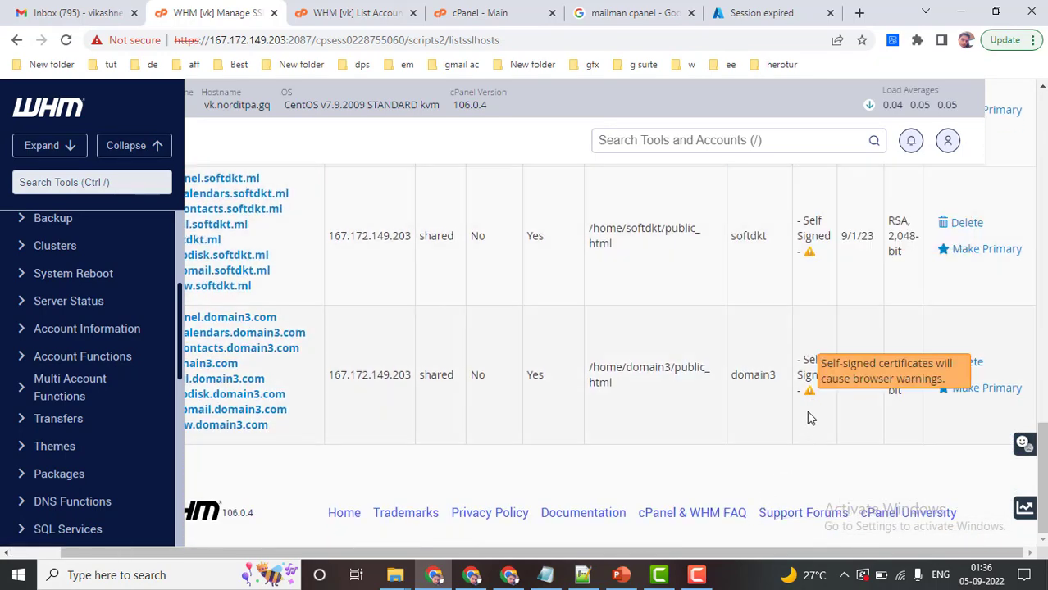
{"action": "scroll", "coordinate": [818, 376], "scroll_direction": "up", "scroll_amount": 9}
{"action": "triple_click", "coordinate": [817, 361]}
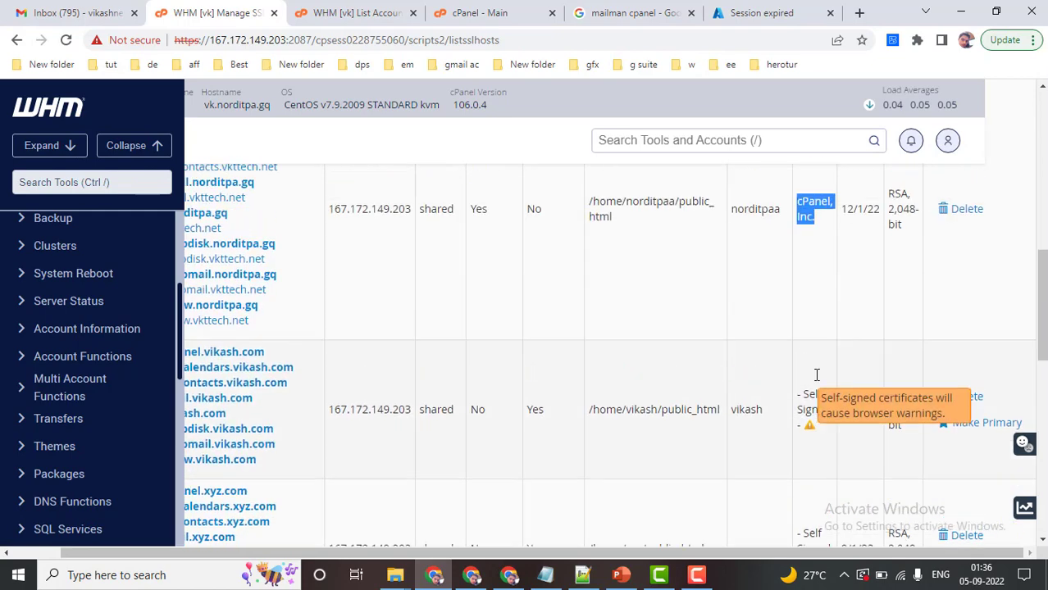
{"action": "scroll", "coordinate": [817, 344], "scroll_direction": "up", "scroll_amount": 1}
{"action": "scroll", "coordinate": [820, 327], "scroll_direction": "up", "scroll_amount": 1}
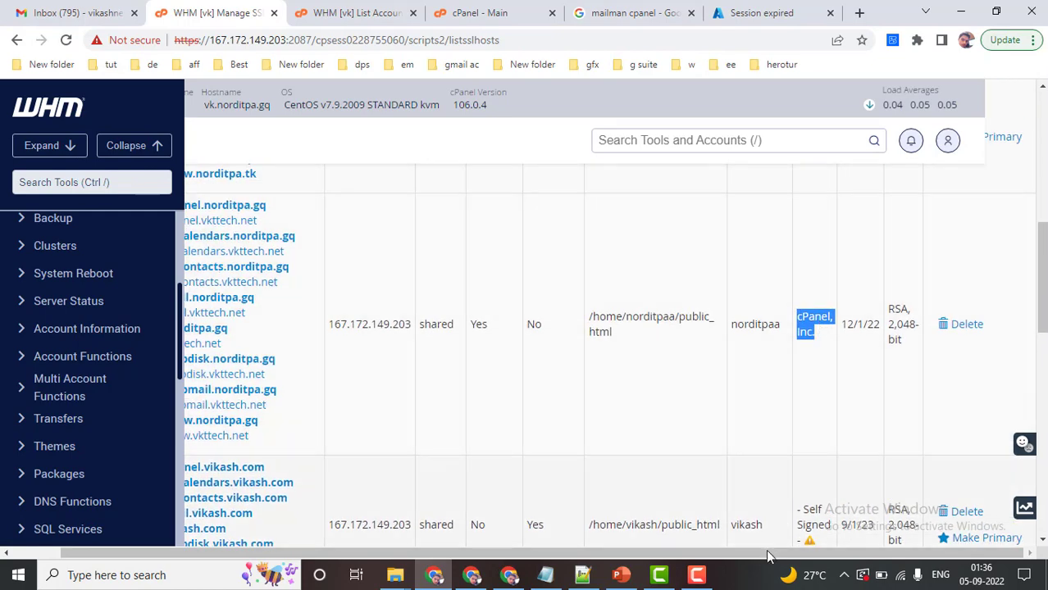
{"action": "left_click_drag", "start_coordinate": [768, 556], "coordinate": [547, 578]}
{"action": "left_click_drag", "start_coordinate": [705, 583], "coordinate": [755, 584]}
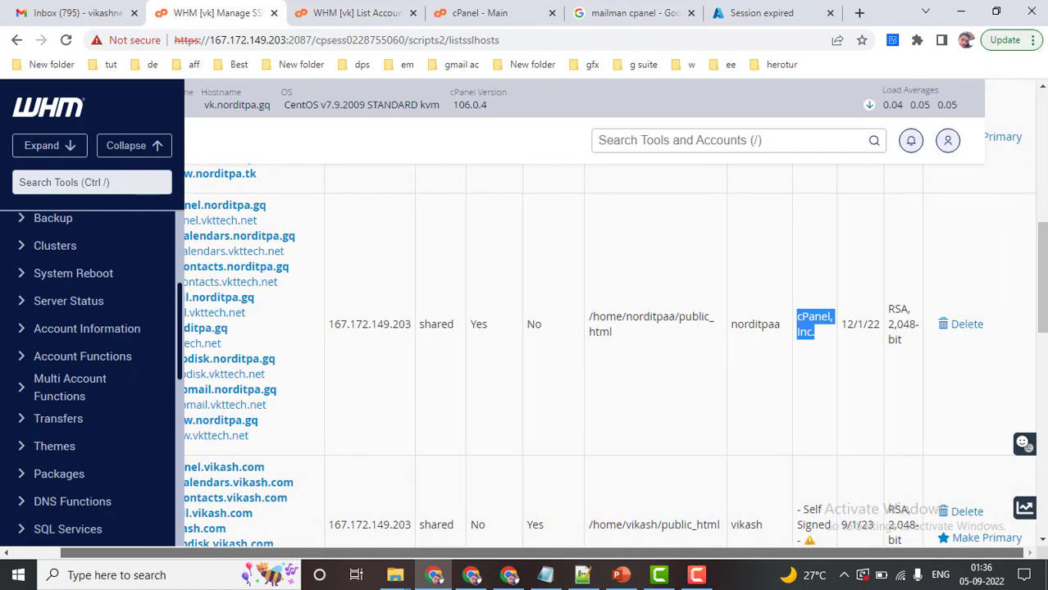
{"action": "scroll", "coordinate": [1005, 311], "scroll_direction": "up", "scroll_amount": 2}
{"action": "scroll", "coordinate": [1006, 313], "scroll_direction": "down", "scroll_amount": 3}
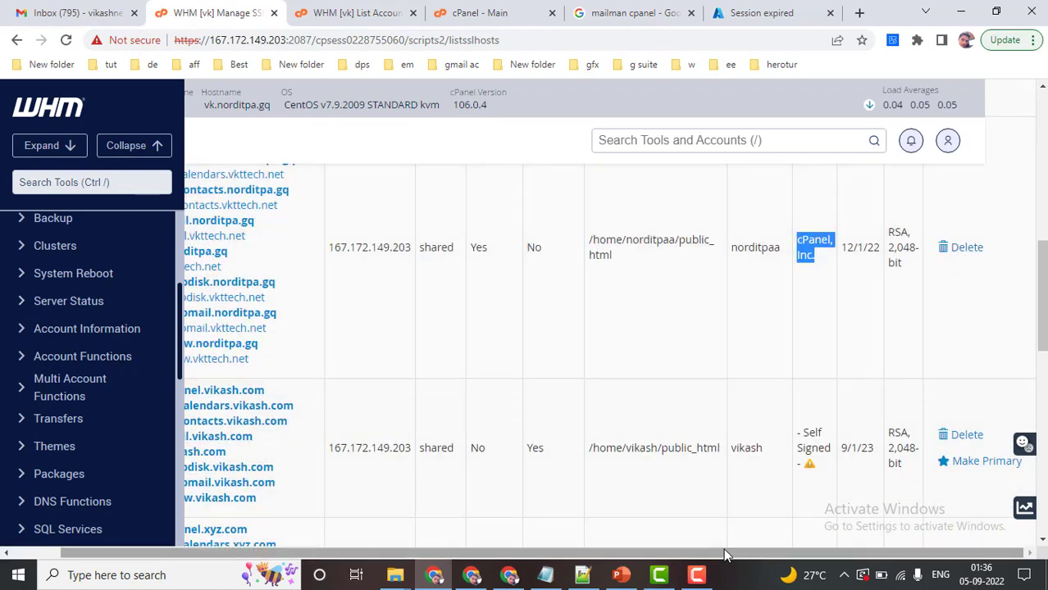
{"action": "left_click_drag", "start_coordinate": [724, 555], "coordinate": [697, 555]}
{"action": "left_click_drag", "start_coordinate": [392, 556], "coordinate": [251, 554]}
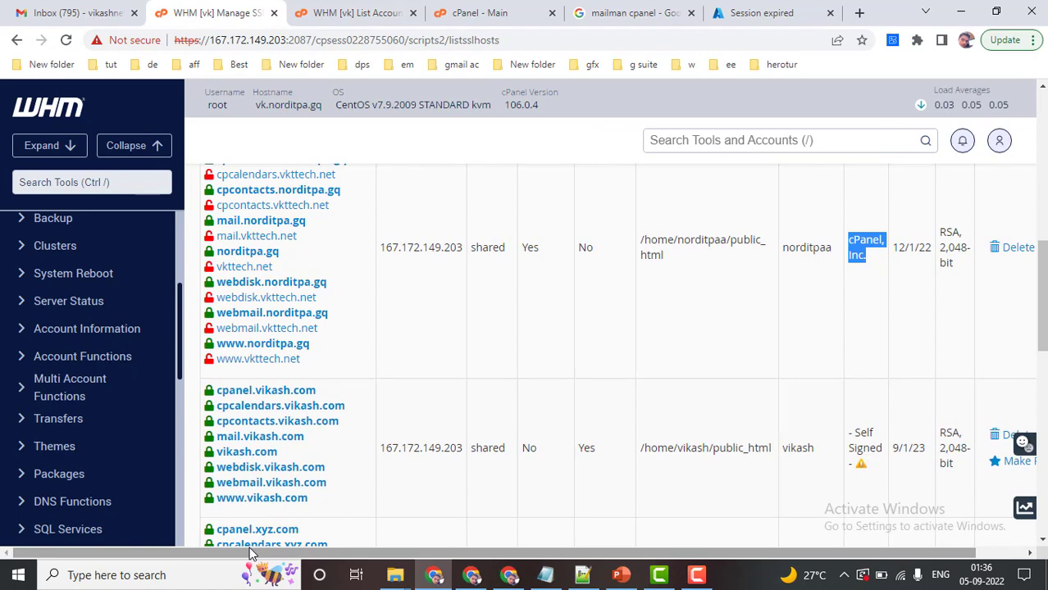
Step: Open the Purchase and Install an SSL Certificate page and look through its accounts and domains
{"action": "scroll", "coordinate": [123, 410], "scroll_direction": "down", "scroll_amount": 5}
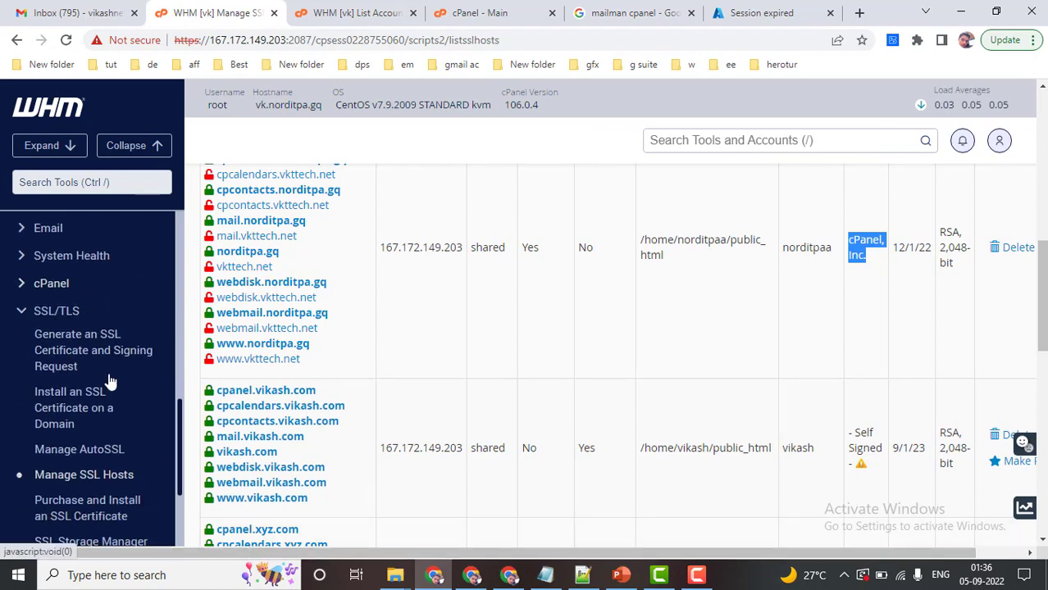
{"action": "scroll", "coordinate": [127, 399], "scroll_direction": "down", "scroll_amount": 2}
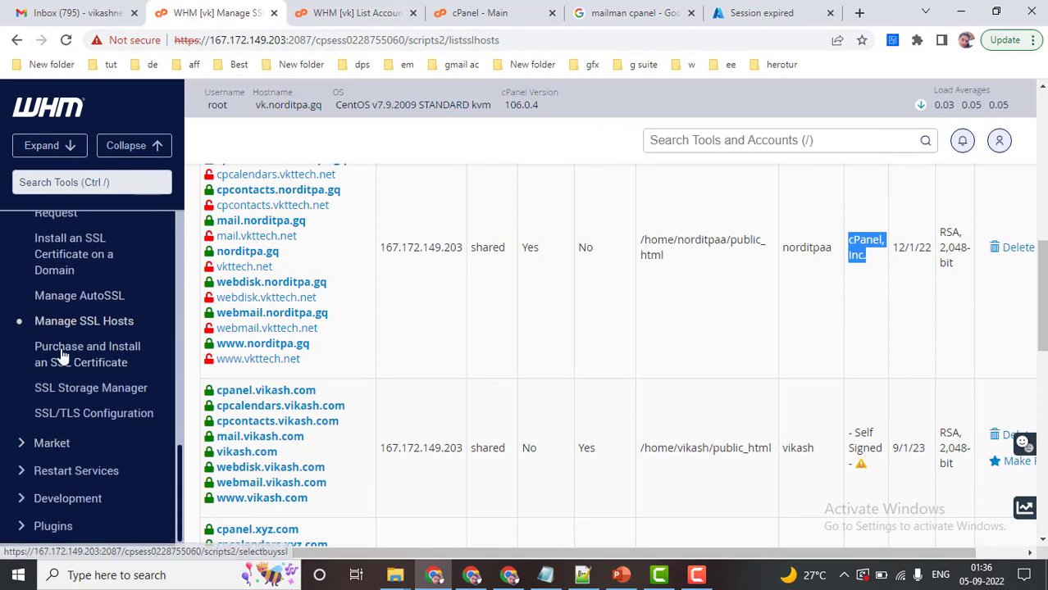
{"action": "left_click", "coordinate": [109, 369]}
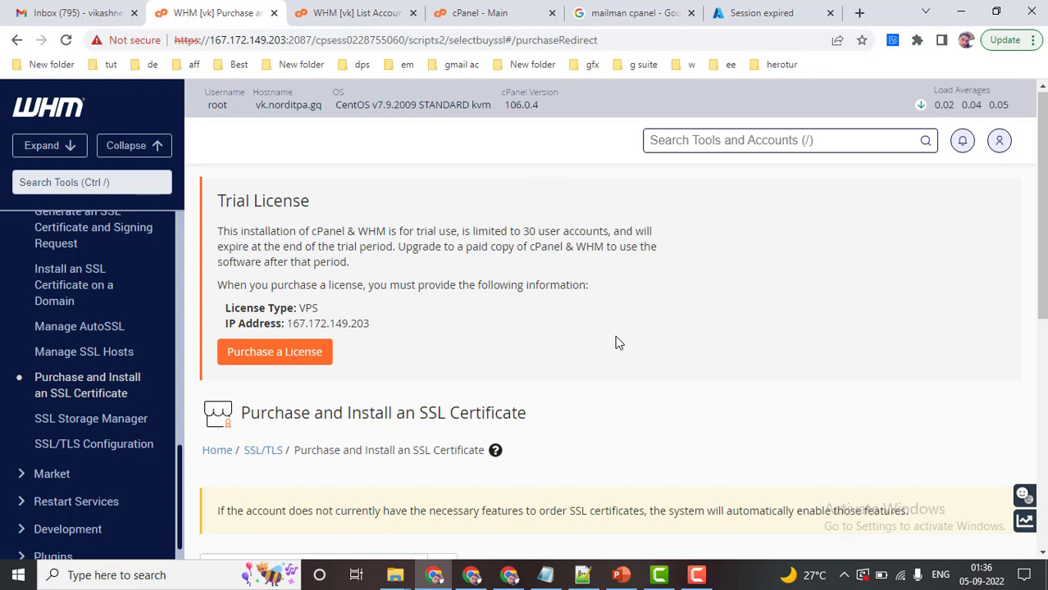
{"action": "scroll", "coordinate": [618, 343], "scroll_direction": "down", "scroll_amount": 3}
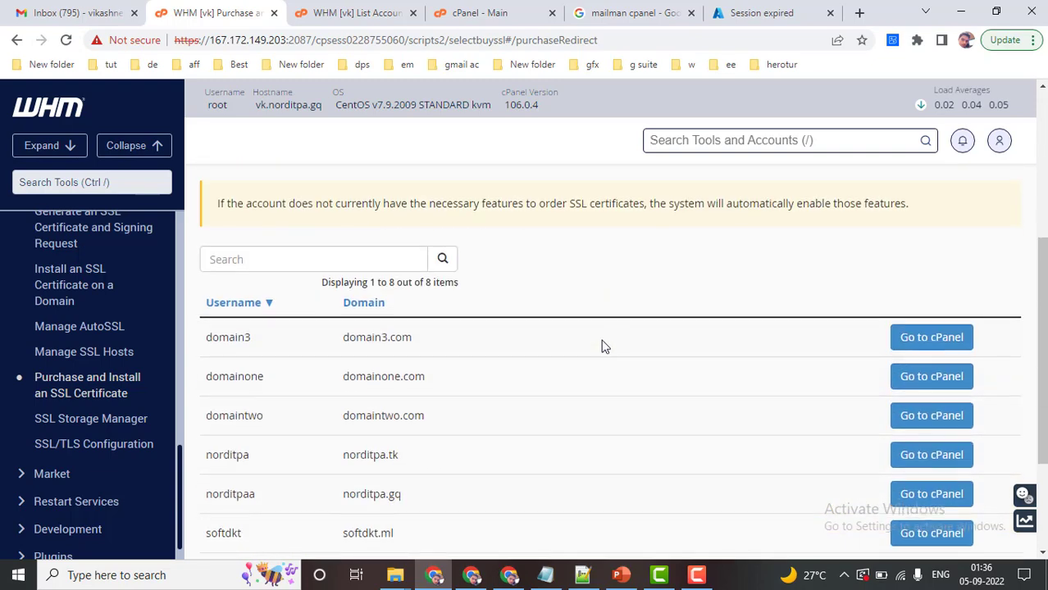
{"action": "scroll", "coordinate": [1041, 352], "scroll_direction": "down", "scroll_amount": 2}
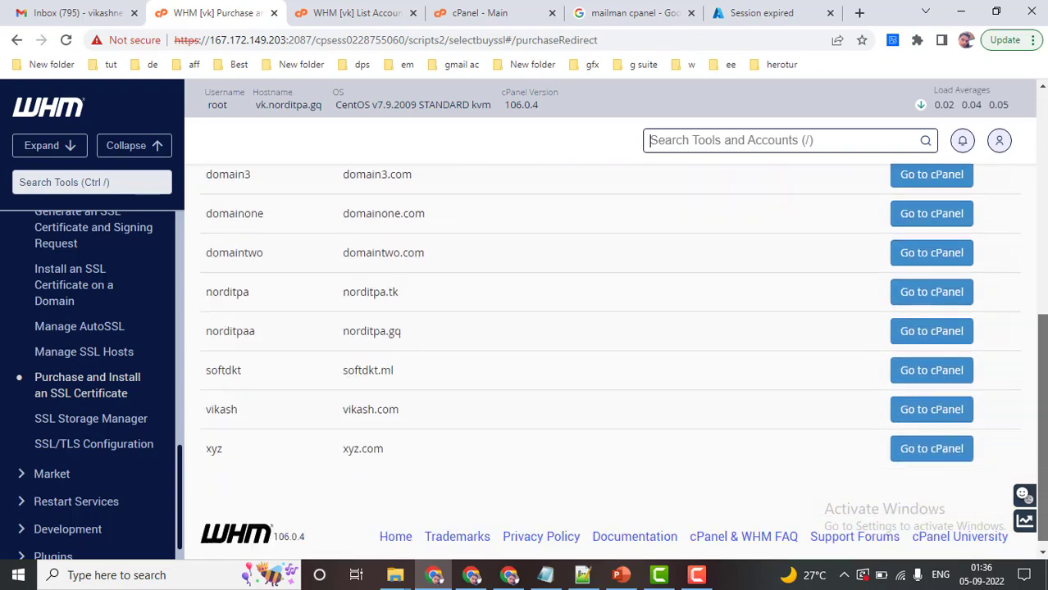